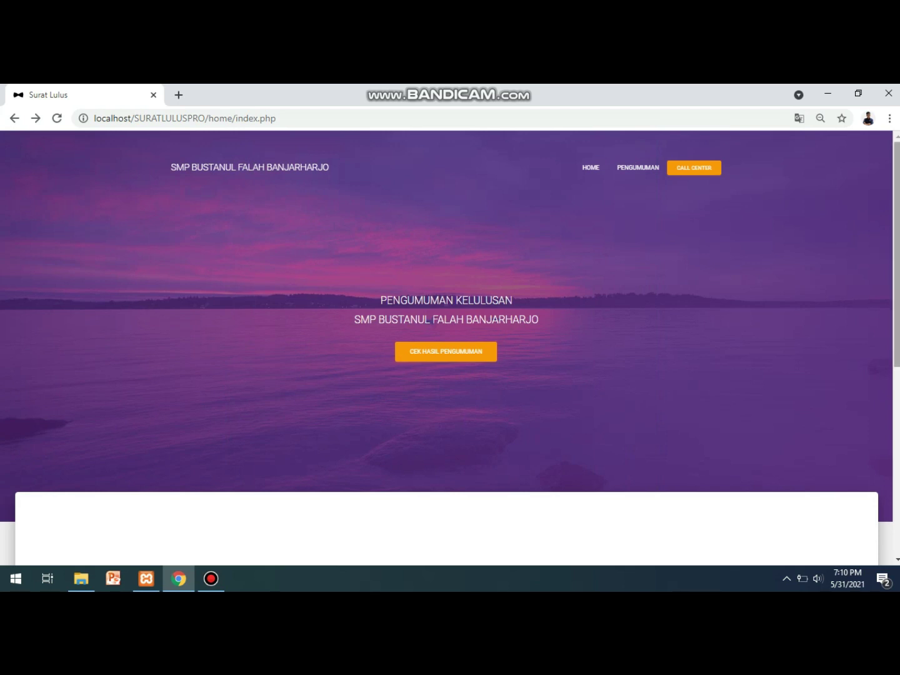
# Search the graduation results for an NISN, which returns a not-found alert.
pyautogui.scroll(-1, 450, 351)
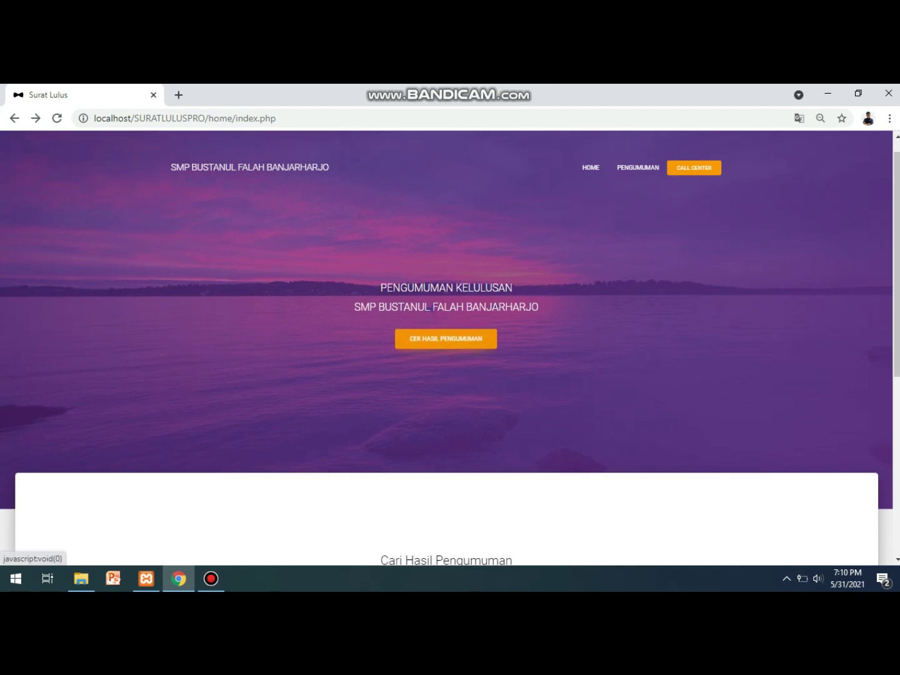
pyautogui.scroll(1, 450, 350)
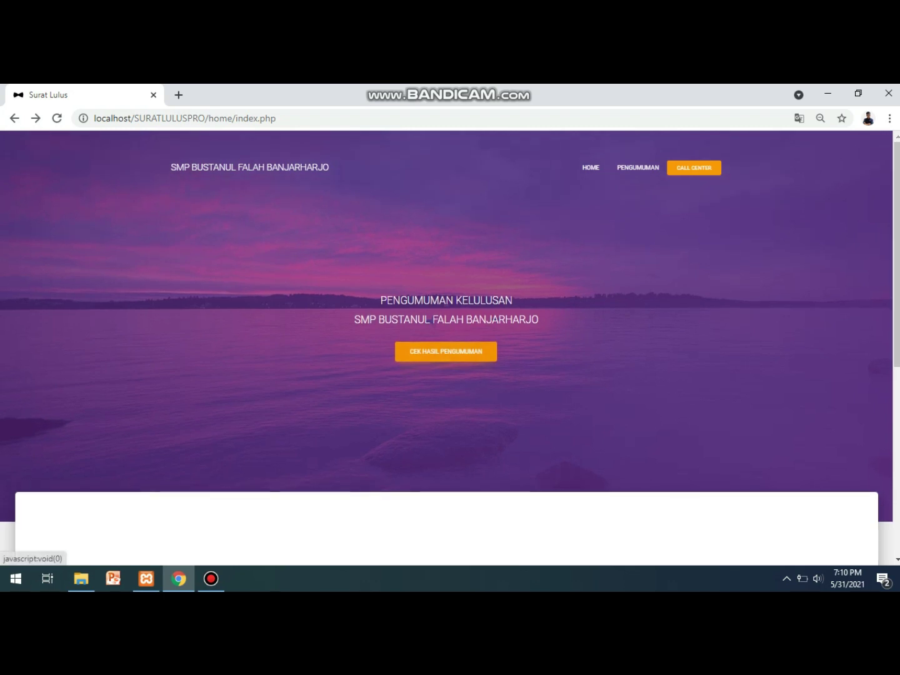
pyautogui.click(446, 352)
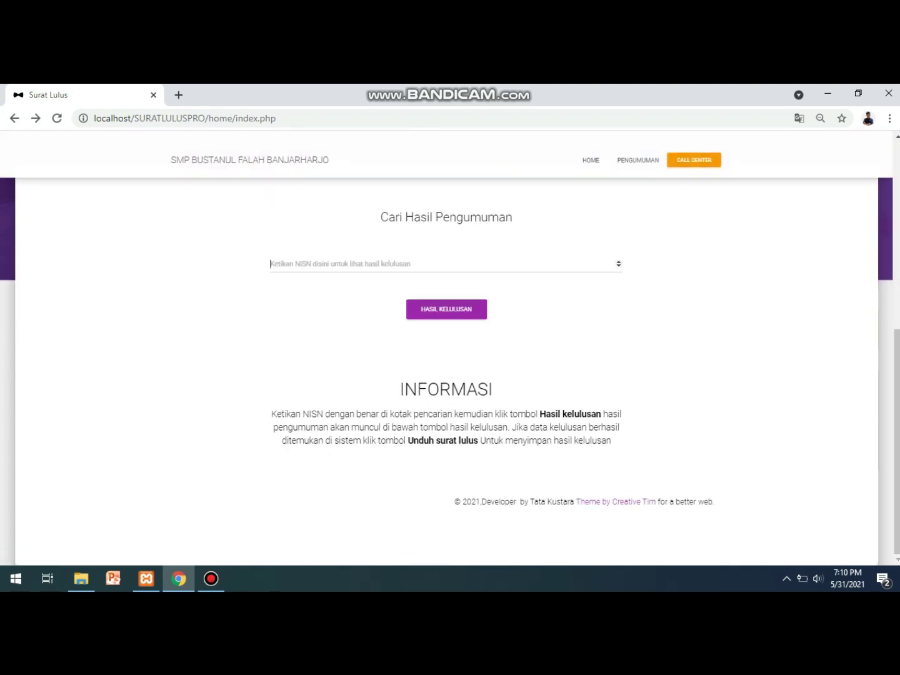
pyautogui.click(273, 265)
pyautogui.write('1')
pyautogui.press('Down')
pyautogui.press('Return')
pyautogui.write('3')
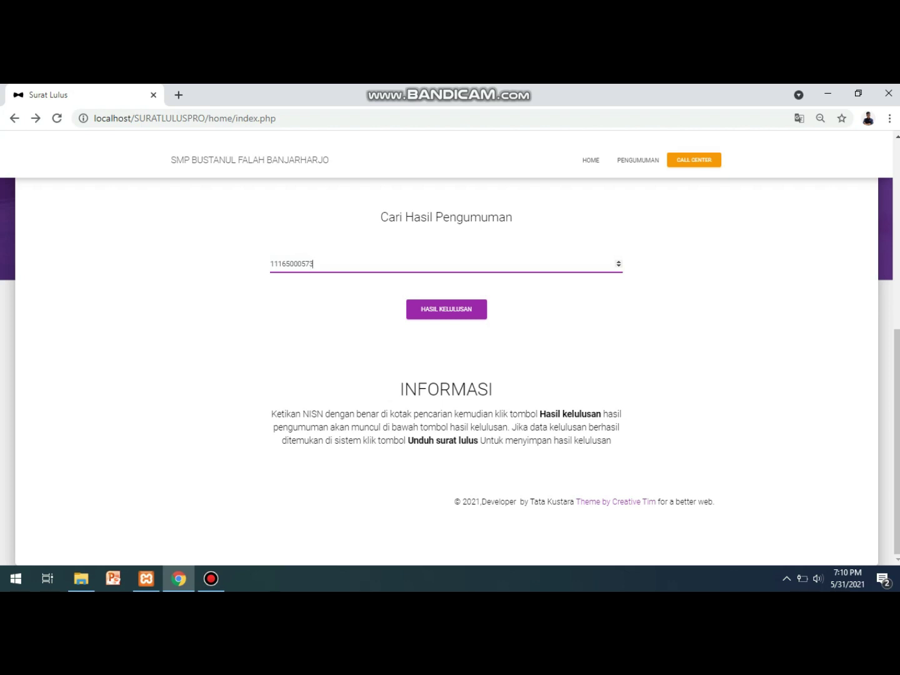
pyautogui.press('Tab')
pyautogui.press('Return')
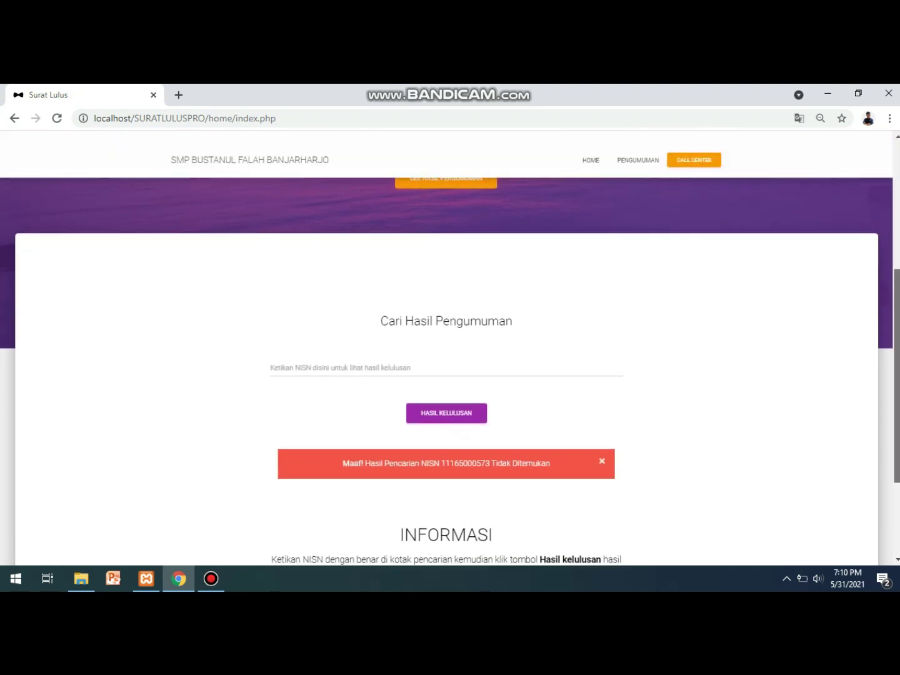
# Dismiss the alert and resubmit the saved NISN suggestion to get the graduation result.
pyautogui.scroll(-2, 447, 375)
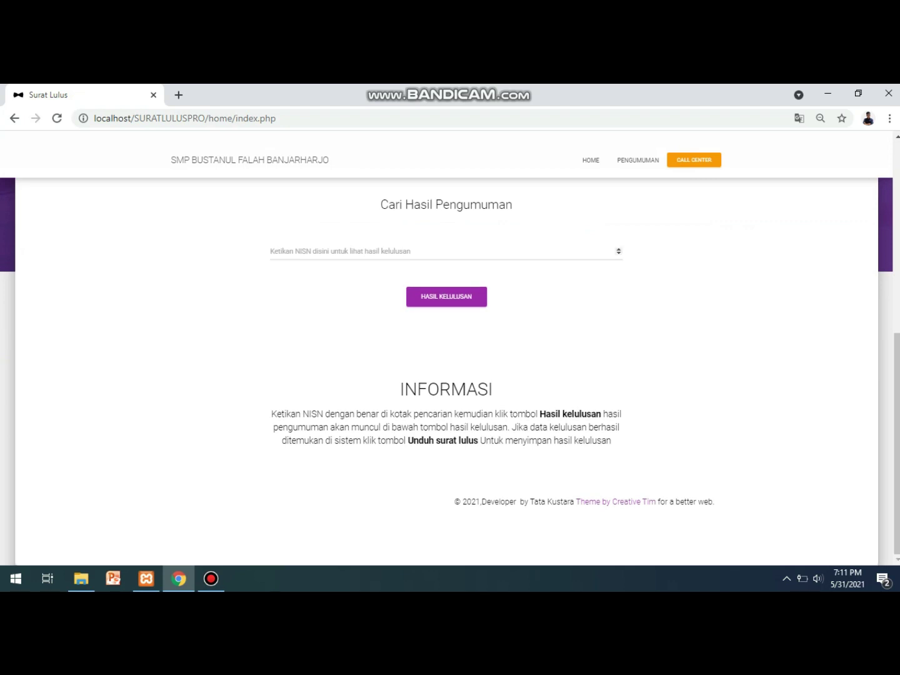
pyautogui.click(338, 250)
pyautogui.press('Down')
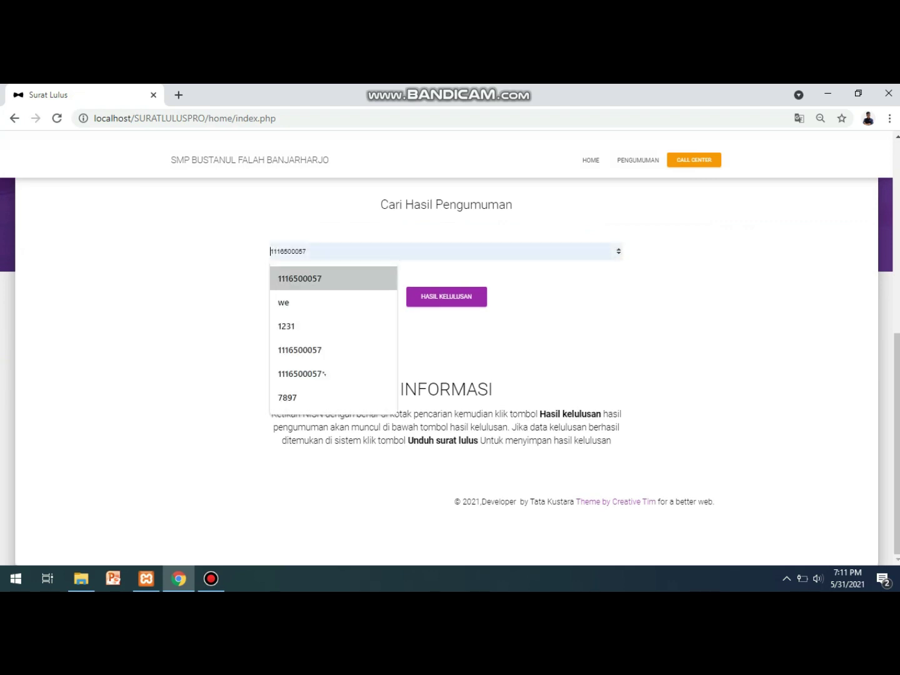
pyautogui.press('Return')
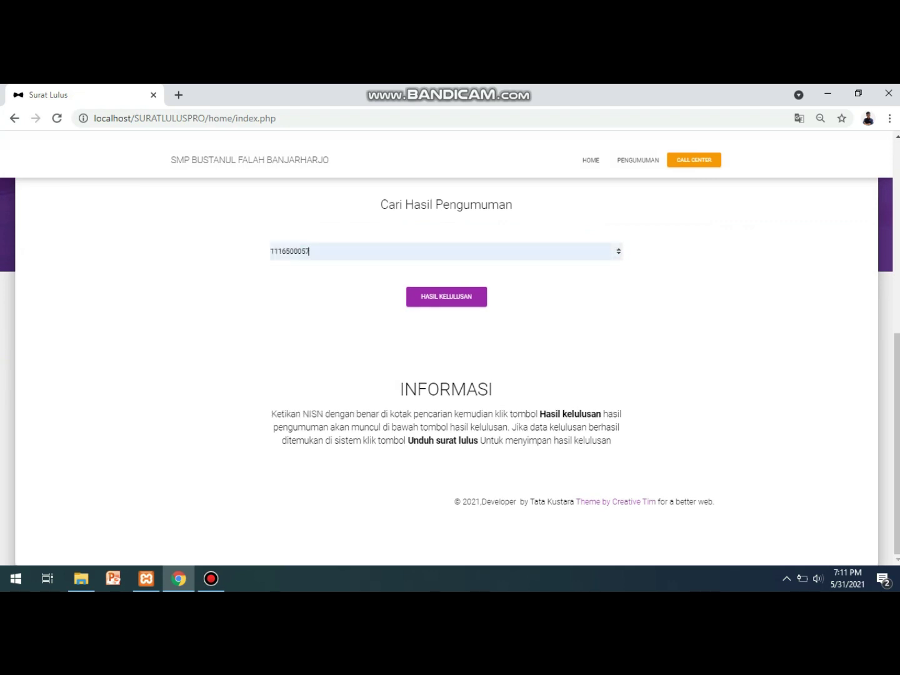
pyautogui.press('Return')
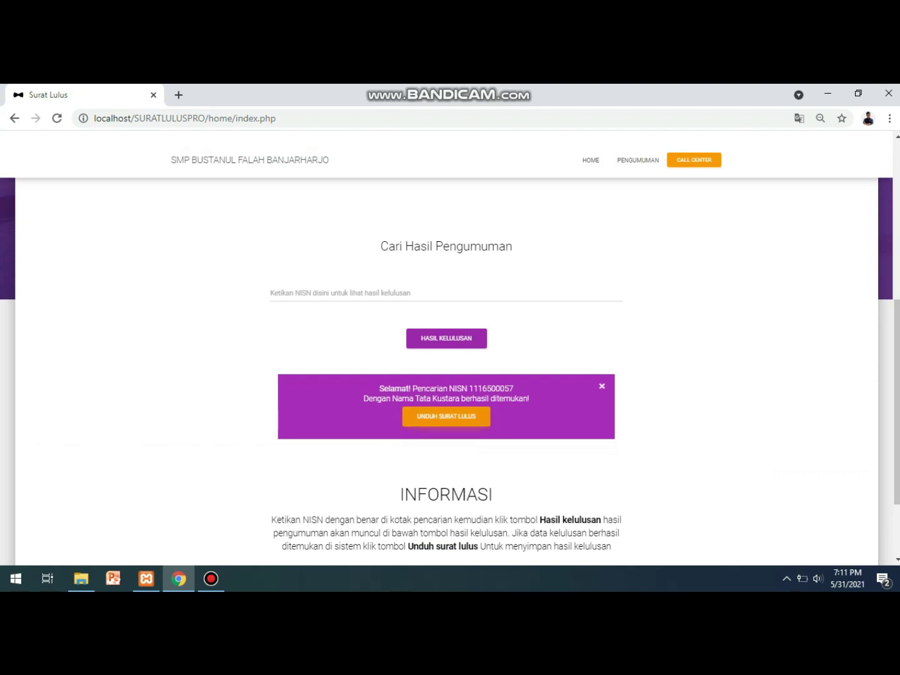
pyautogui.click(447, 416)
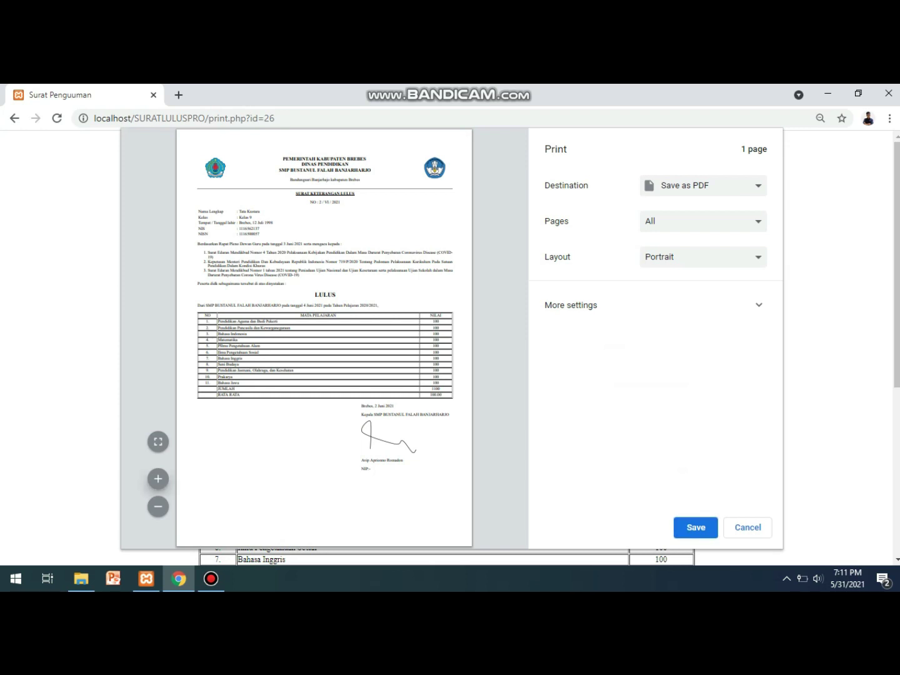
pyautogui.click(158, 479)
pyautogui.click(158, 479)
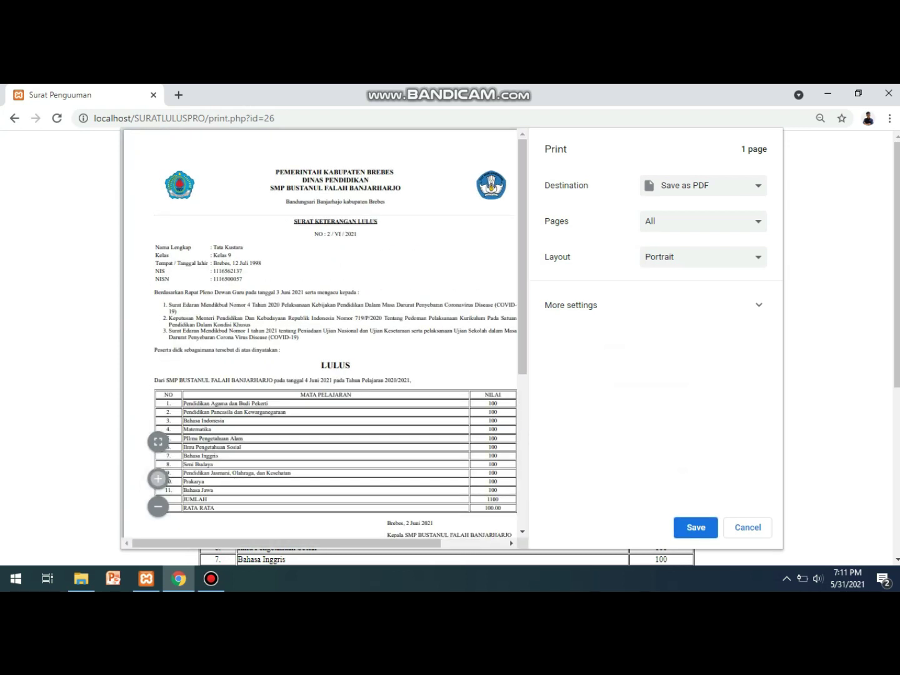
pyautogui.click(157, 479)
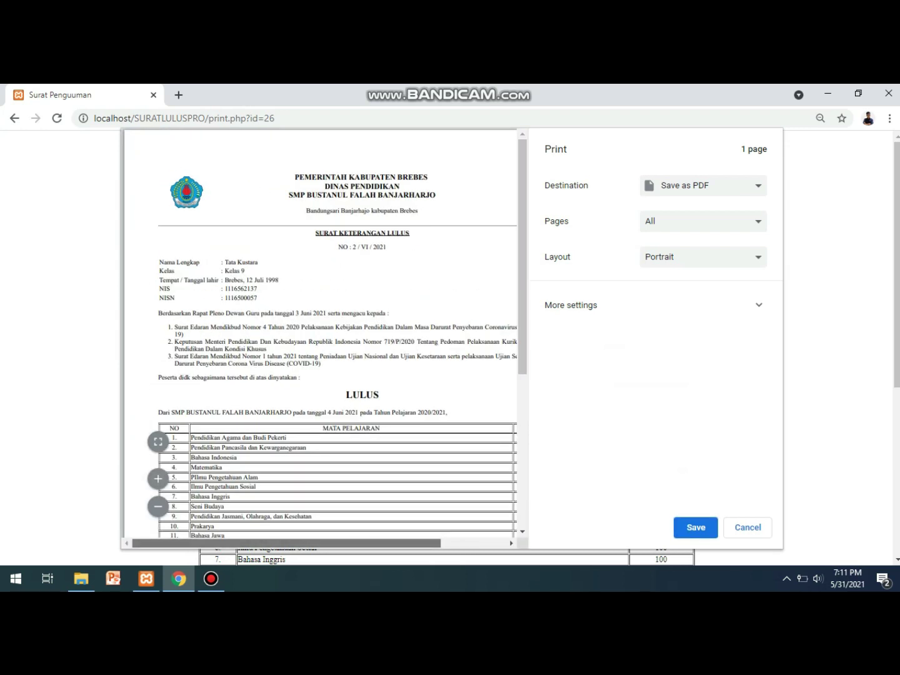
pyautogui.hscroll(3, 320, 338)
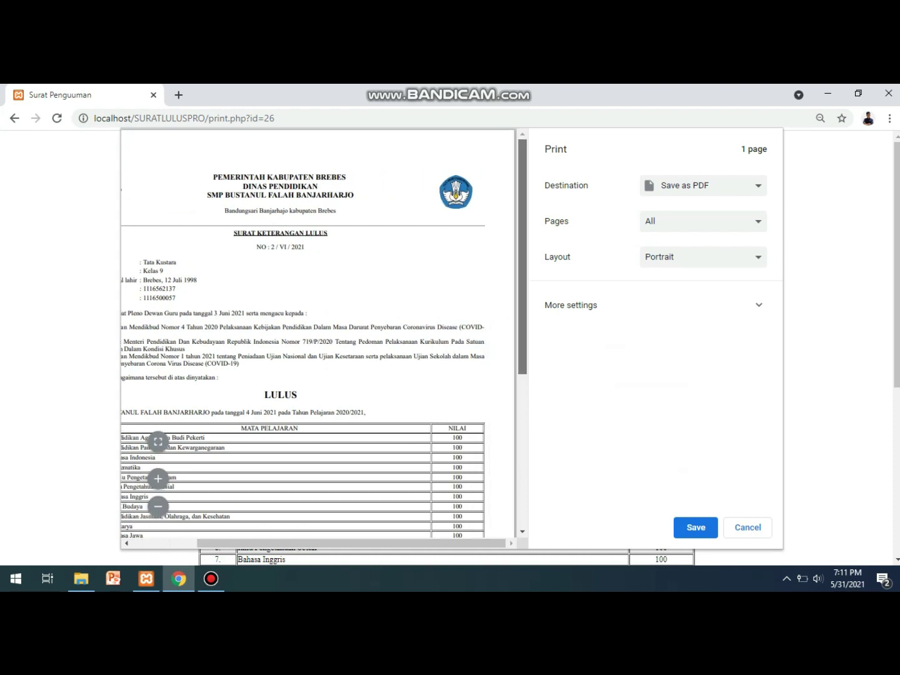
pyautogui.scroll(-1, 320, 337)
pyautogui.scroll(-1, 319, 337)
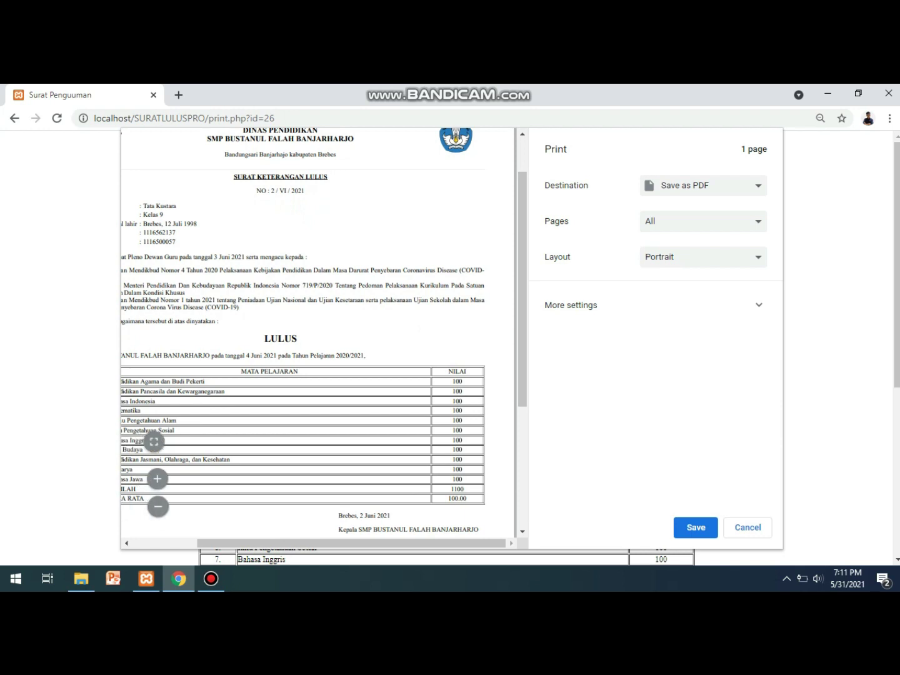
pyautogui.click(159, 507)
pyautogui.click(159, 506)
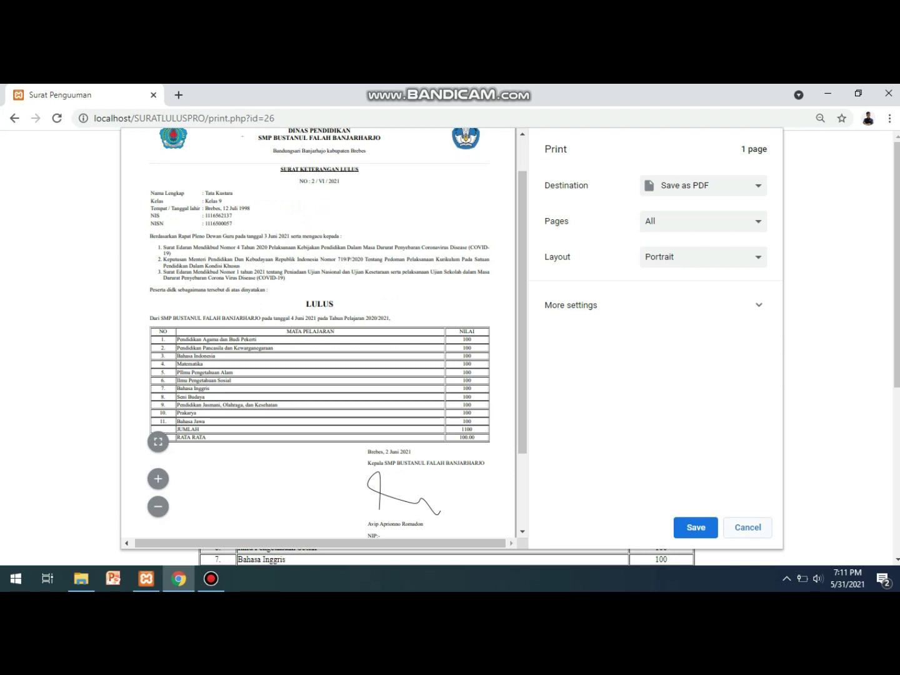
pyautogui.click(748, 527)
pyautogui.scroll(-5, 448, 344)
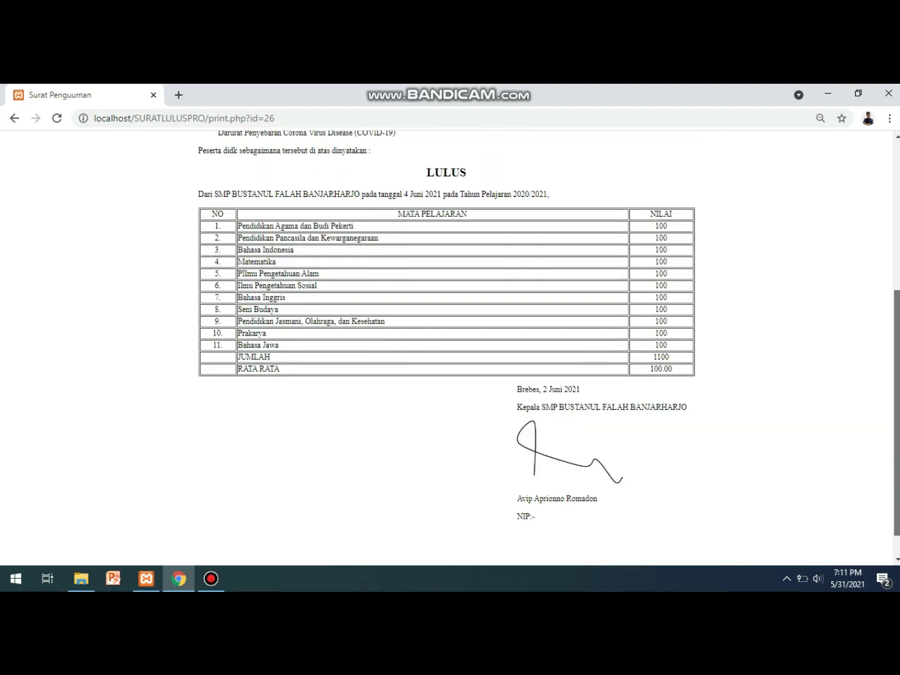
pyautogui.scroll(5, 448, 344)
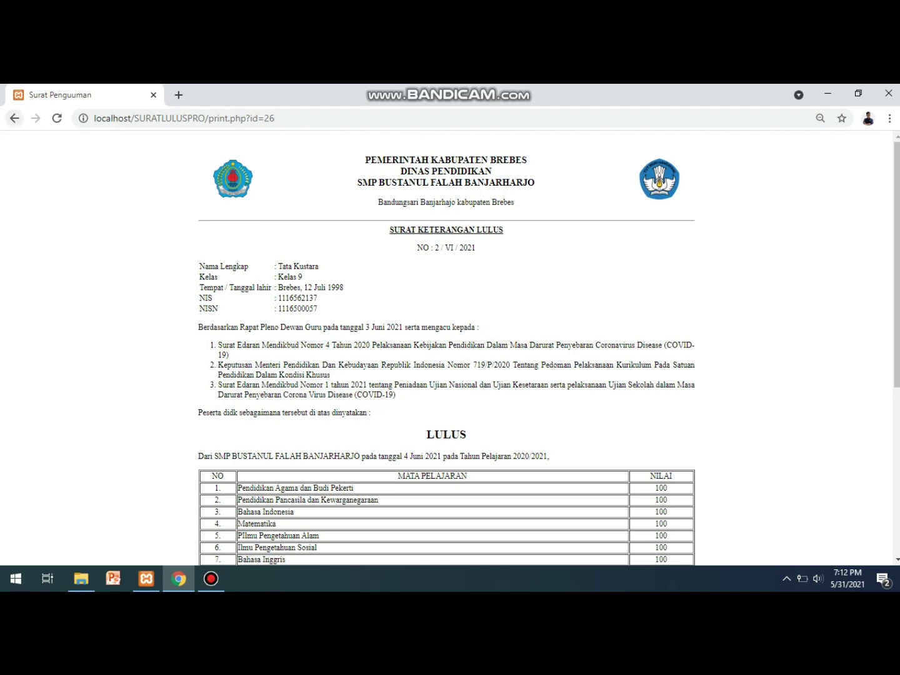
pyautogui.click(15, 118)
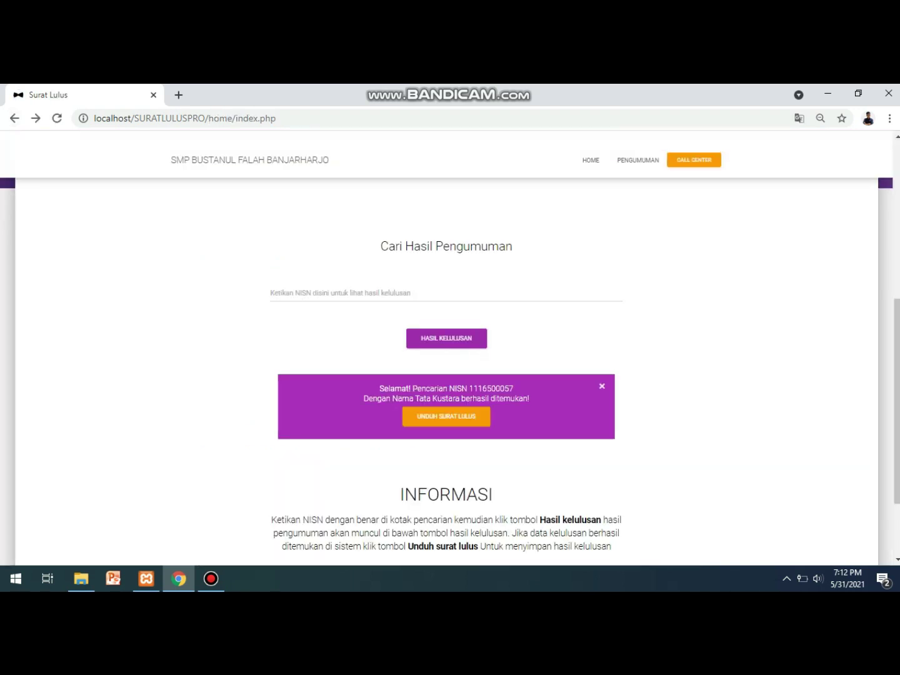
# Try the CALL CENTER link, then dismiss the make-a-call prompt.
pyautogui.scroll(5, 450, 347)
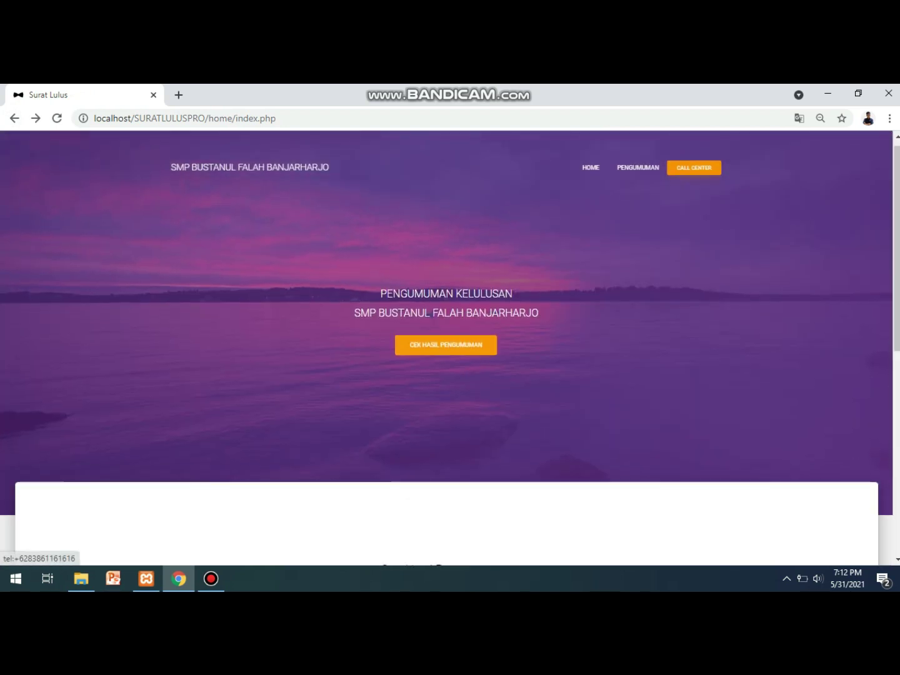
pyautogui.click(694, 168)
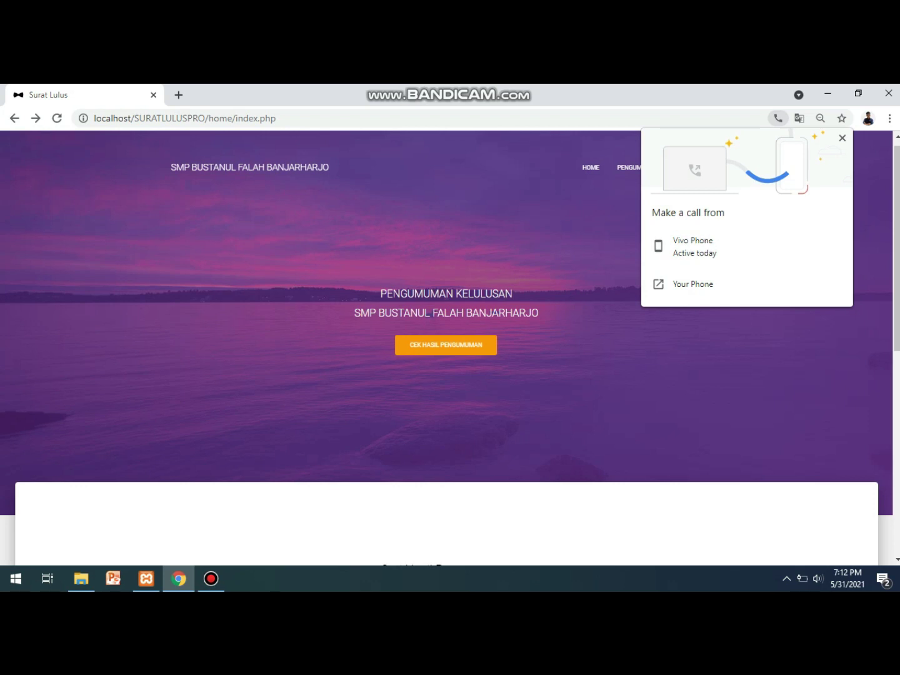
pyautogui.click(842, 139)
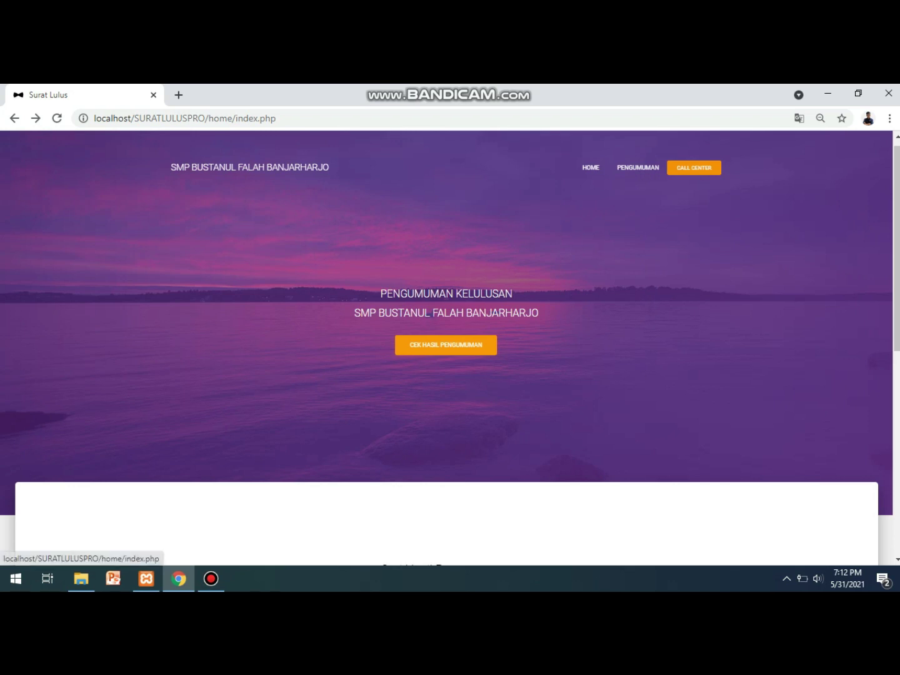
# Load localhost/SURATLULUSPRO/login in a new browser tab.
pyautogui.click(178, 94)
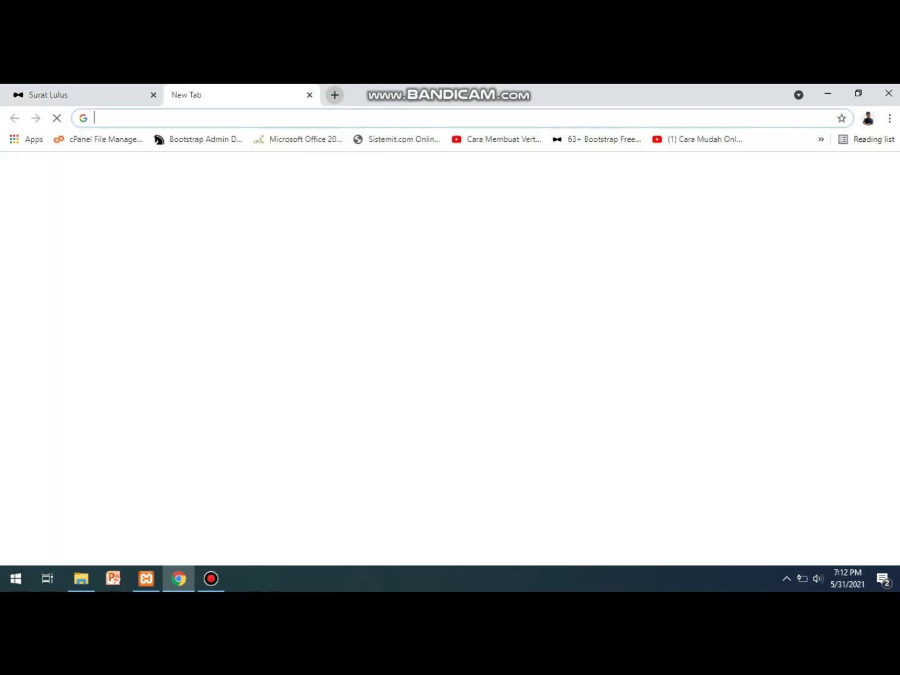
pyautogui.write('SURAT')
pyautogui.press('BackSpace')
pyautogui.press('BackSpace')
pyautogui.press('BackSpace')
pyautogui.press('BackSpace')
pyautogui.press('BackSpace')
pyautogui.write('l')
pyautogui.press('End')
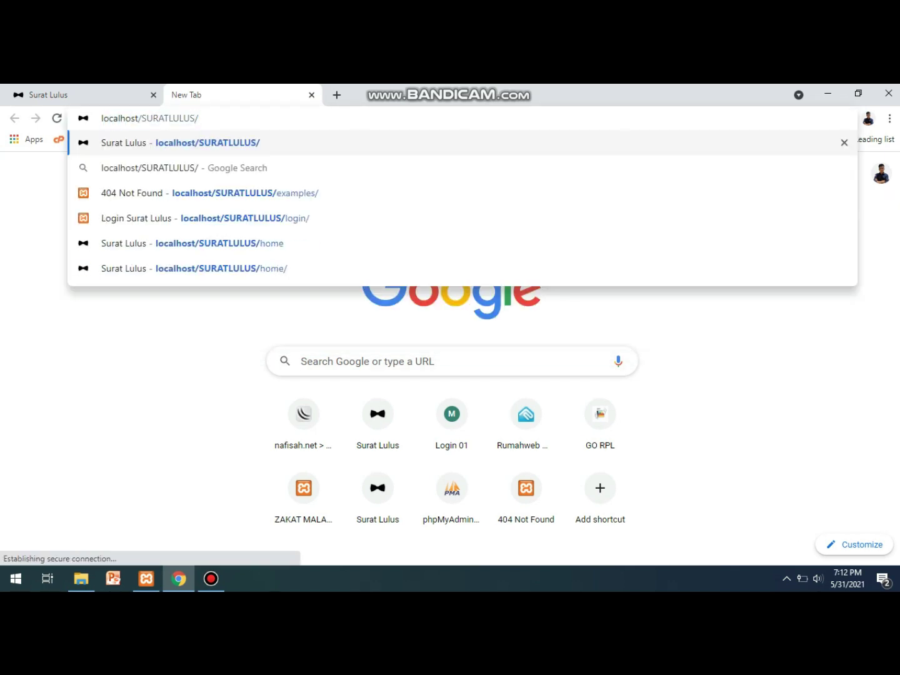
pyautogui.press('Left')
pyautogui.write('PRO/')
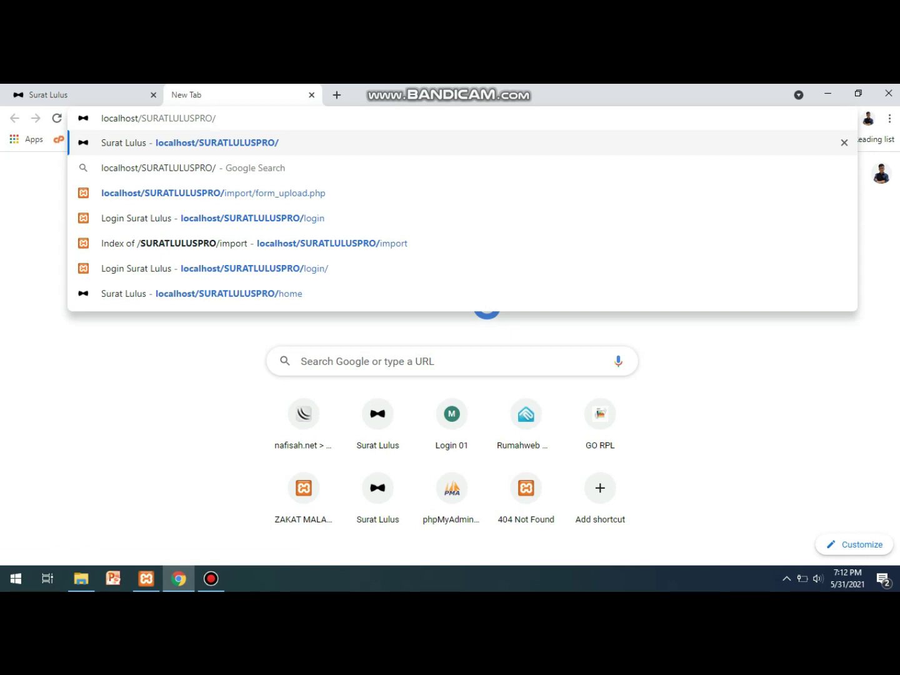
pyautogui.write('login')
pyautogui.press('Return')
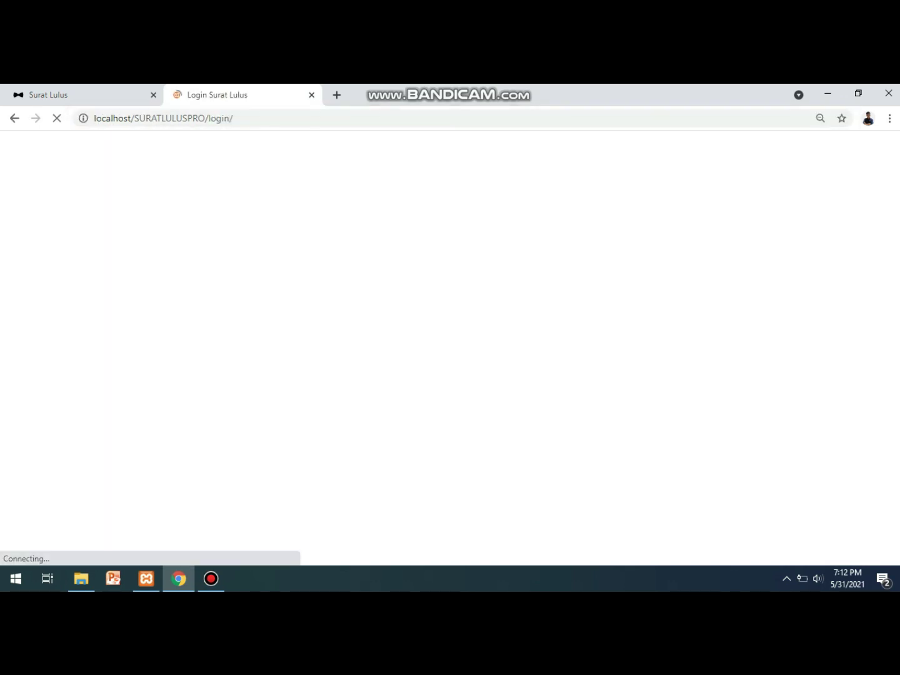
# Log in to the admin panel and dismiss the change-password warning.
pyautogui.click(493, 337)
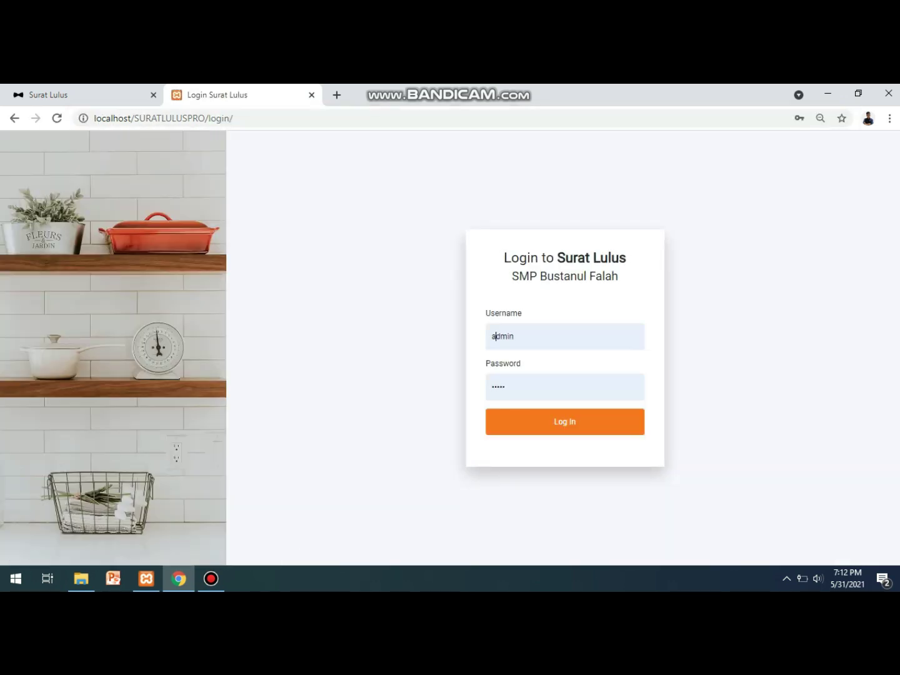
pyautogui.click(537, 387)
pyautogui.click(566, 423)
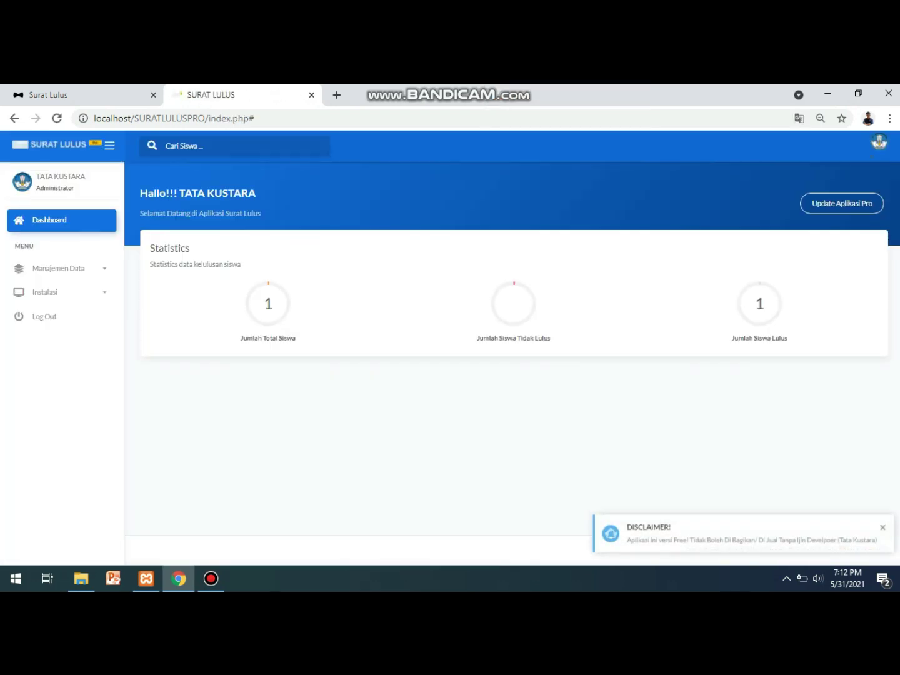
pyautogui.click(582, 295)
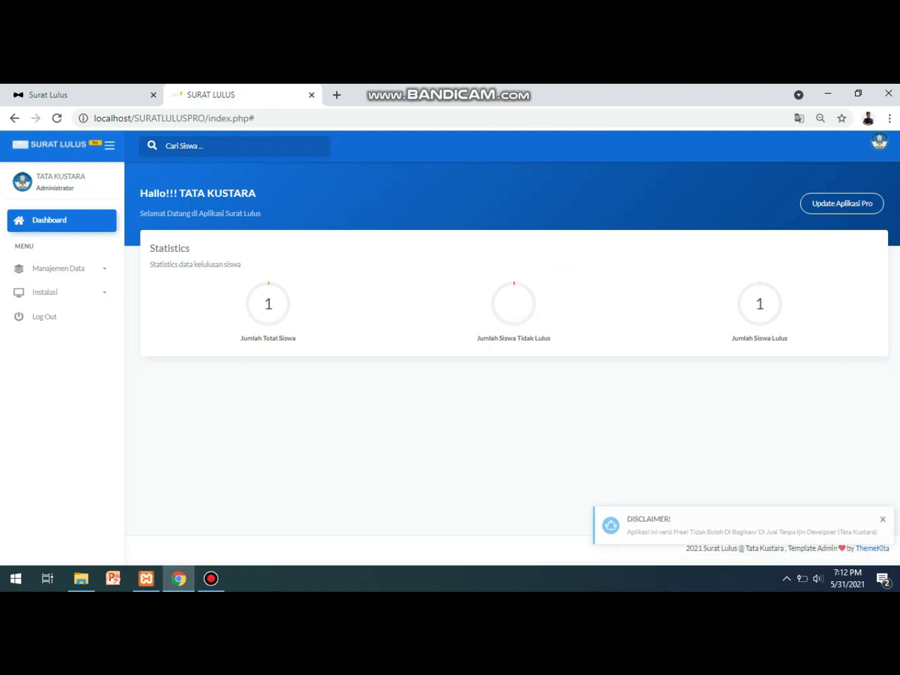
# Expand Instalasi in the sidebar and go to Pengaturan Aplikasi's letter settings page.
pyautogui.click(46, 292)
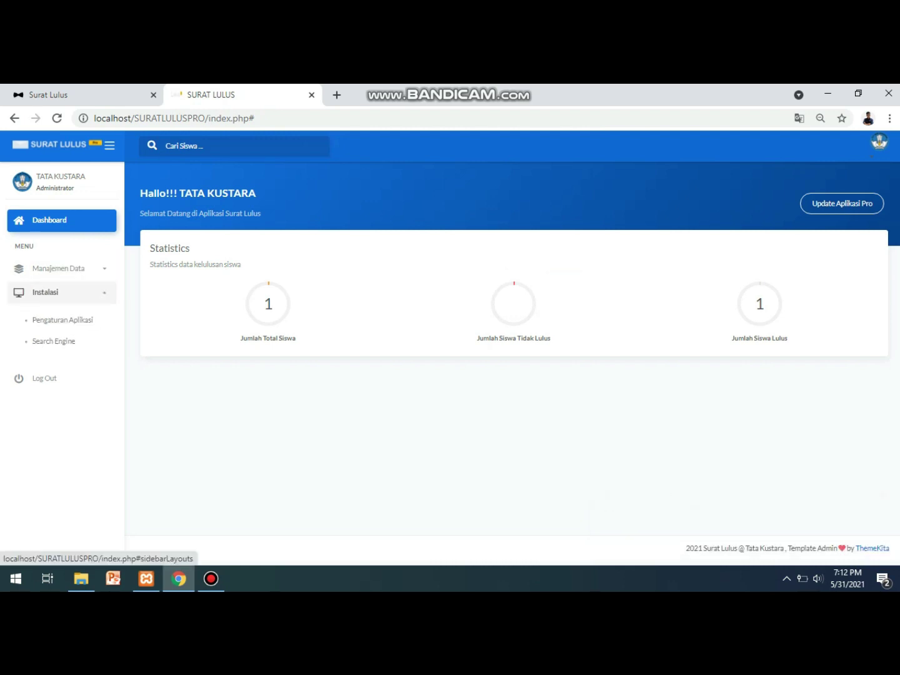
pyautogui.click(59, 268)
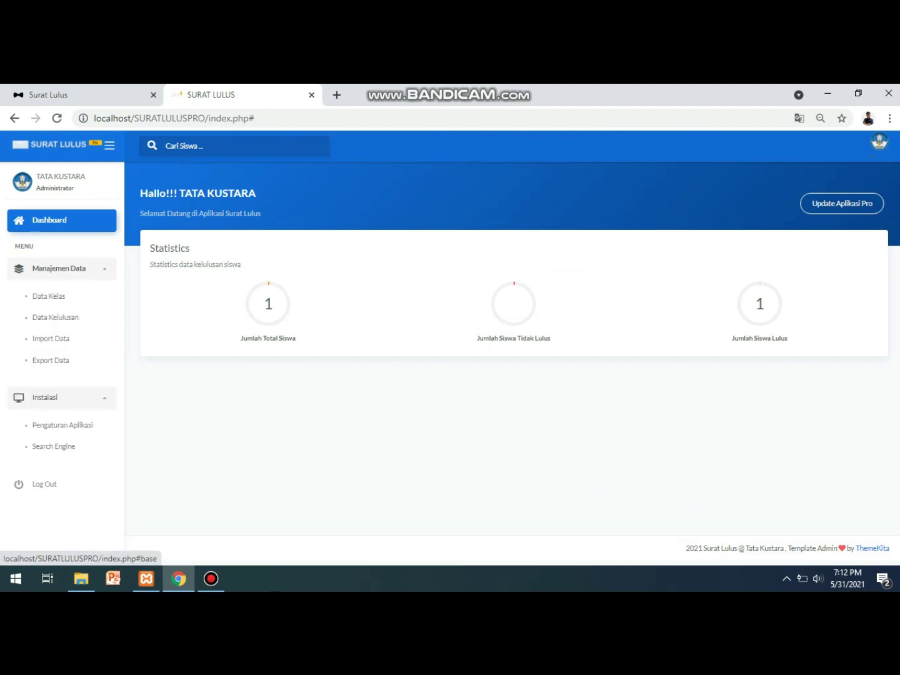
pyautogui.click(58, 268)
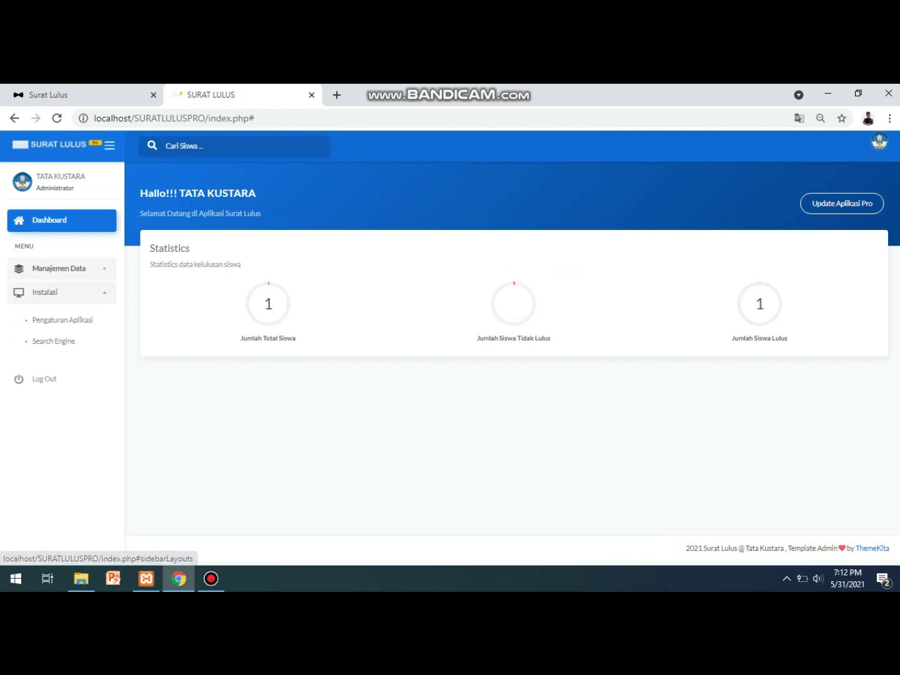
pyautogui.click(62, 320)
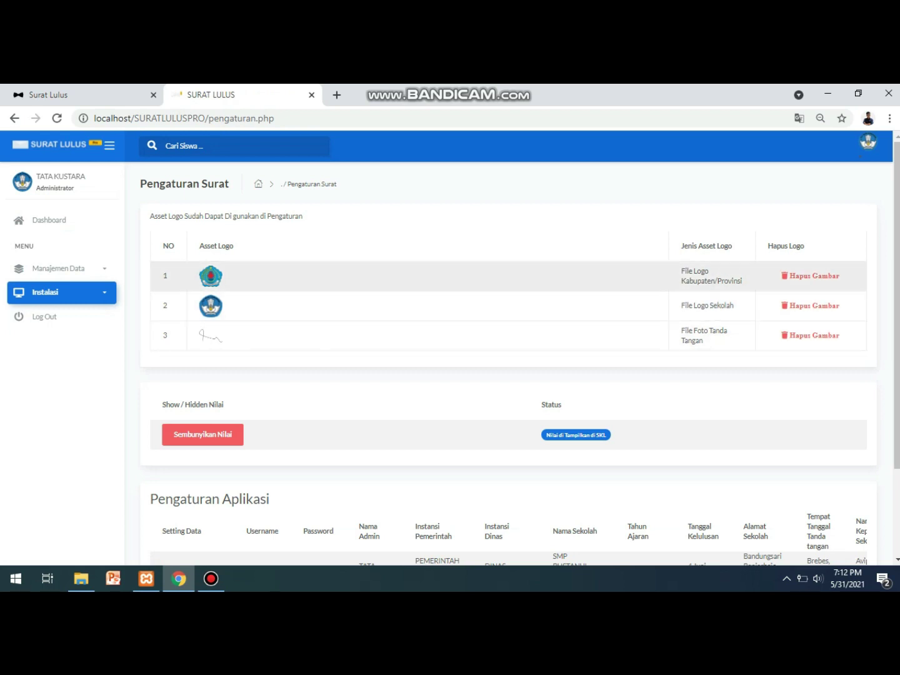
# Delete the Kabupaten/Provinsi logo, school logo and signature images with Hapus Gambar.
pyautogui.click(810, 276)
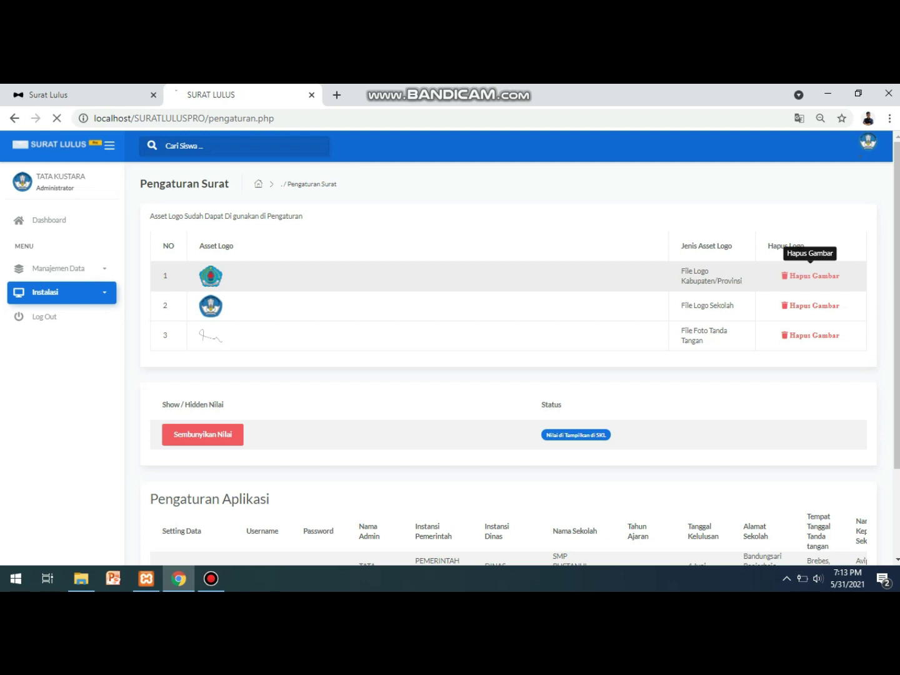
pyautogui.click(810, 420)
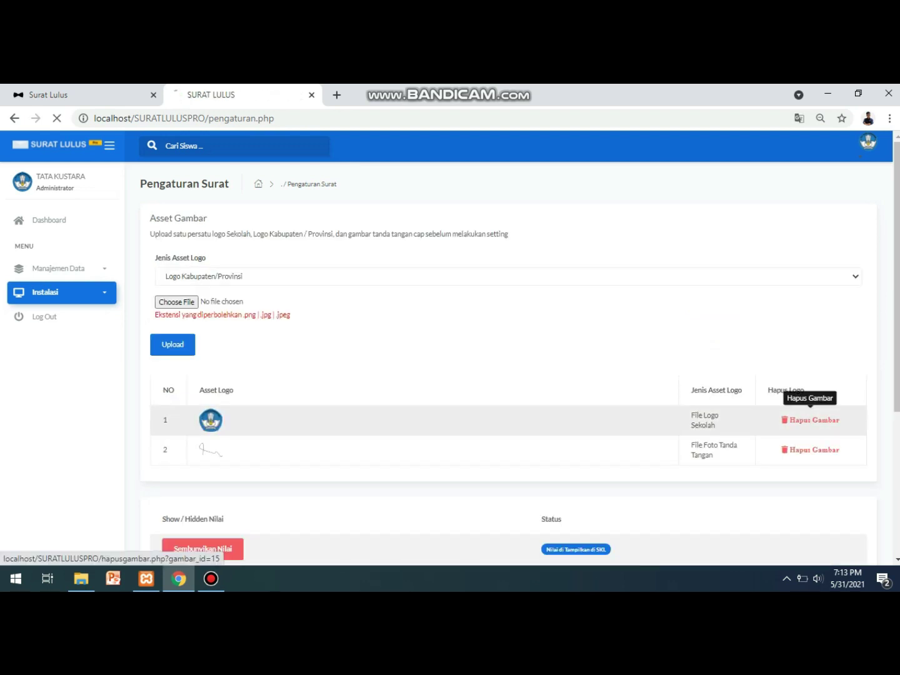
pyautogui.click(719, 420)
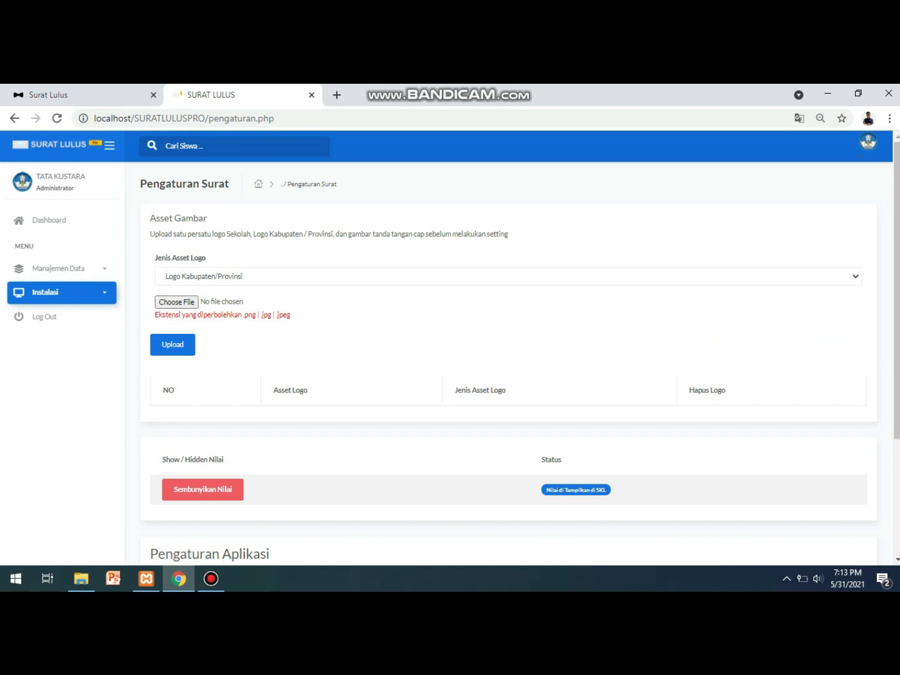
# Check the Jenis Asset Logo choices, keeping Logo Kabupaten/Provinsi selected.
pyautogui.click(500, 276)
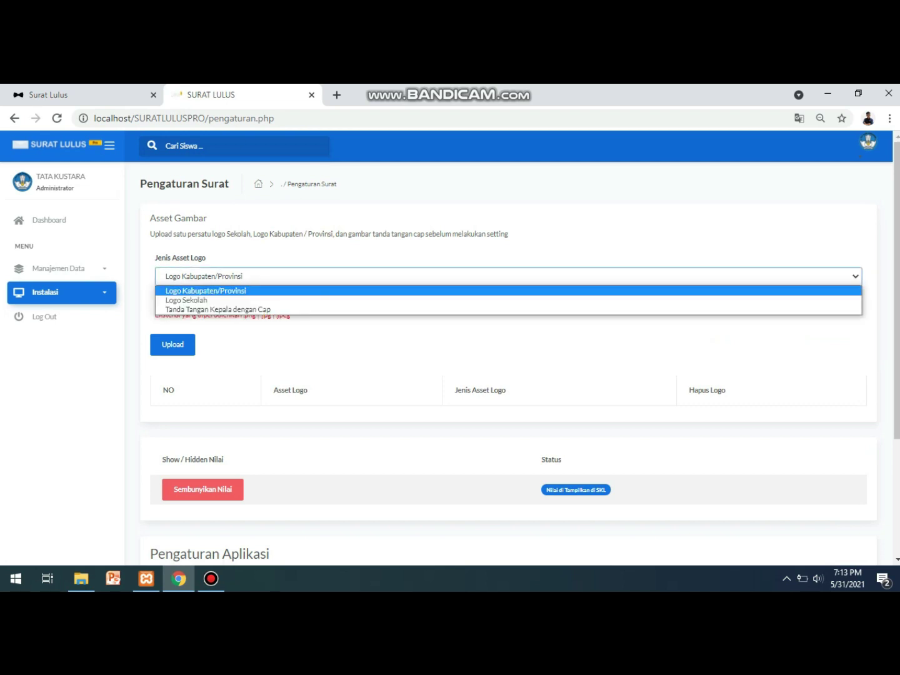
pyautogui.press('Return')
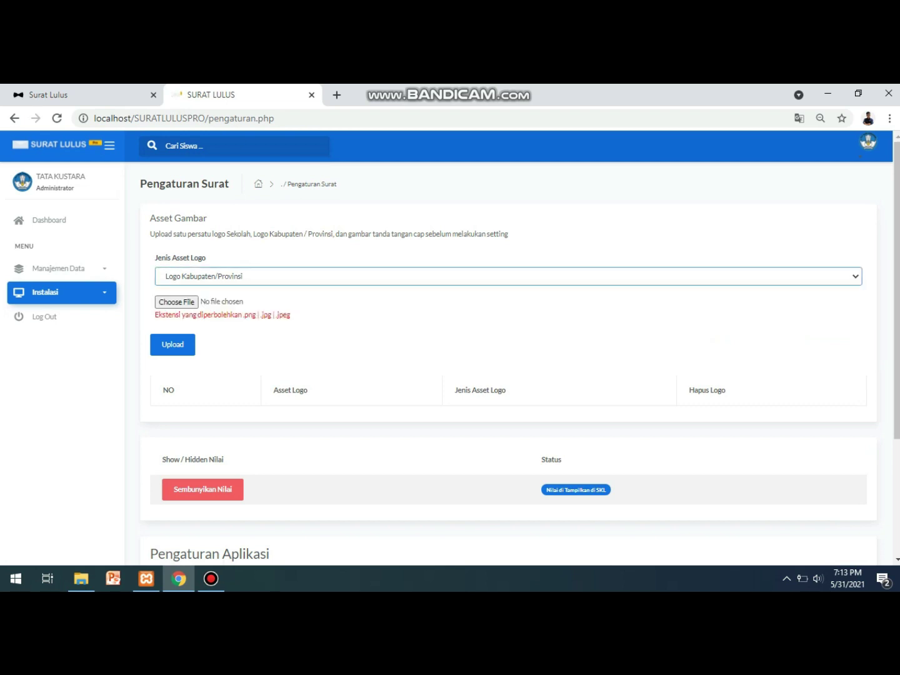
pyautogui.hotkey('alt', 'Down')
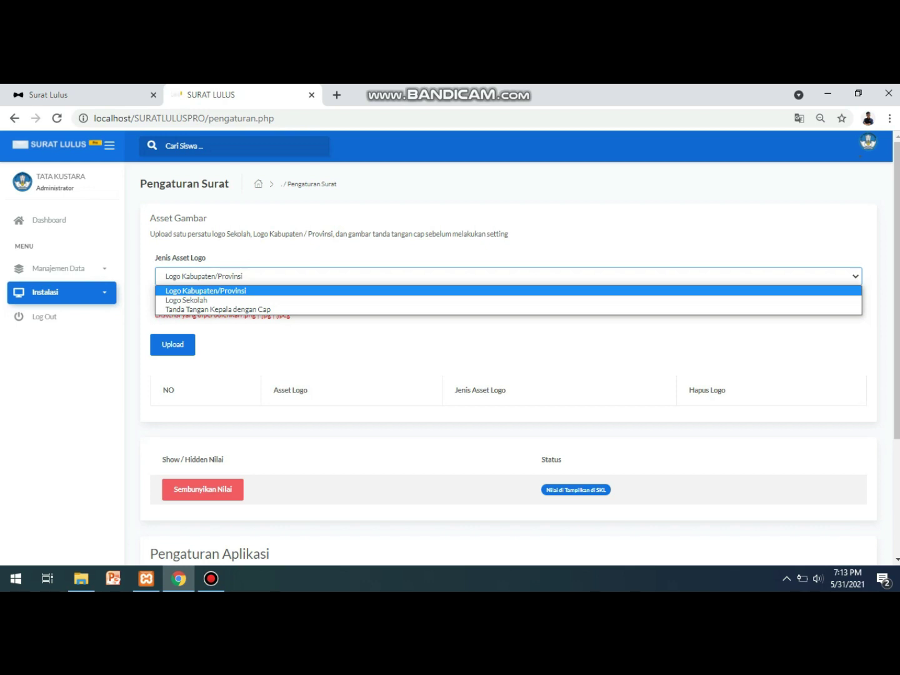
pyautogui.press('Return')
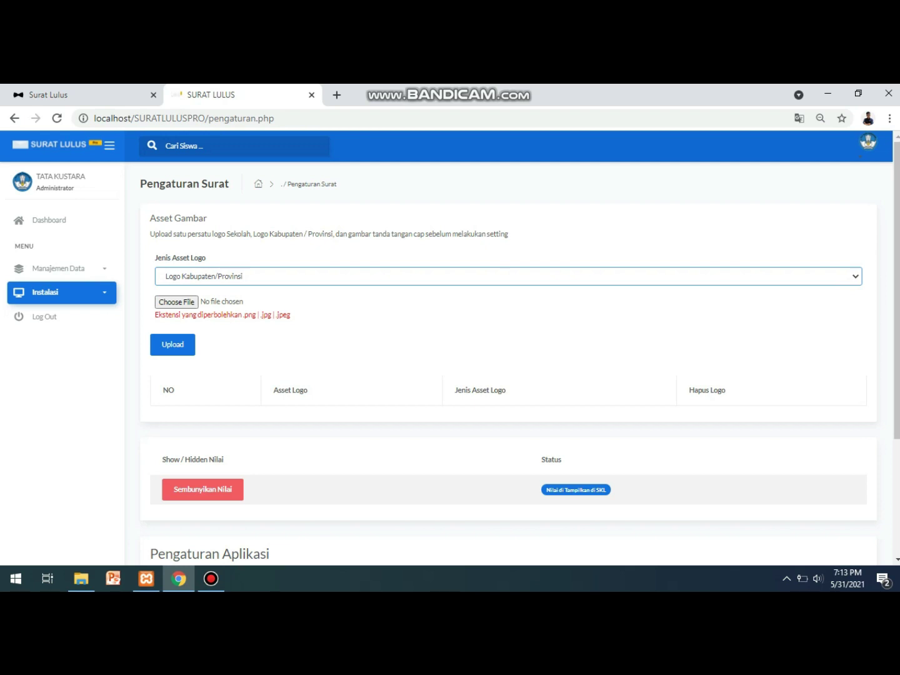
# In the file picker, browse from the C: drive into the xampp folder.
pyautogui.click(178, 302)
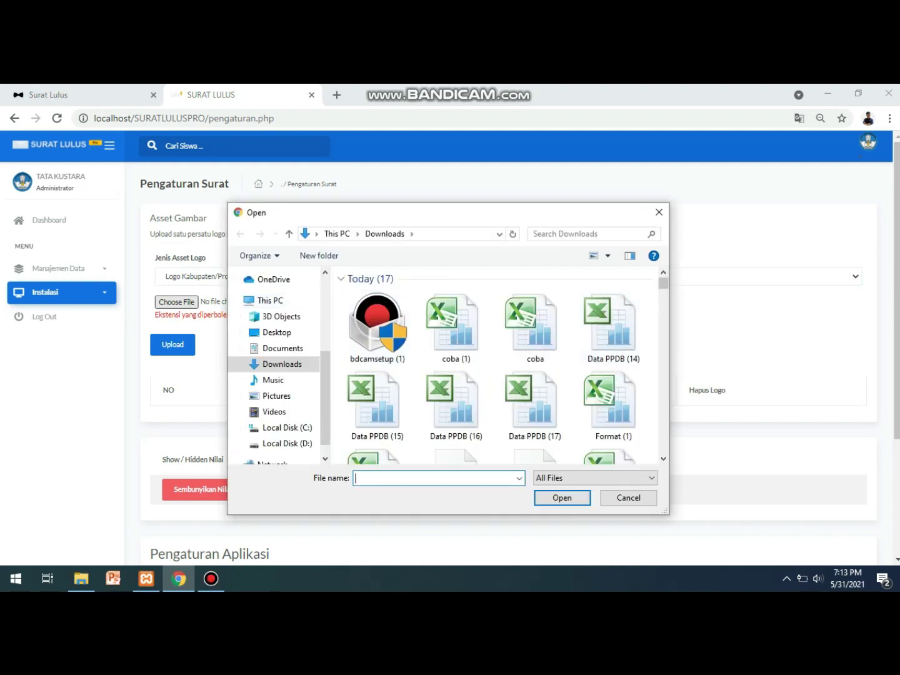
pyautogui.scroll(-1, 525, 282)
pyautogui.scroll(-1, 526, 287)
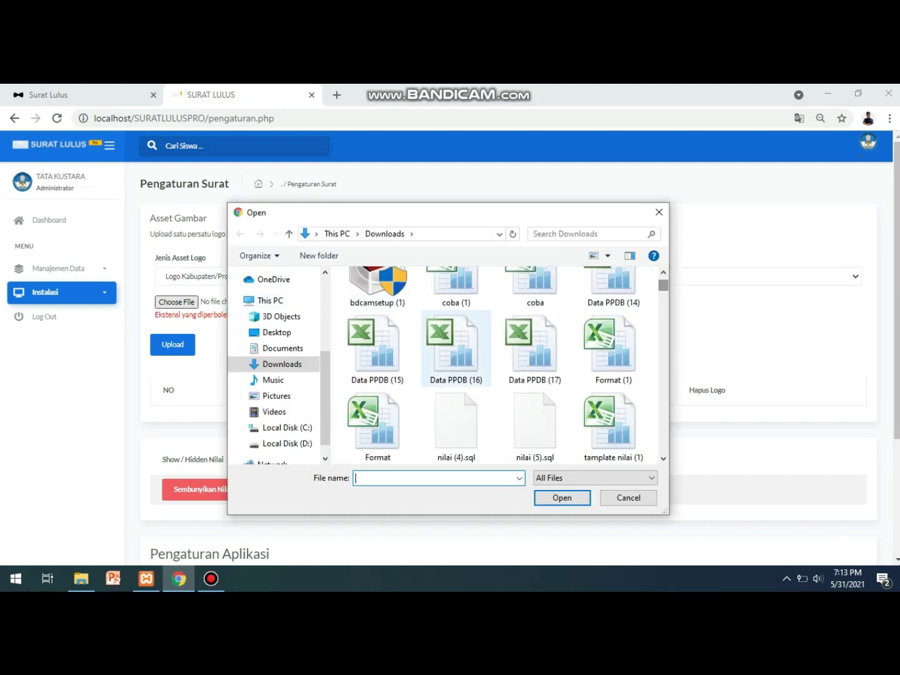
pyautogui.click(287, 428)
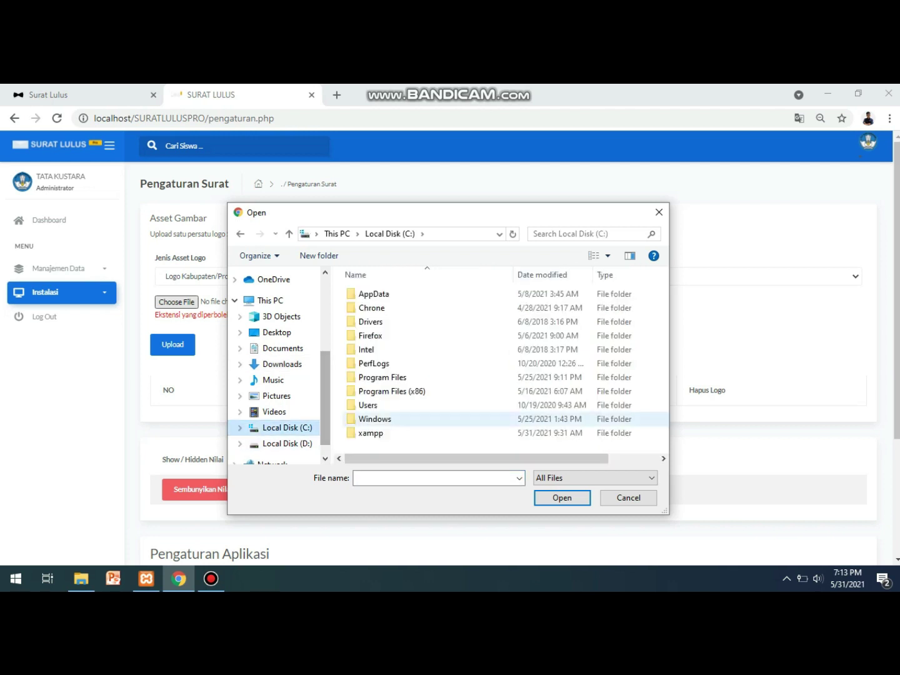
pyautogui.doubleClick(370, 433)
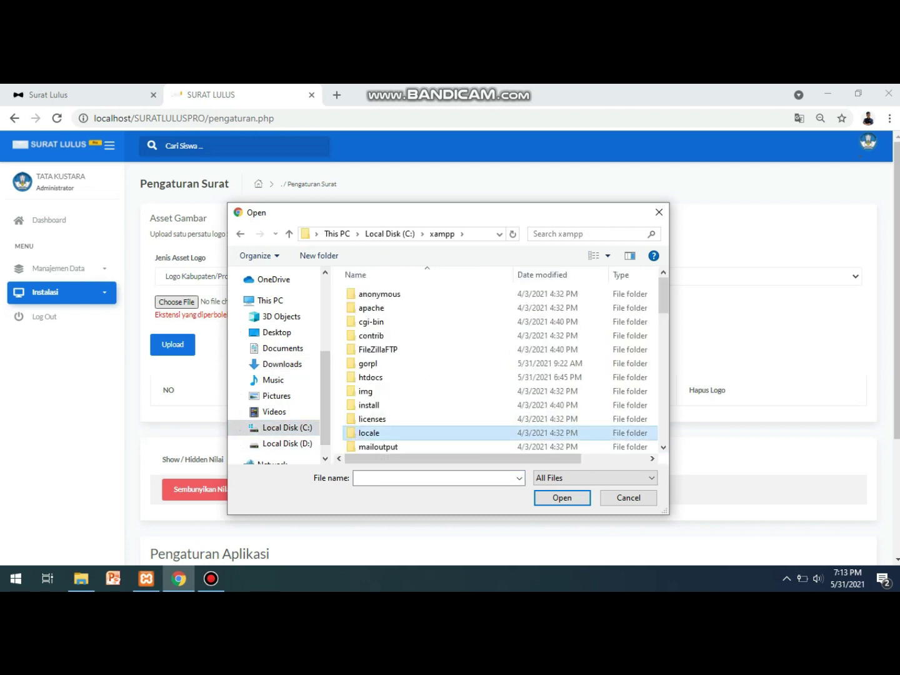
pyautogui.doubleClick(370, 377)
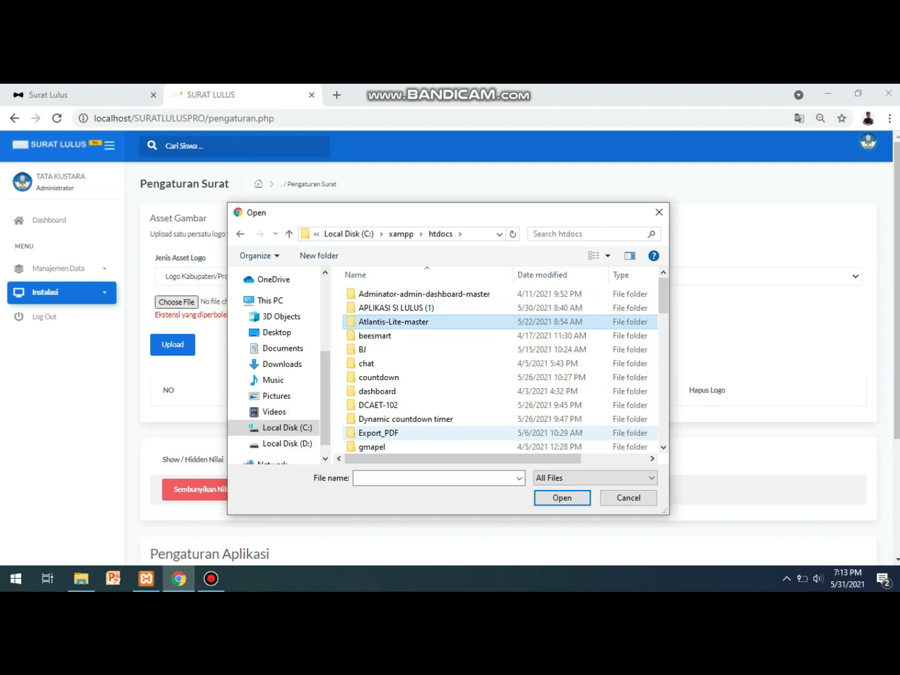
pyautogui.scroll(-5, 387, 438)
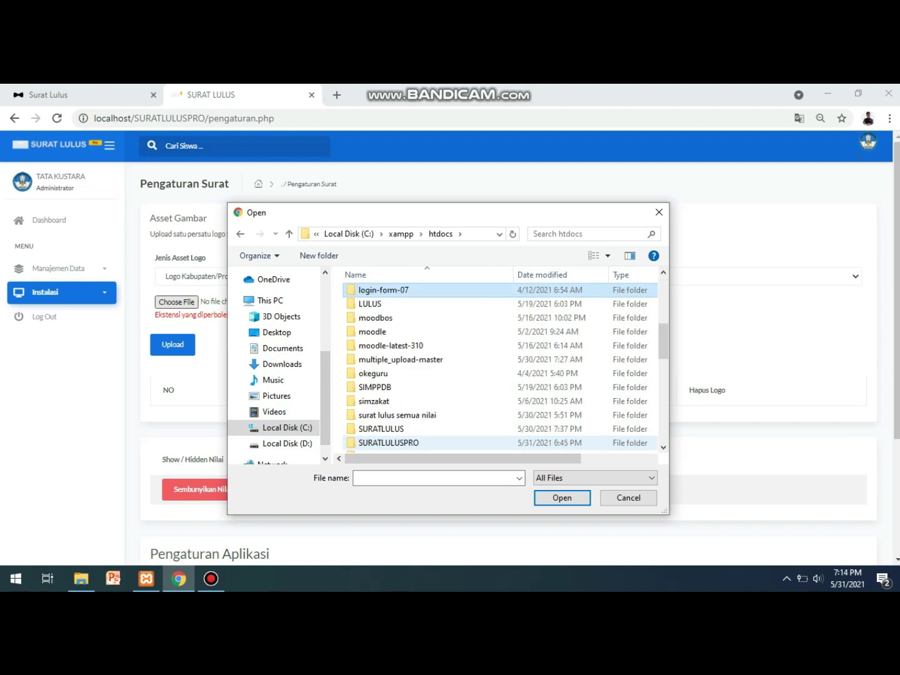
pyautogui.hotkey('alt', 'Up')
pyautogui.scroll(-5, 437, 369)
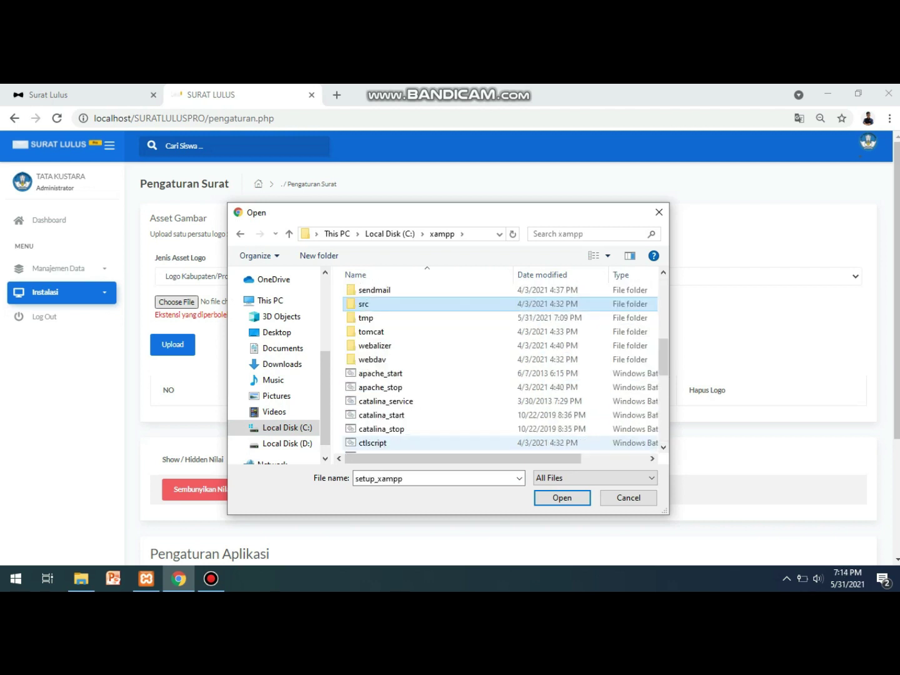
pyautogui.click(374, 290)
pyautogui.scroll(4, 388, 442)
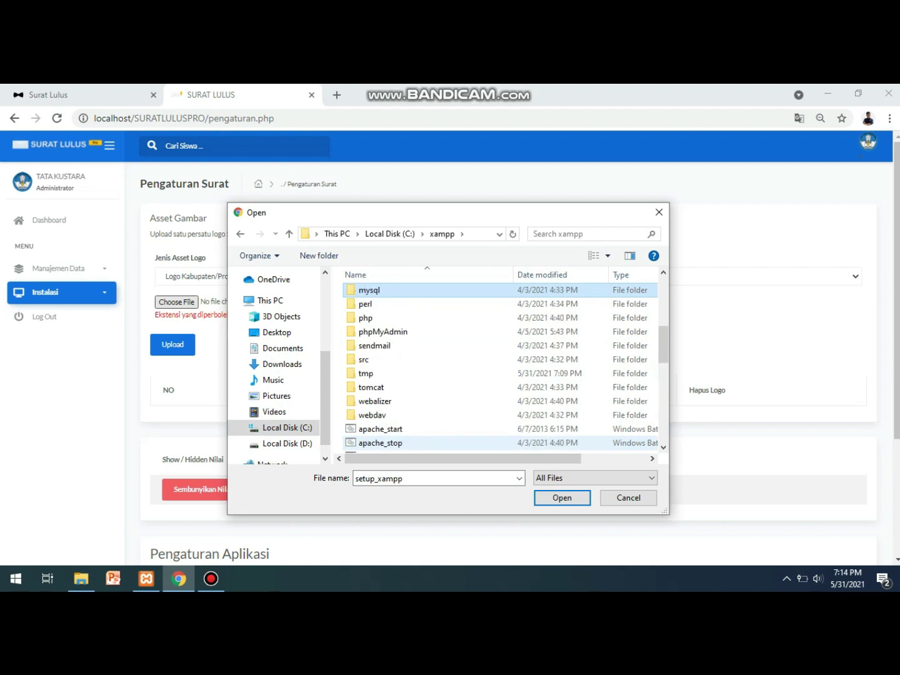
pyautogui.scroll(1, 388, 442)
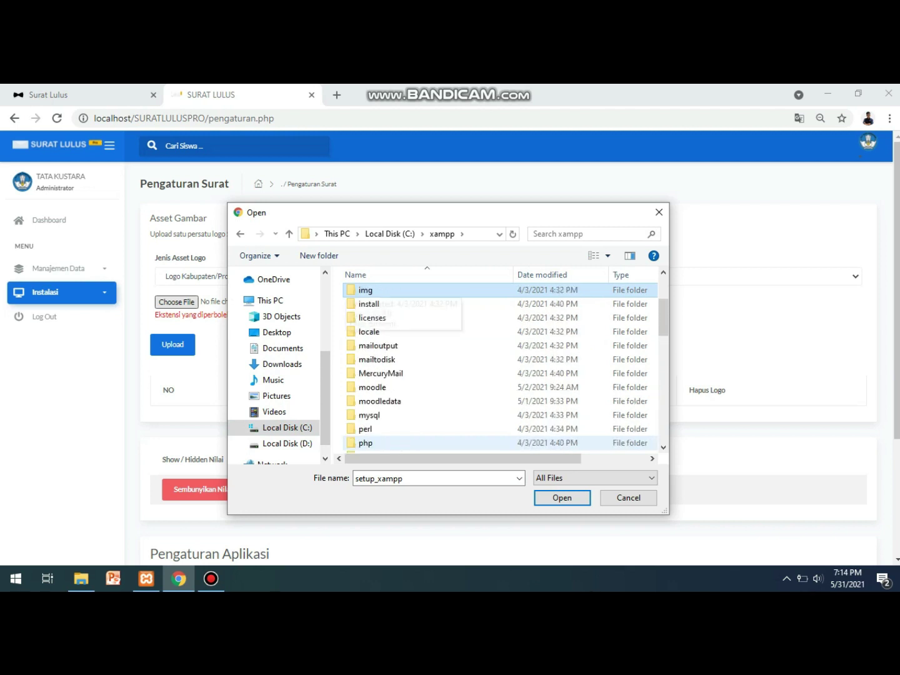
pyautogui.scroll(1, 387, 442)
# Pick logokab from htdocs\SURATLULUSPRO\s and upload it as the Kabupaten/Provinsi logo.
pyautogui.doubleClick(366, 289)
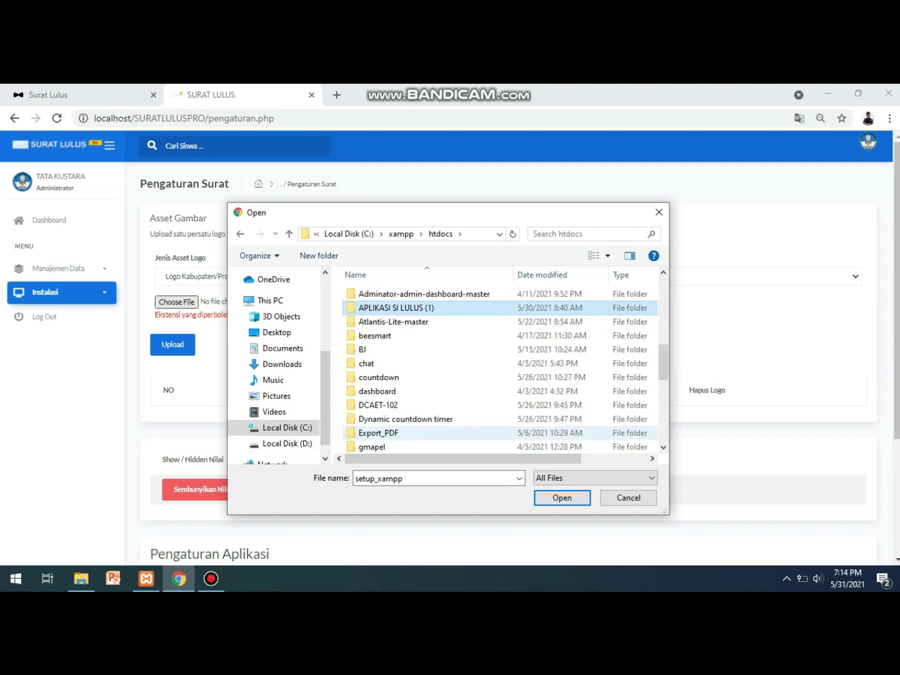
pyautogui.scroll(-10, 376, 304)
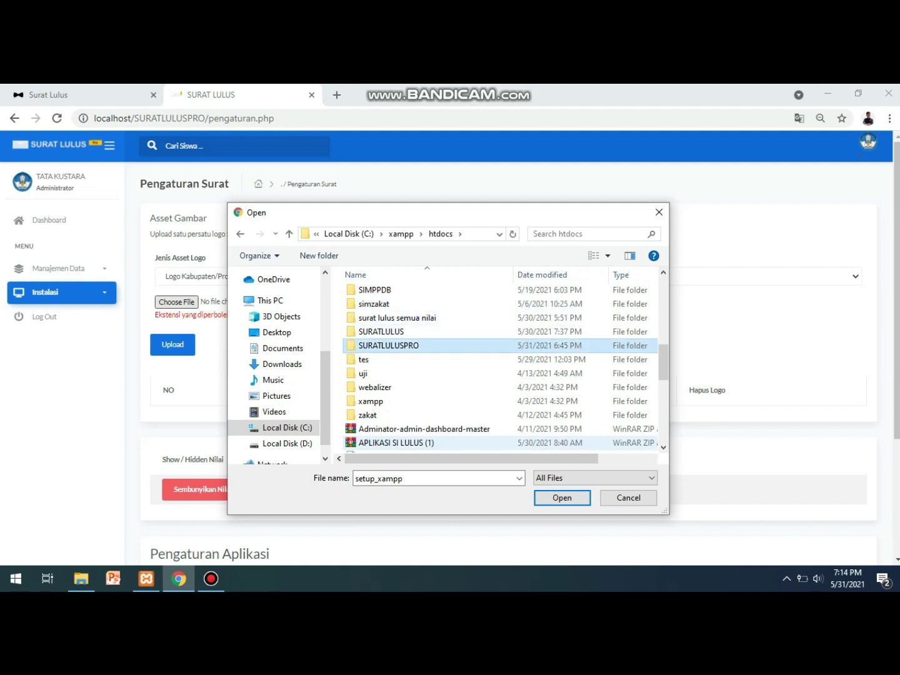
pyautogui.doubleClick(375, 345)
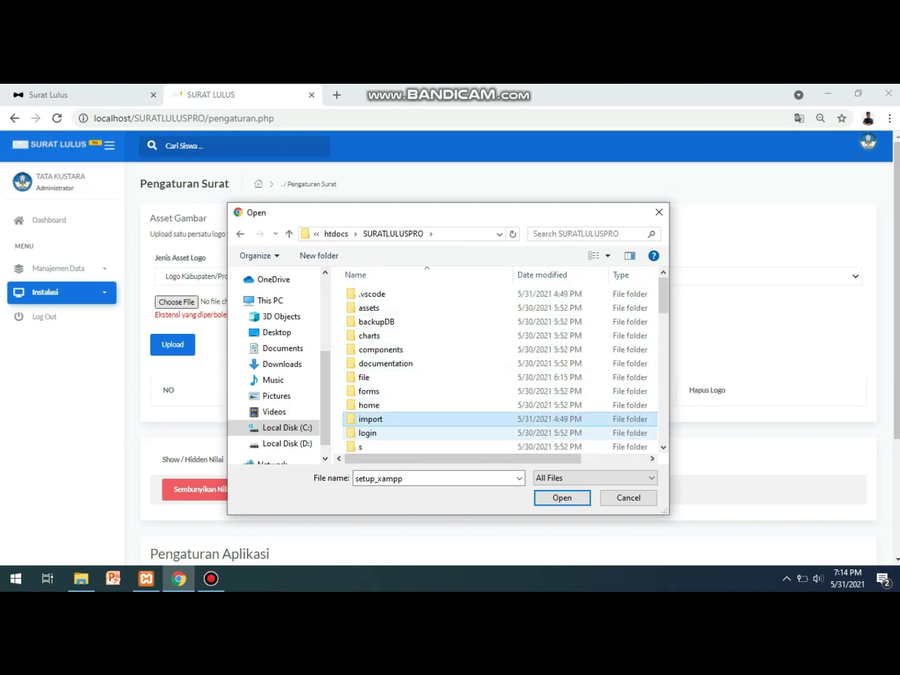
pyautogui.click(369, 447)
pyautogui.doubleClick(369, 445)
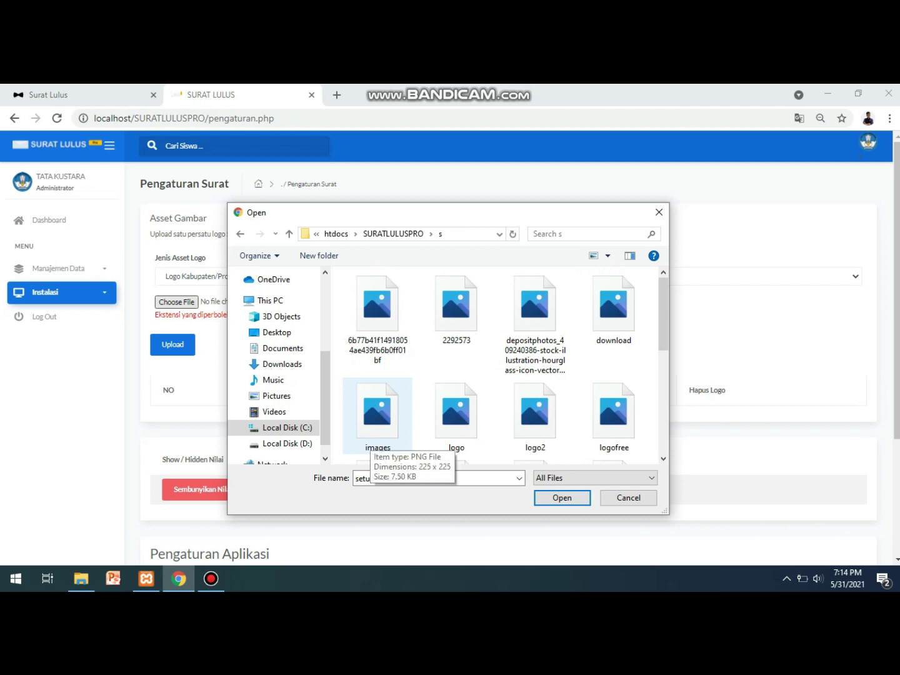
pyautogui.click(372, 441)
pyautogui.press('Right')
pyautogui.press('Right')
pyautogui.press('Right')
pyautogui.press('Right')
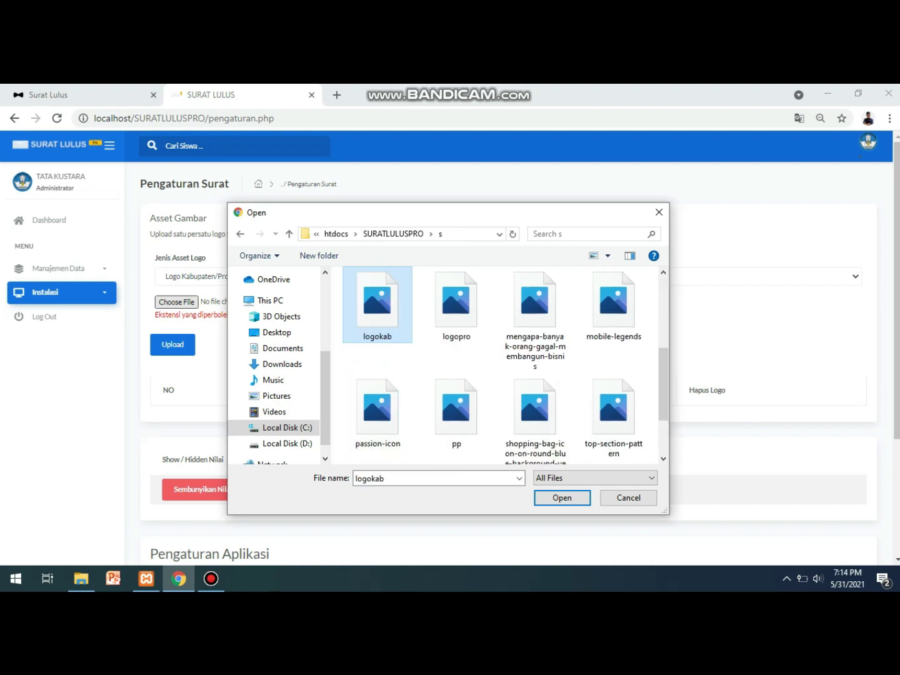
pyautogui.press('Return')
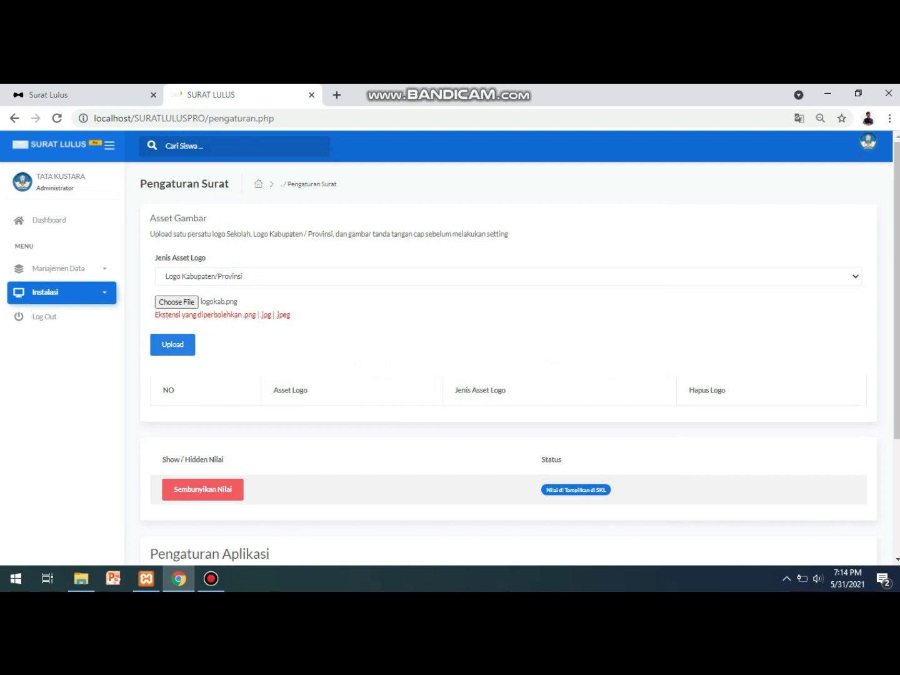
pyautogui.click(173, 345)
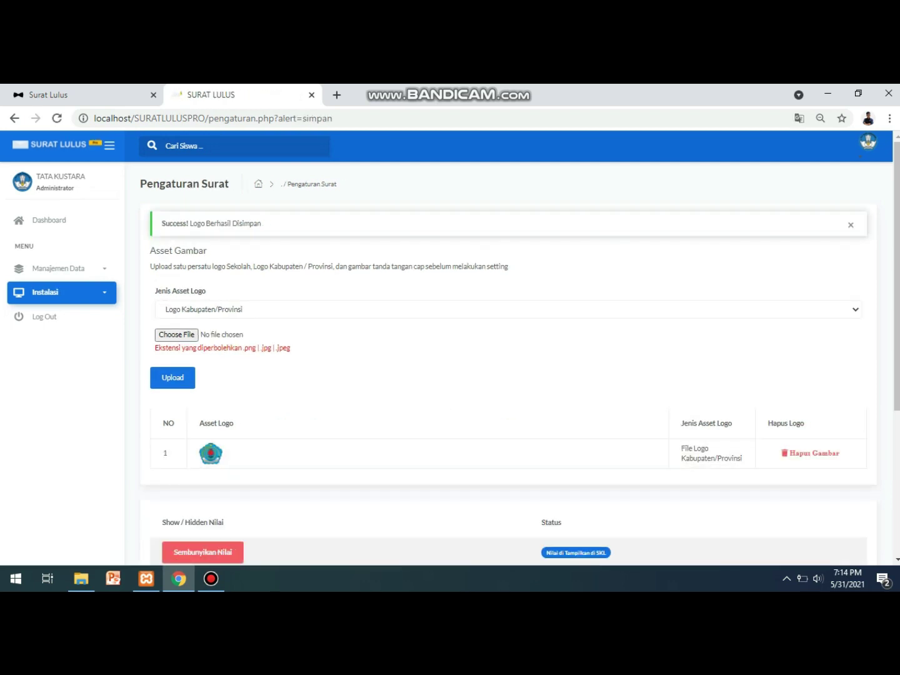
pyautogui.click(500, 310)
# Upload logo2 as the Logo Sekolah asset.
pyautogui.click(182, 332)
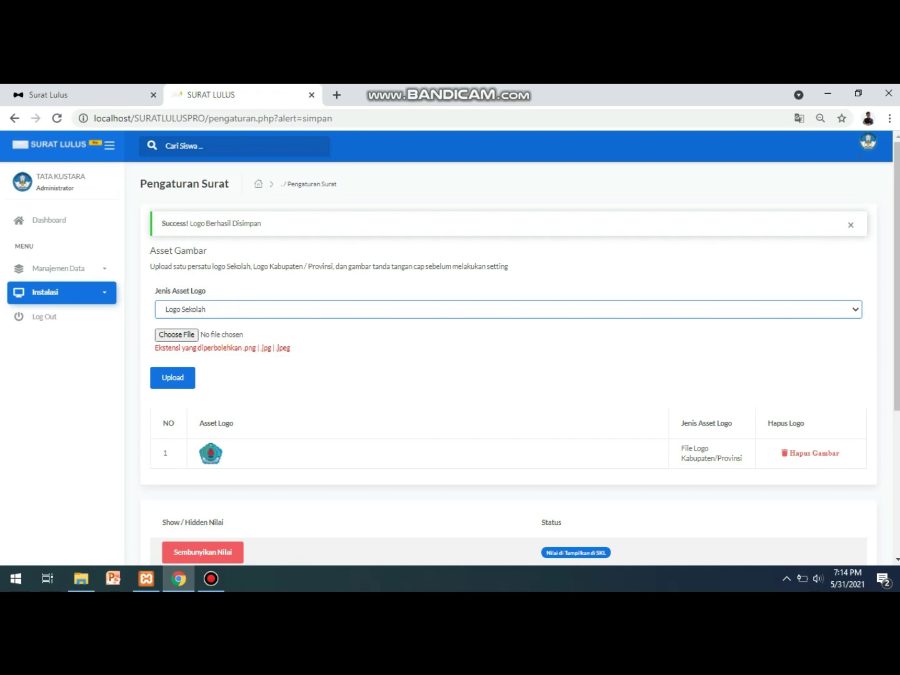
pyautogui.click(178, 335)
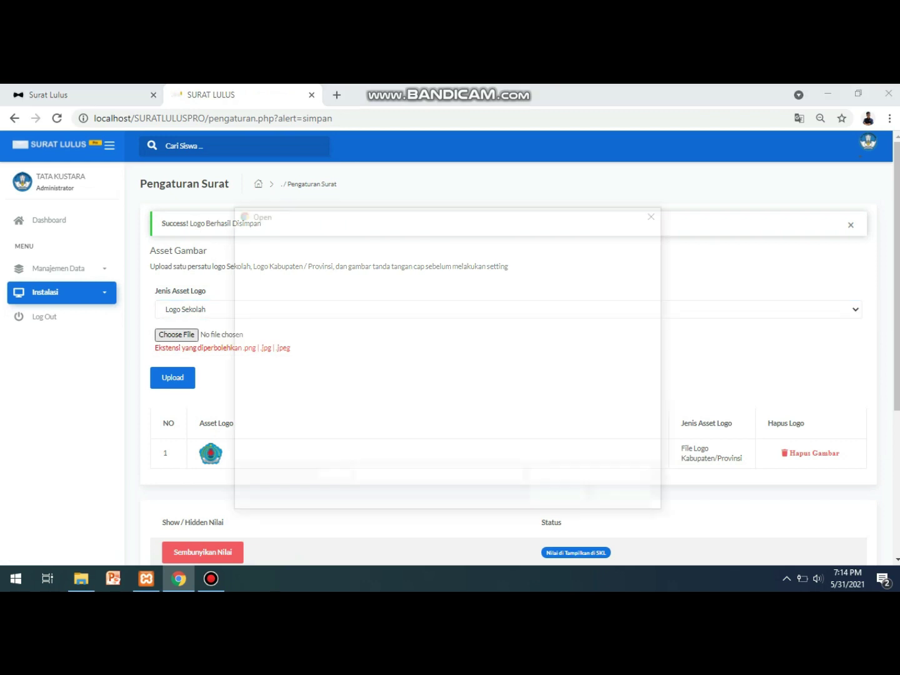
pyautogui.doubleClick(533, 412)
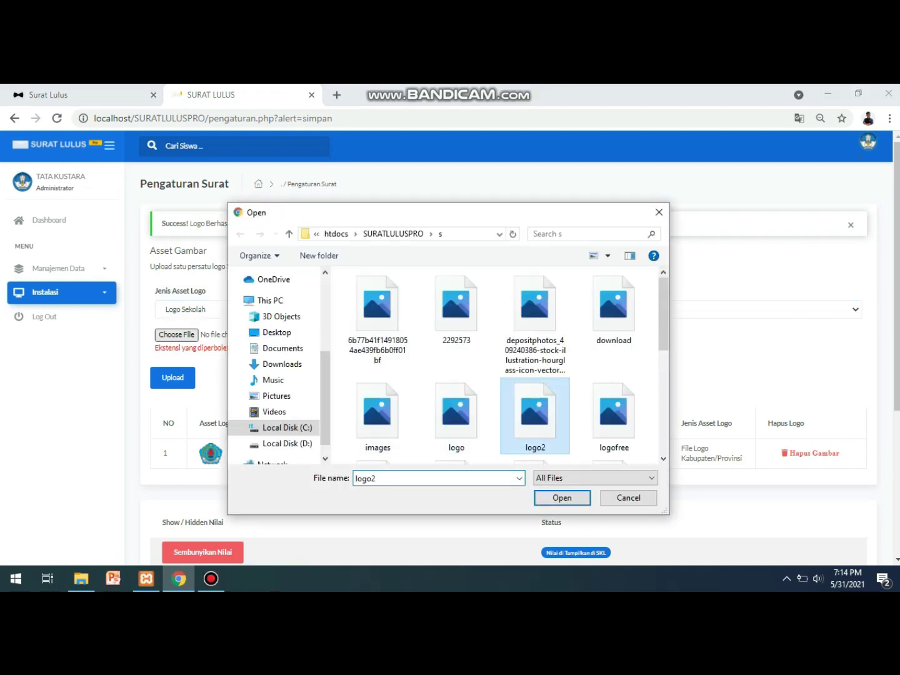
pyautogui.click(172, 377)
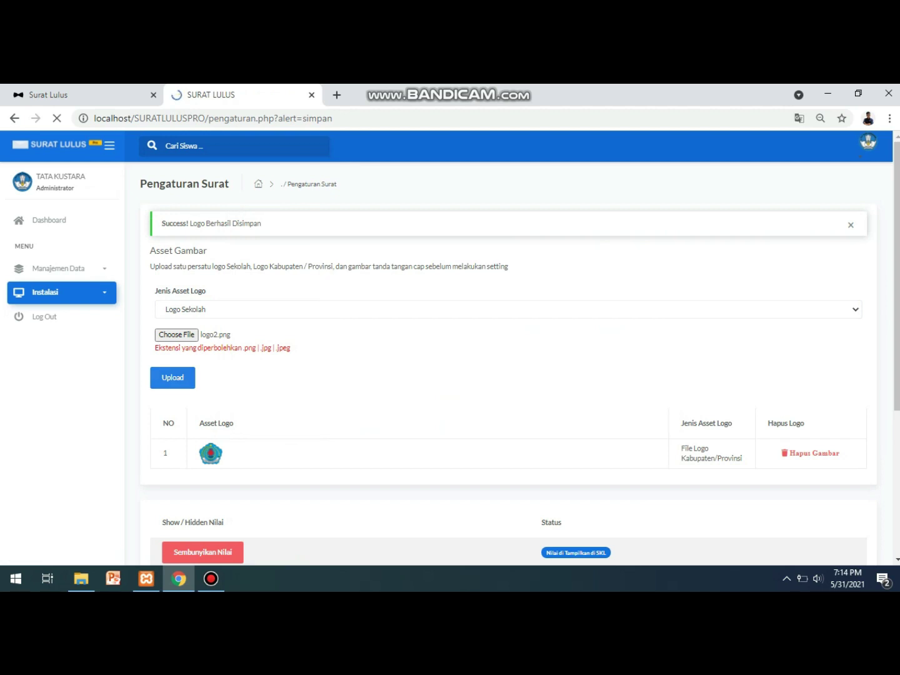
# Upload ttd.png as the Tanda Tangan Kepala dengan Cap asset.
pyautogui.click(178, 335)
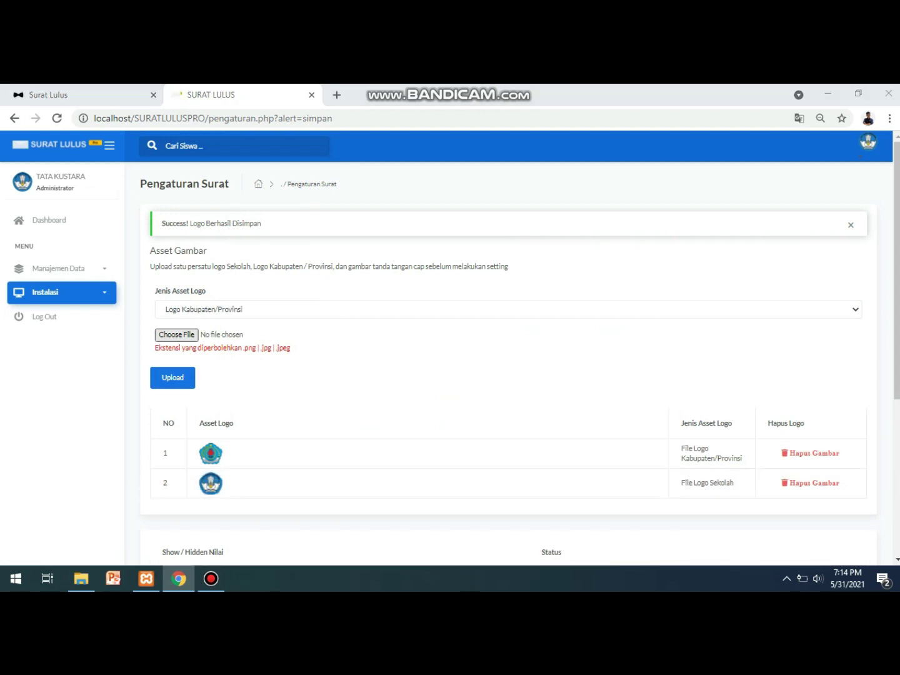
pyautogui.click(614, 415)
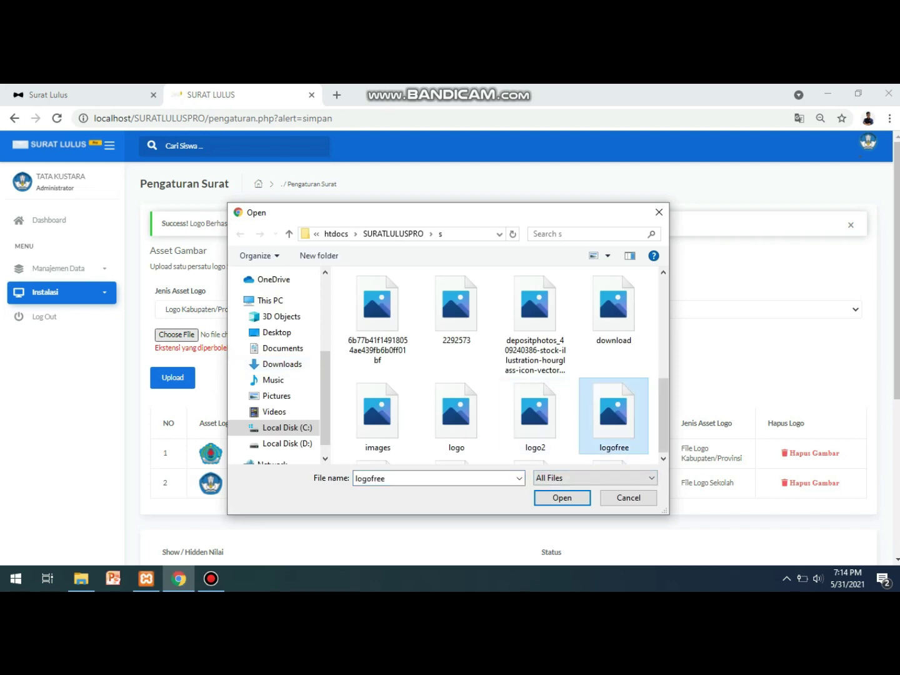
pyautogui.scroll(-3, 615, 374)
pyautogui.click(614, 319)
pyautogui.click(379, 425)
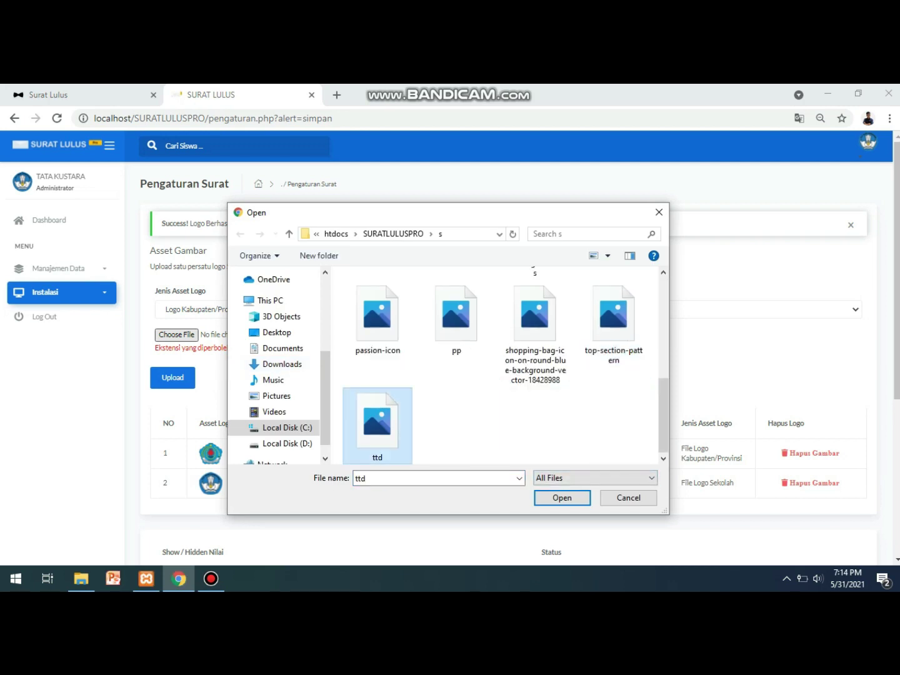
pyautogui.press('Return')
pyautogui.click(508, 309)
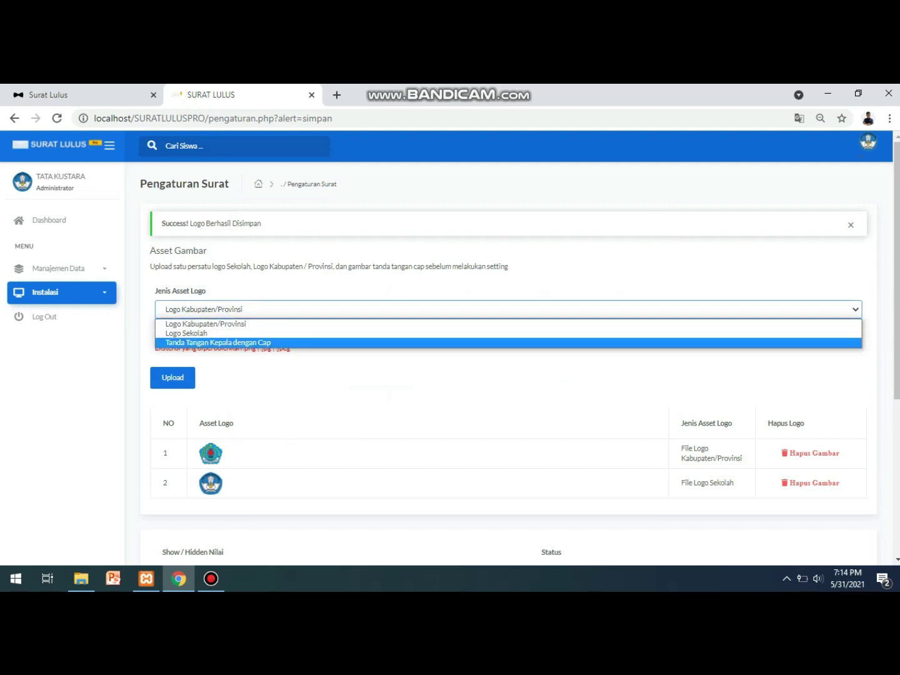
pyautogui.press('Return')
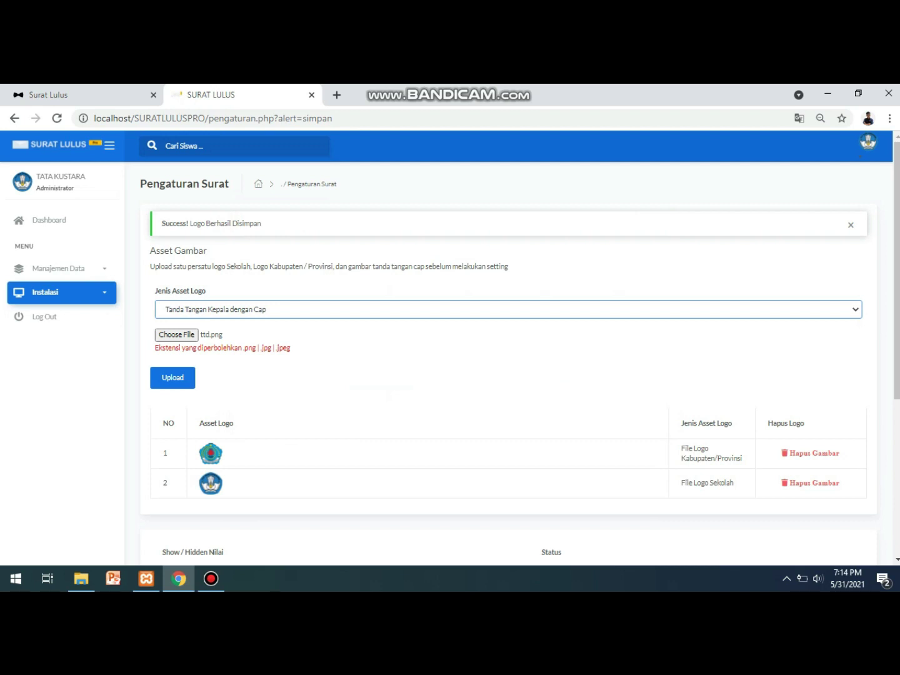
pyautogui.click(172, 378)
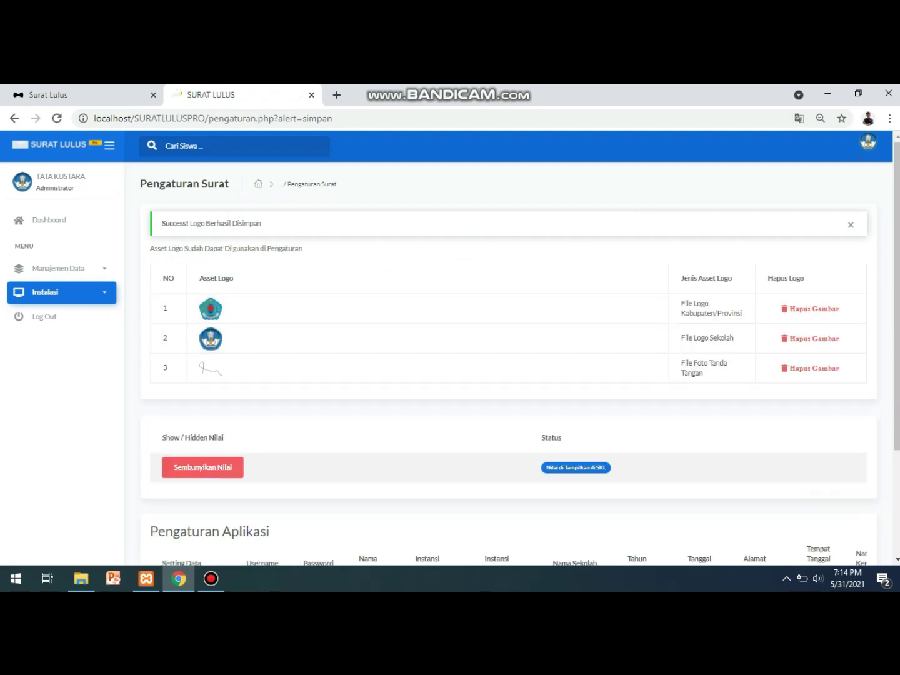
# Hide grades with Sembunyikan Nilai ('Nilai Tidak Tampil di SKL') and switch to the announcement tab.
pyautogui.scroll(-1, 509, 363)
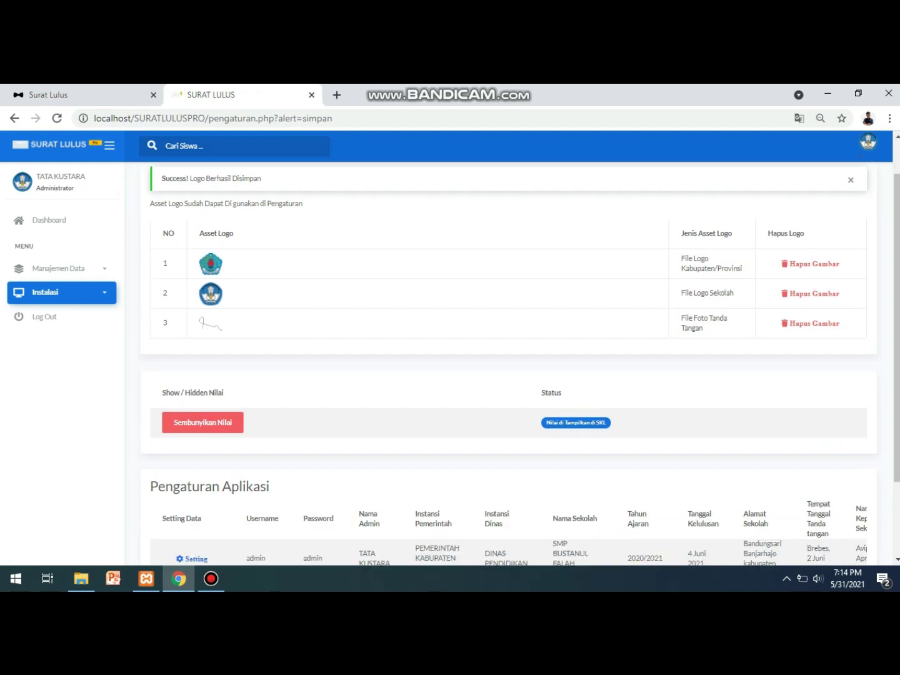
pyautogui.scroll(-1, 508, 363)
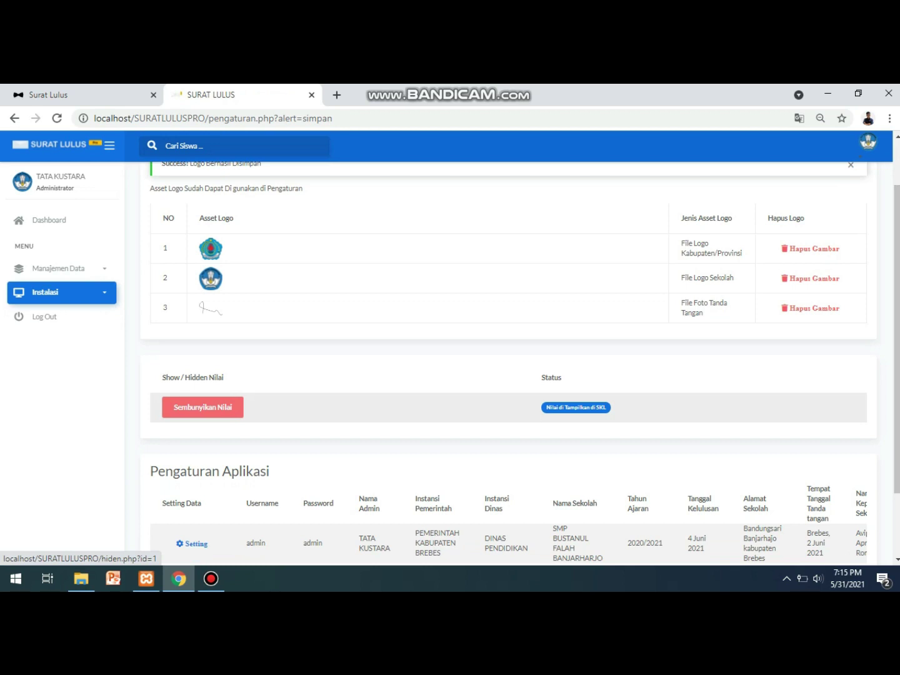
pyautogui.click(203, 407)
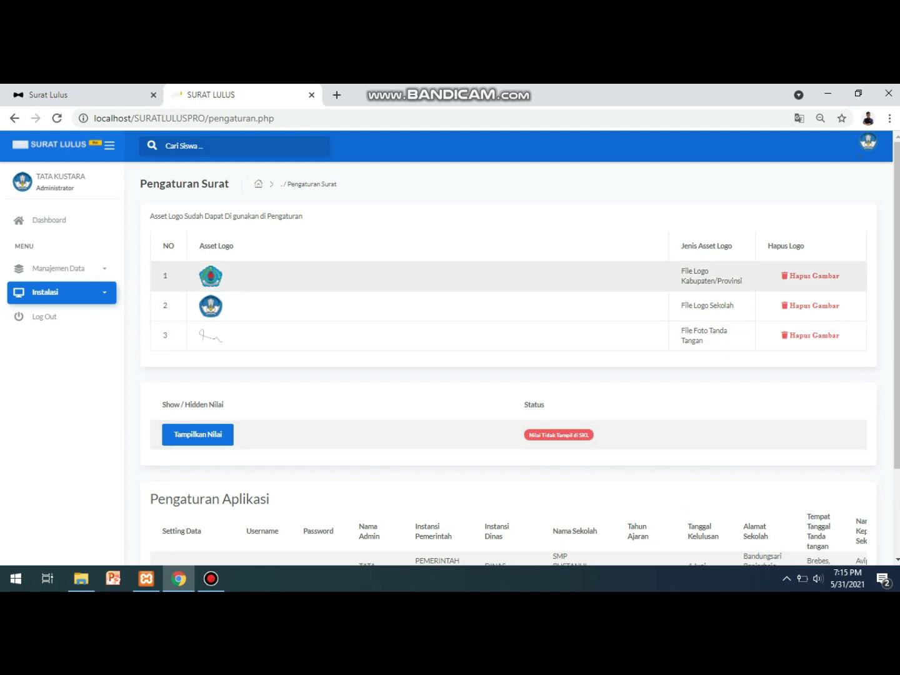
pyautogui.hotkey('ctrl', 'shift', 'Tab')
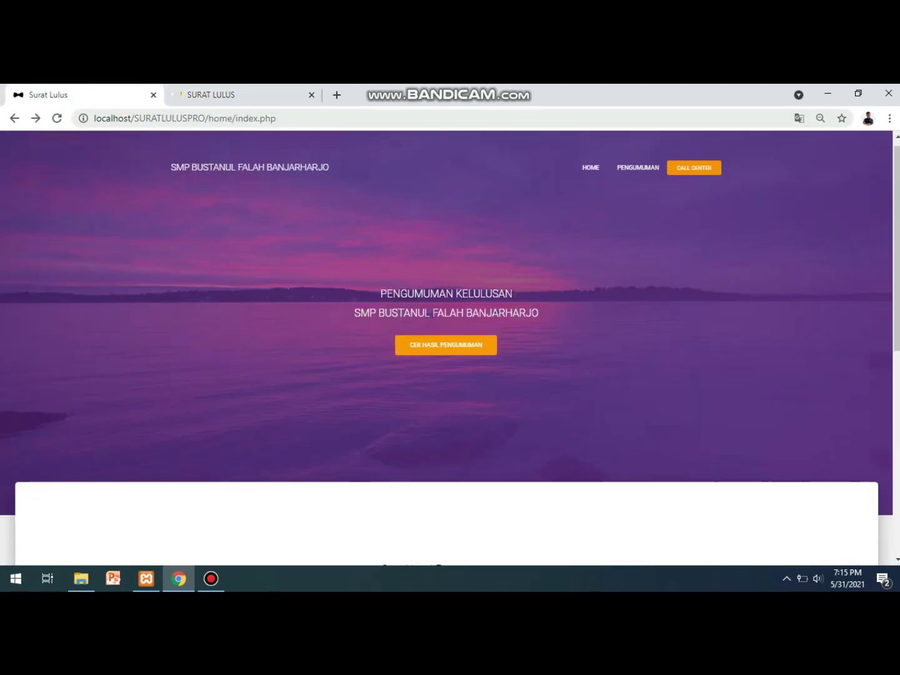
# Open the student's 'Unduh Surat Lulus' print preview, then return to the settings tab.
pyautogui.scroll(-5, 451, 351)
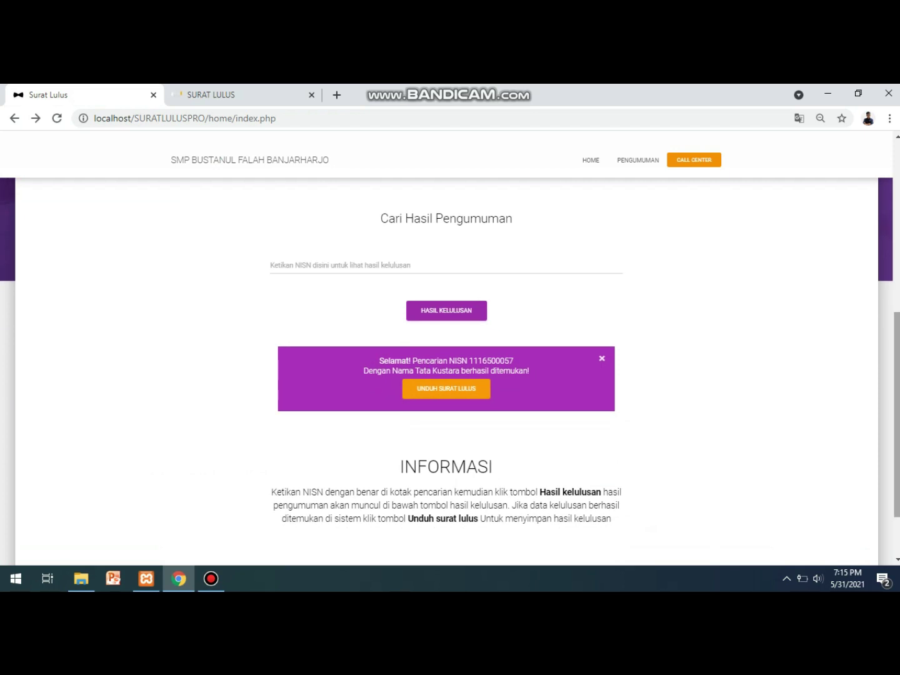
pyautogui.click(447, 388)
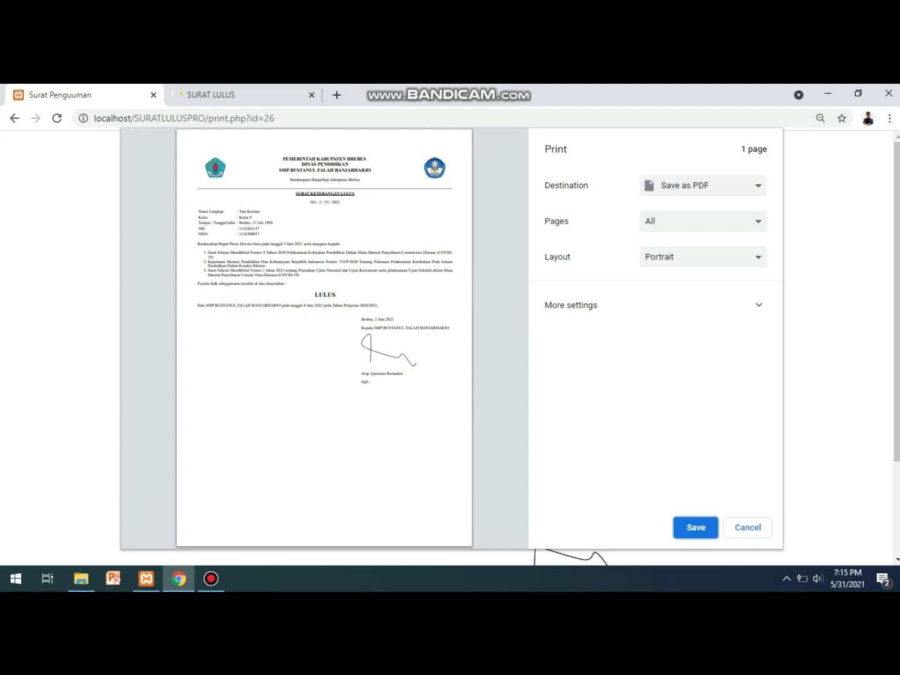
pyautogui.hotkey('ctrl', 'Tab')
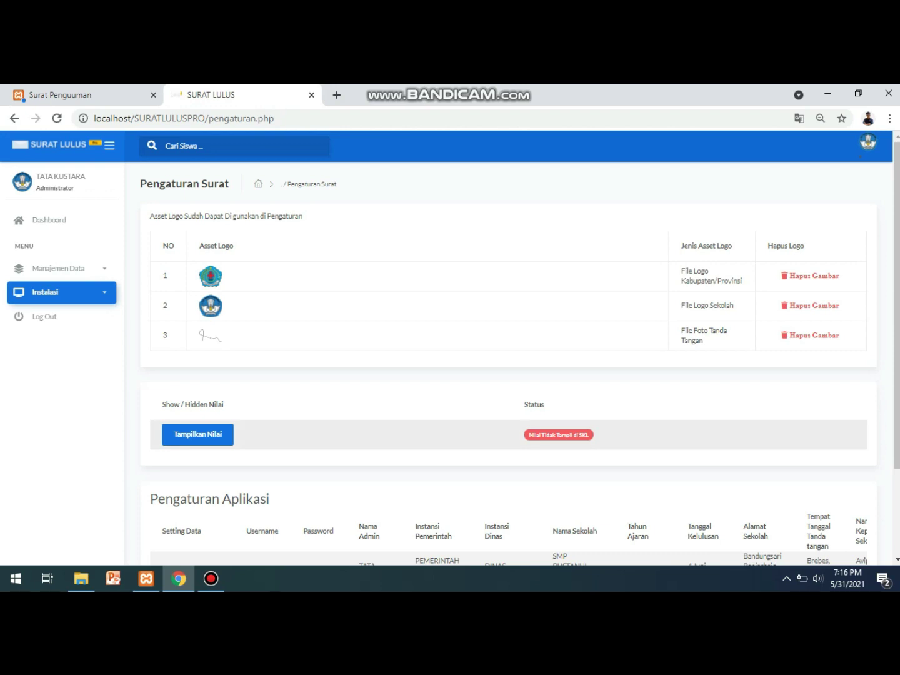
# Turn grades back on with Tampilkan Nilai and review the letter preview.
pyautogui.click(198, 435)
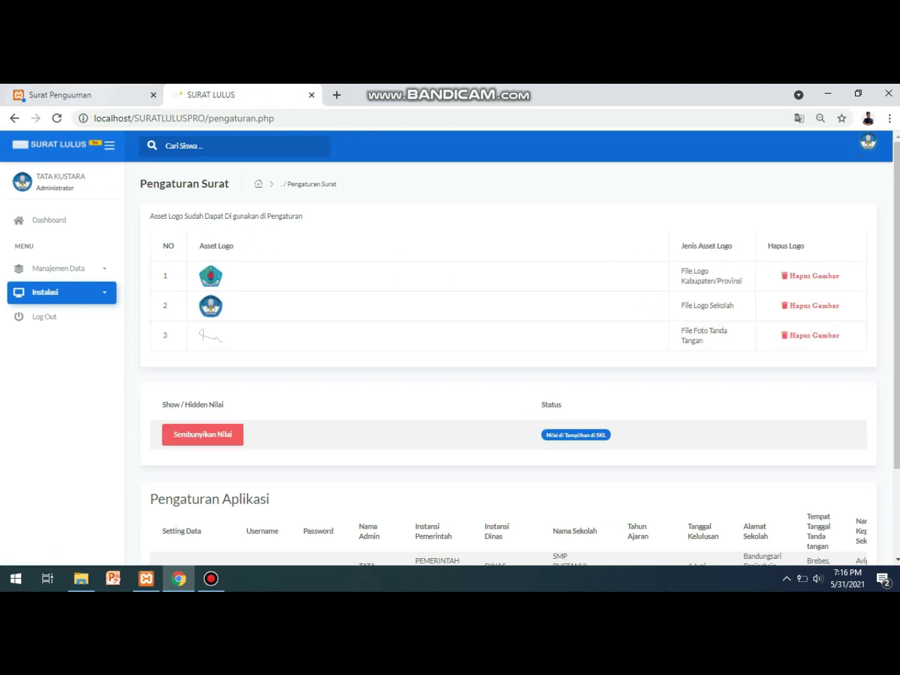
pyautogui.hotkey('ctrl', 'Tab')
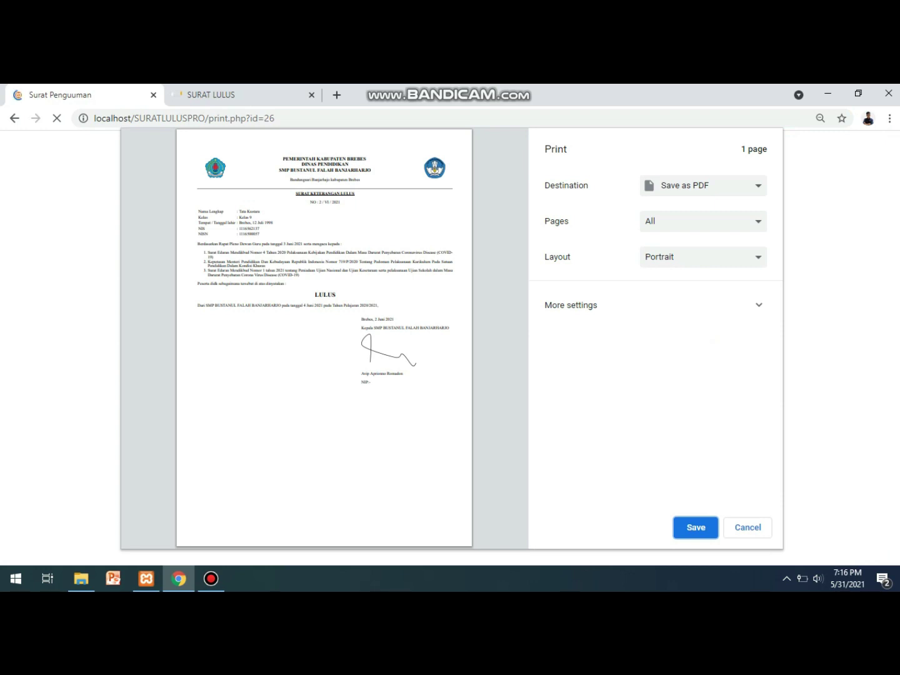
pyautogui.hotkey('ctrl', 'Tab')
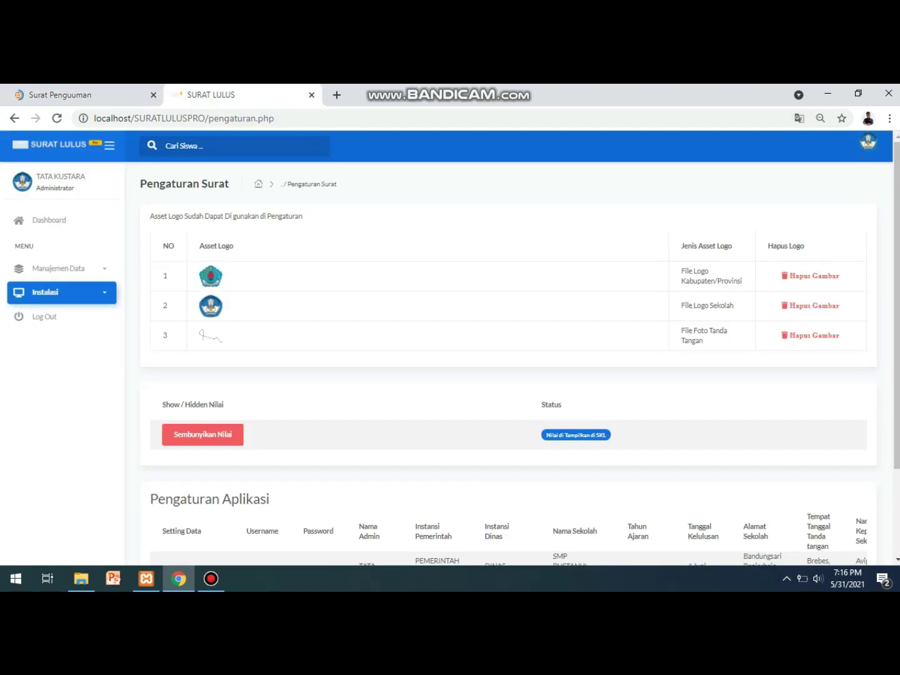
pyautogui.scroll(-3, 519, 353)
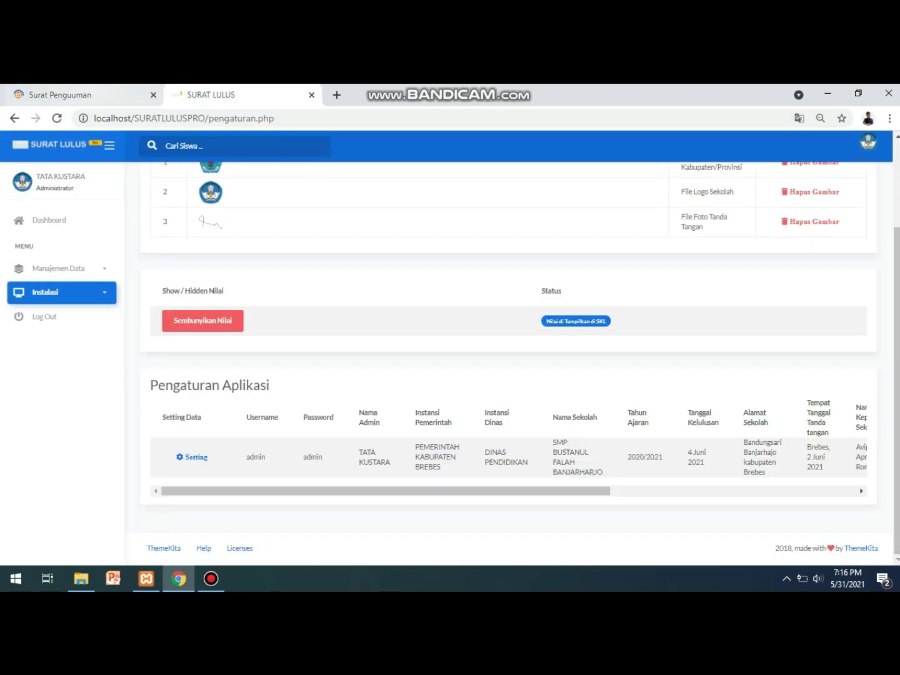
pyautogui.hotkey('ctrl', 'Tab')
pyautogui.hotkey('ctrl', 'Tab')
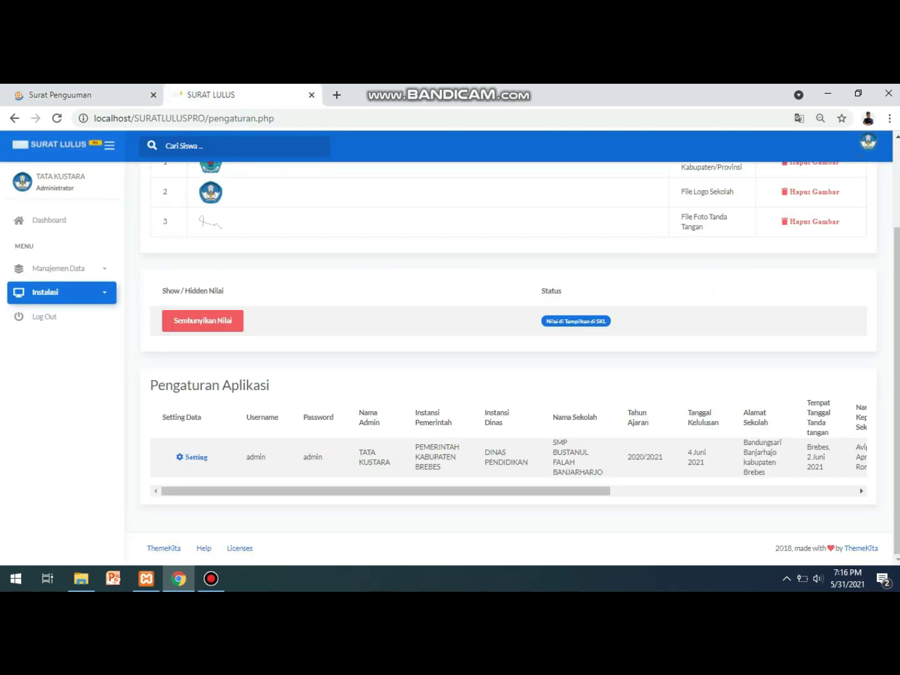
pyautogui.hotkey('ctrl', 'Tab')
pyautogui.press('Escape')
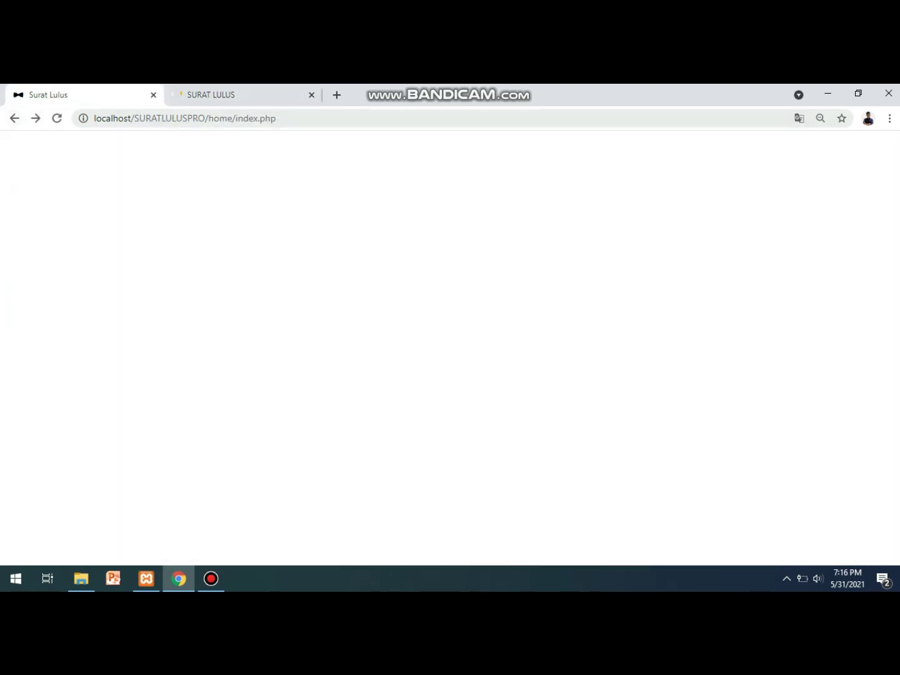
pyautogui.hotkey('ctrl', 'Tab')
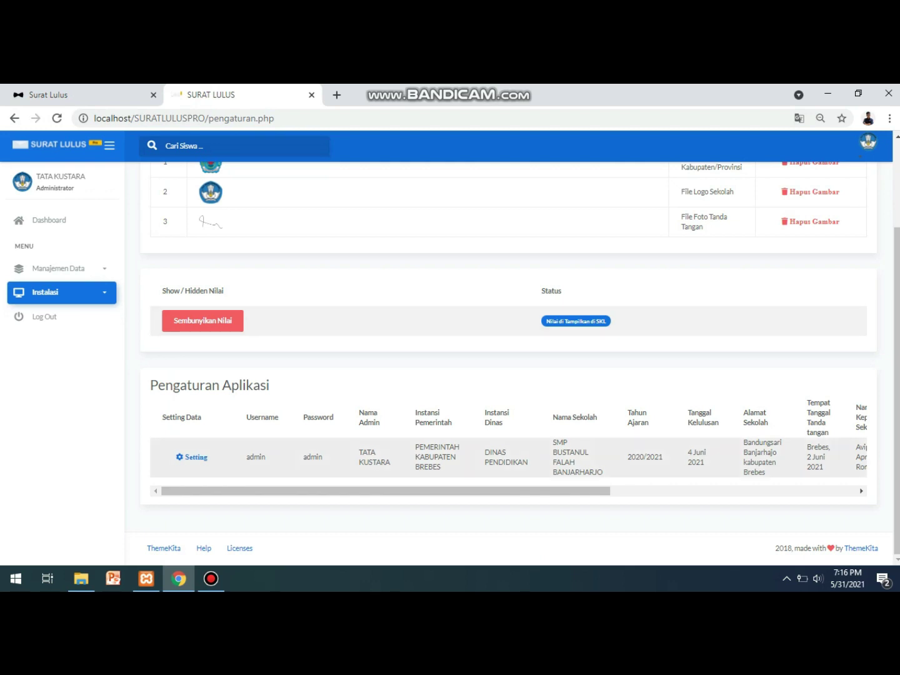
# Reload the announcement page, then go to the Pengaturan Aplikasi Setting form.
pyautogui.hotkey('ctrl', 'Tab')
pyautogui.hotkey('ctrl', 'l')
pyautogui.press('Return')
pyautogui.hotkey('ctrl', 'Tab')
pyautogui.click(193, 457)
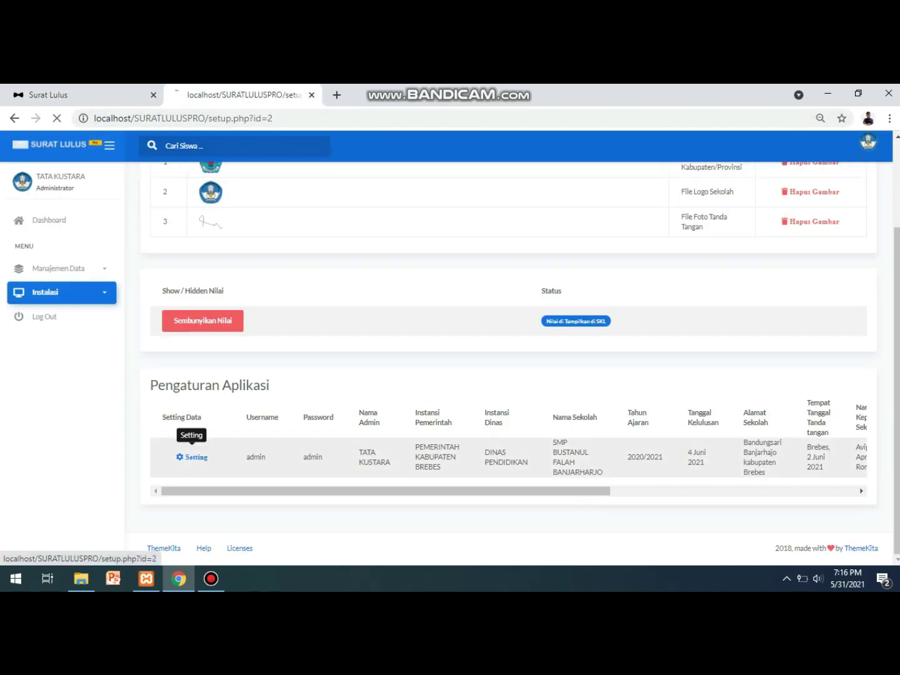
# Trim Nama Admin to TATA, replace BREBES with TEGA, and rename the school SMP TEGAL.
pyautogui.doubleClick(185, 257)
pyautogui.click(205, 270)
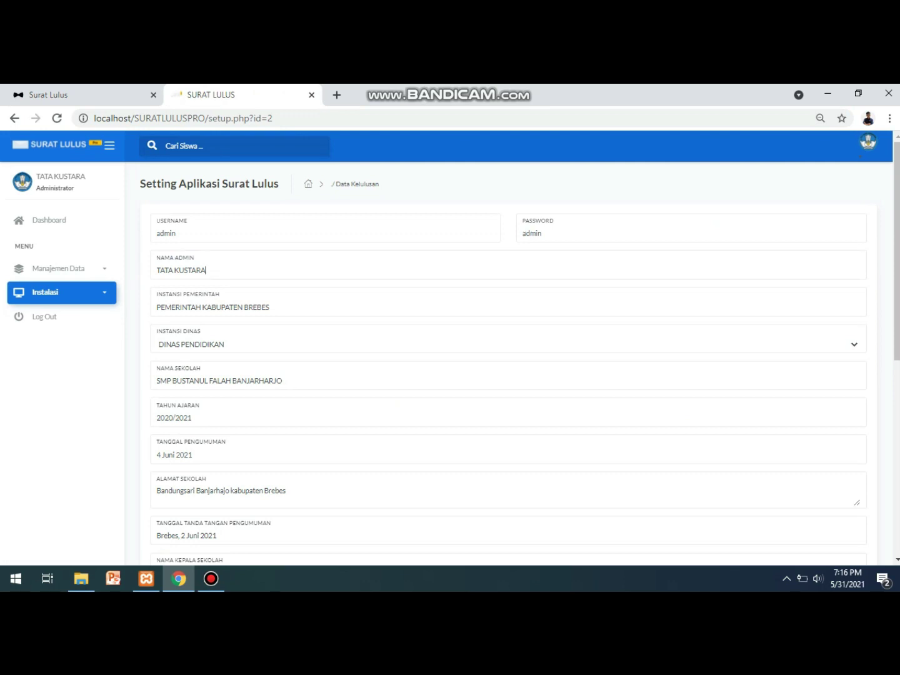
pyautogui.press('BackSpace')
pyautogui.press('BackSpace')
pyautogui.press('BackSpace')
pyautogui.press('BackSpace')
pyautogui.press('BackSpace')
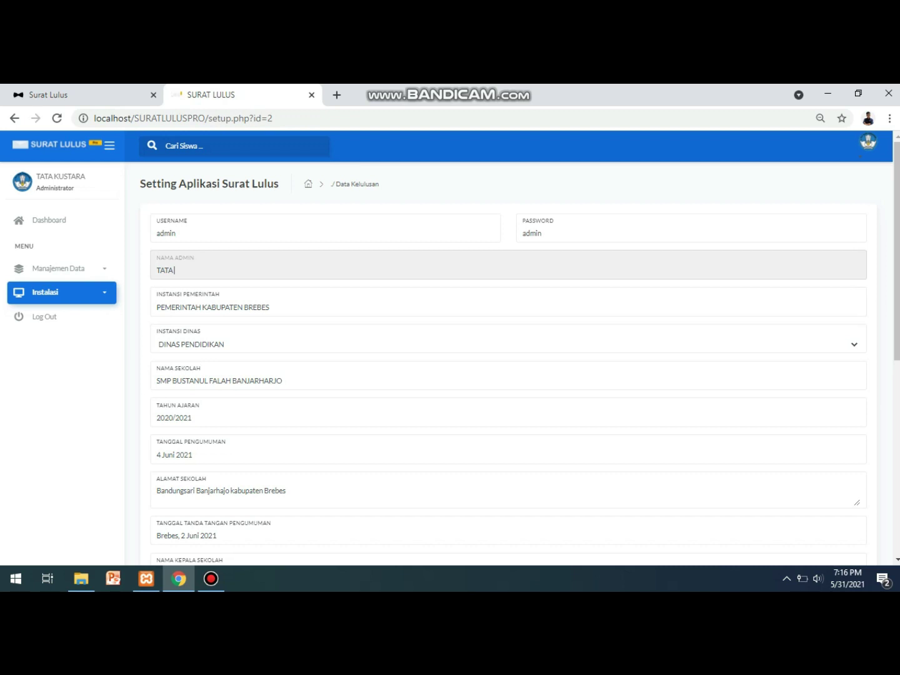
pyautogui.doubleClick(246, 307)
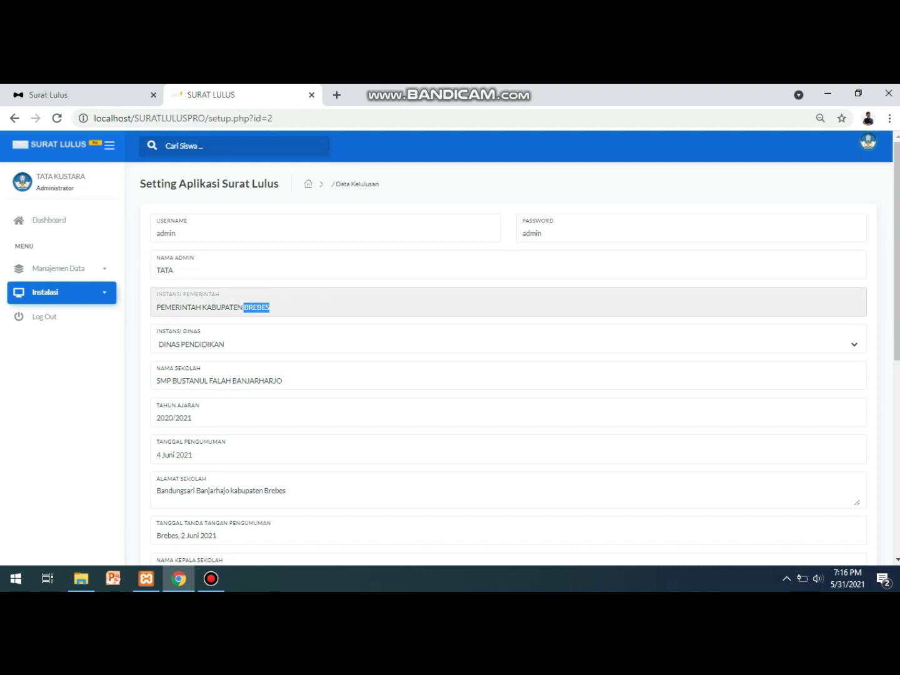
pyautogui.write('TEGAL')
pyautogui.moveTo(172, 381); pyautogui.dragTo(283, 381)
pyautogui.write('TEGAL')
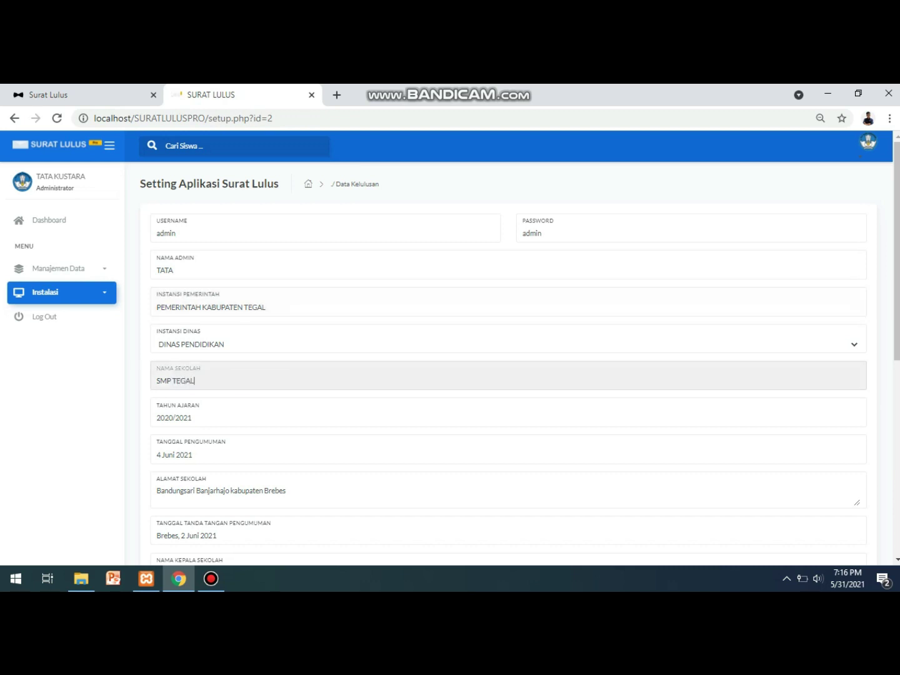
# Keep DINAS PENDIDIKAN as the Instansi Dinas choice.
pyautogui.hotkey('shift', 'Tab')
pyautogui.hotkey('alt', 'Down')
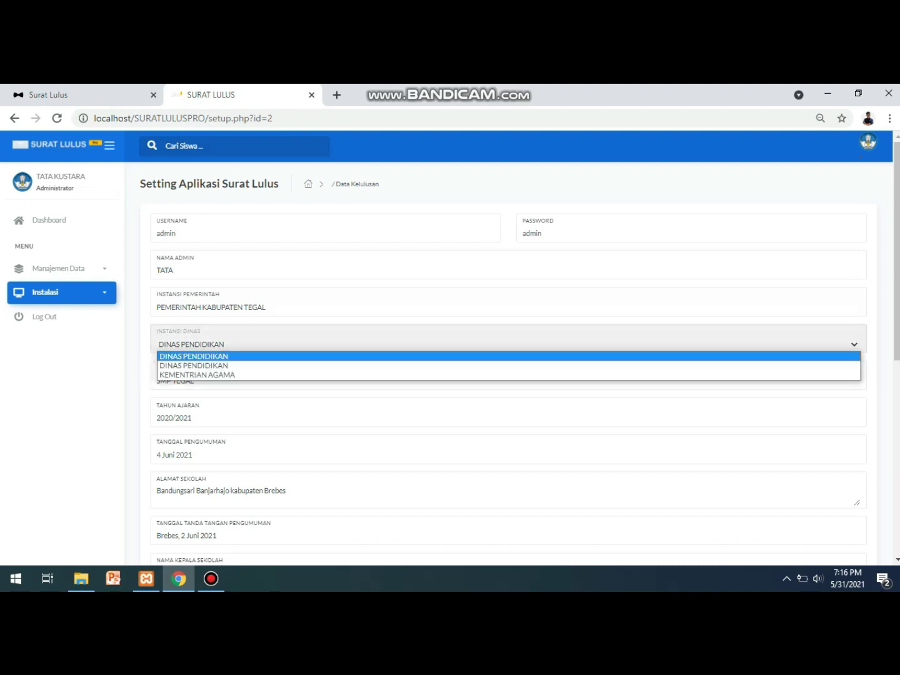
pyautogui.press('Down')
pyautogui.press('Down')
pyautogui.press('Up')
pyautogui.press('Up')
pyautogui.press('Down')
pyautogui.press('Down')
pyautogui.press('Up')
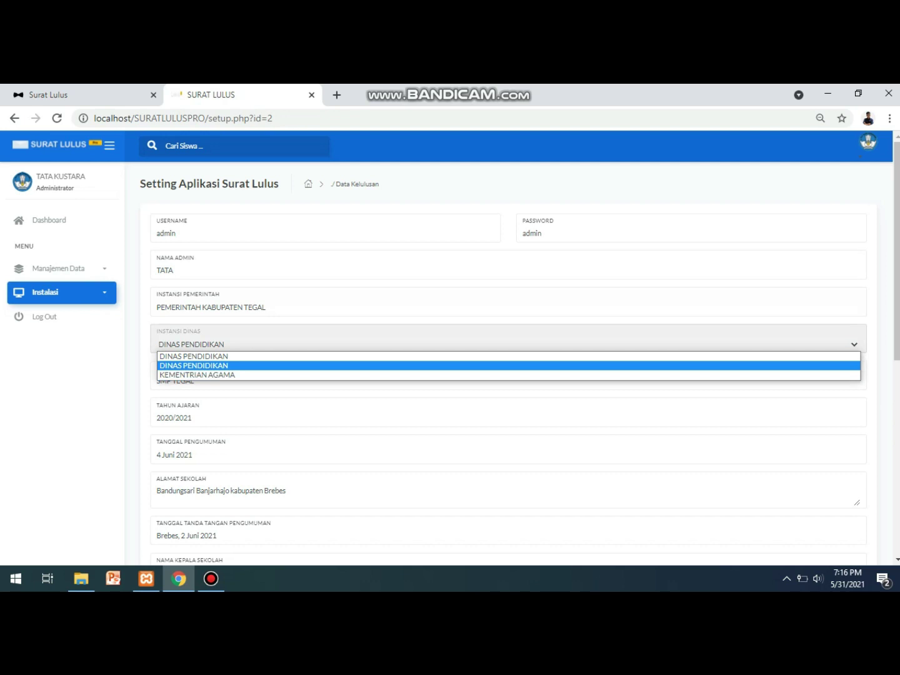
pyautogui.press('Return')
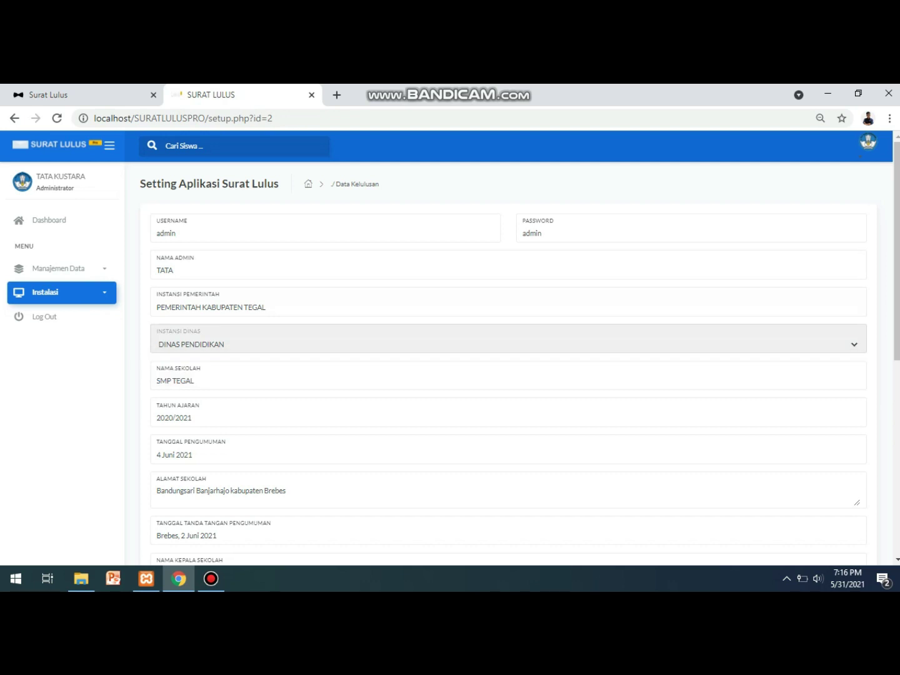
# Review the Tanggal Pengumuman, school address and Call Center Admin fields.
pyautogui.scroll(-2, 509, 364)
pyautogui.click(194, 346)
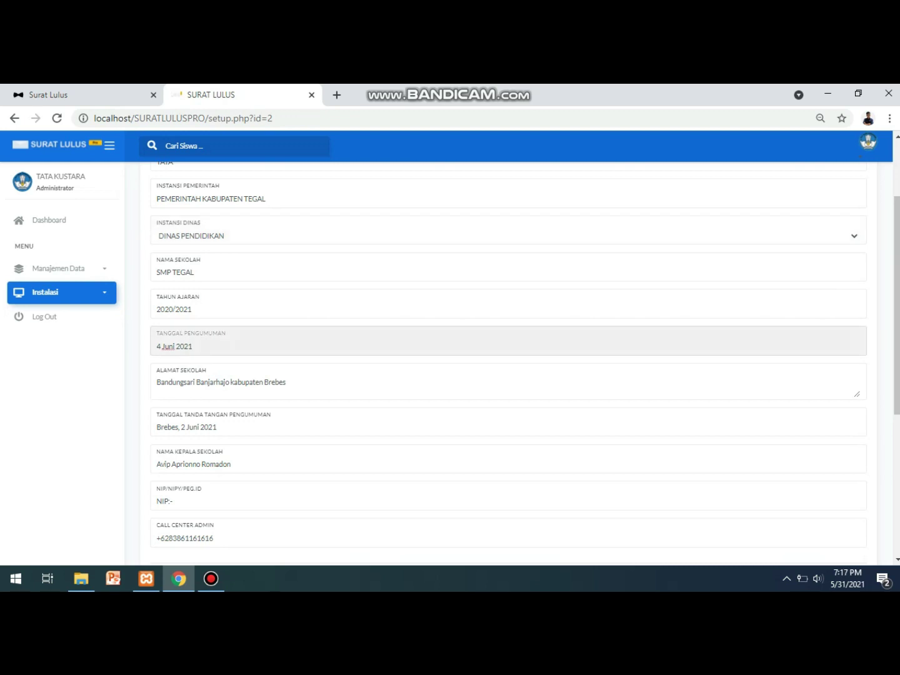
pyautogui.scroll(-1, 509, 364)
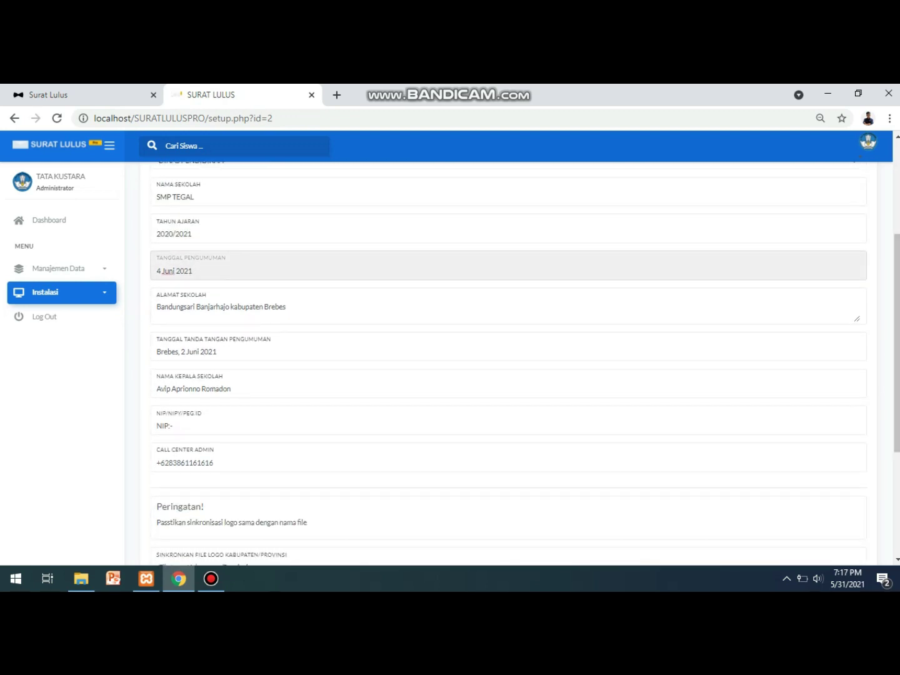
pyautogui.click(286, 307)
pyautogui.scroll(-1, 508, 363)
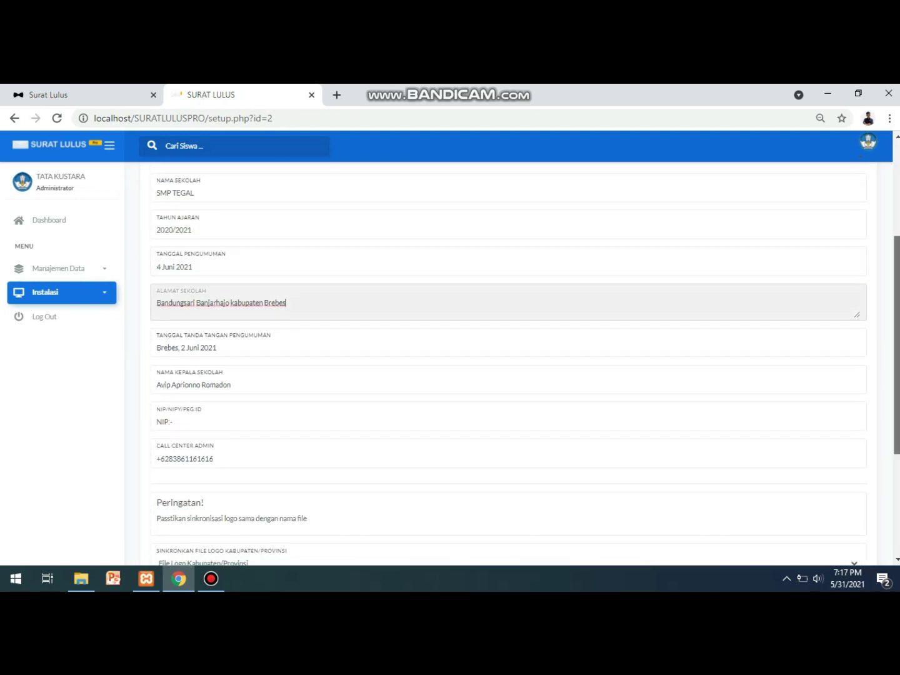
pyautogui.scroll(-1, 508, 363)
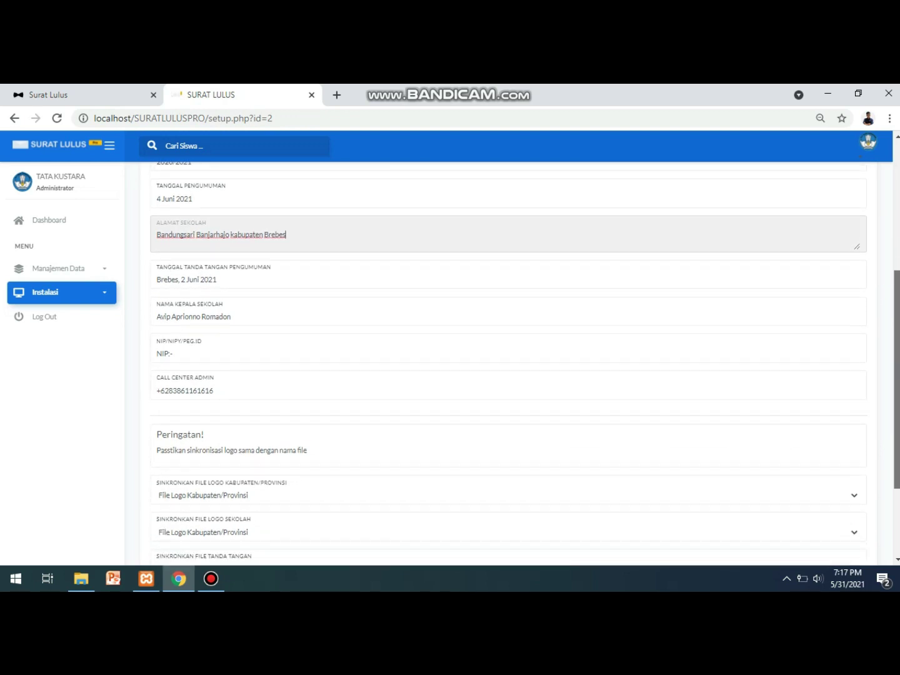
pyautogui.scroll(-1, 509, 363)
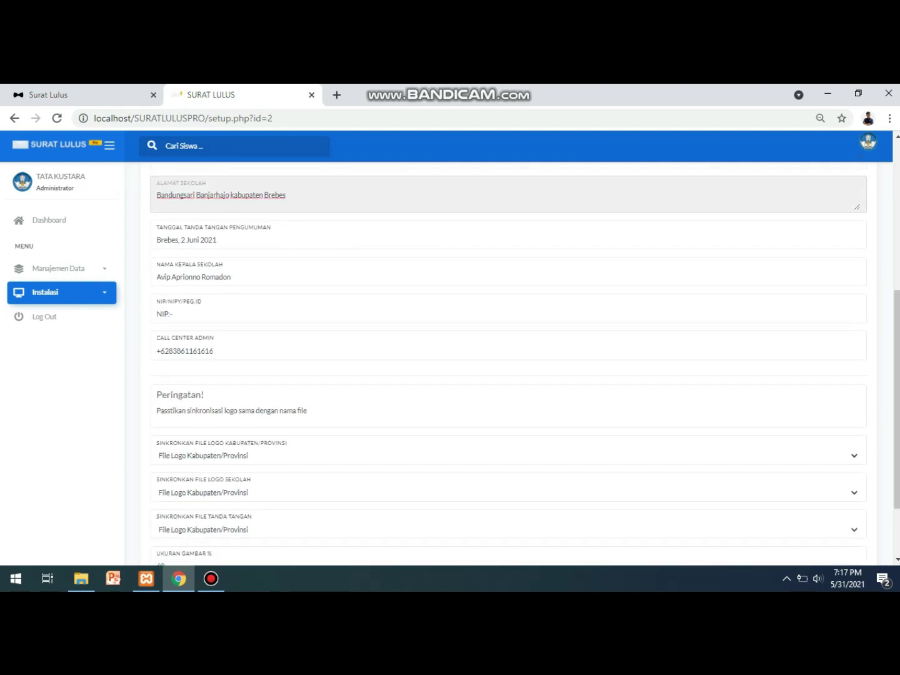
pyautogui.click(214, 351)
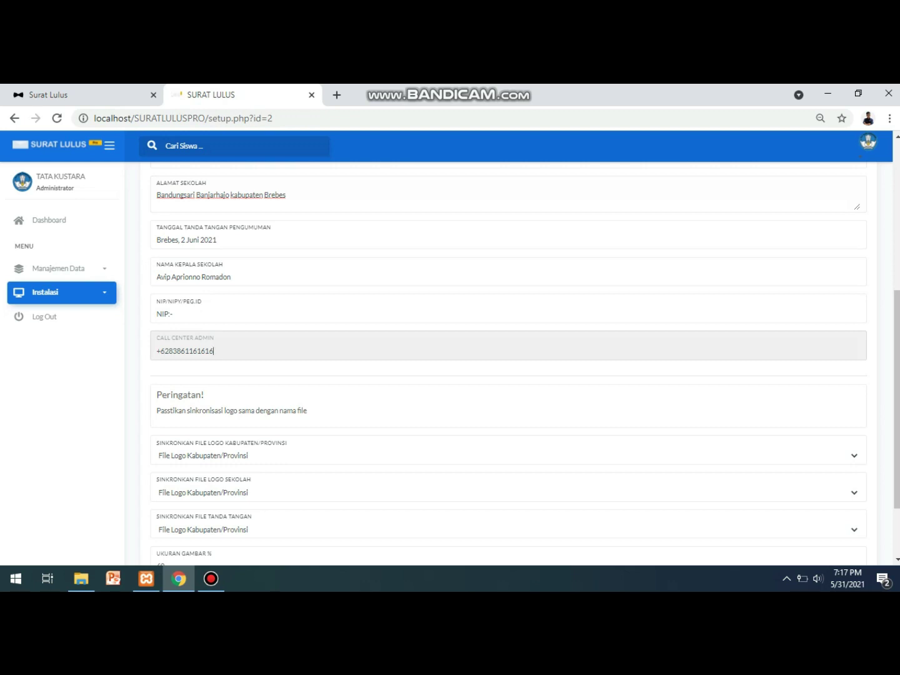
pyautogui.scroll(-3, 508, 363)
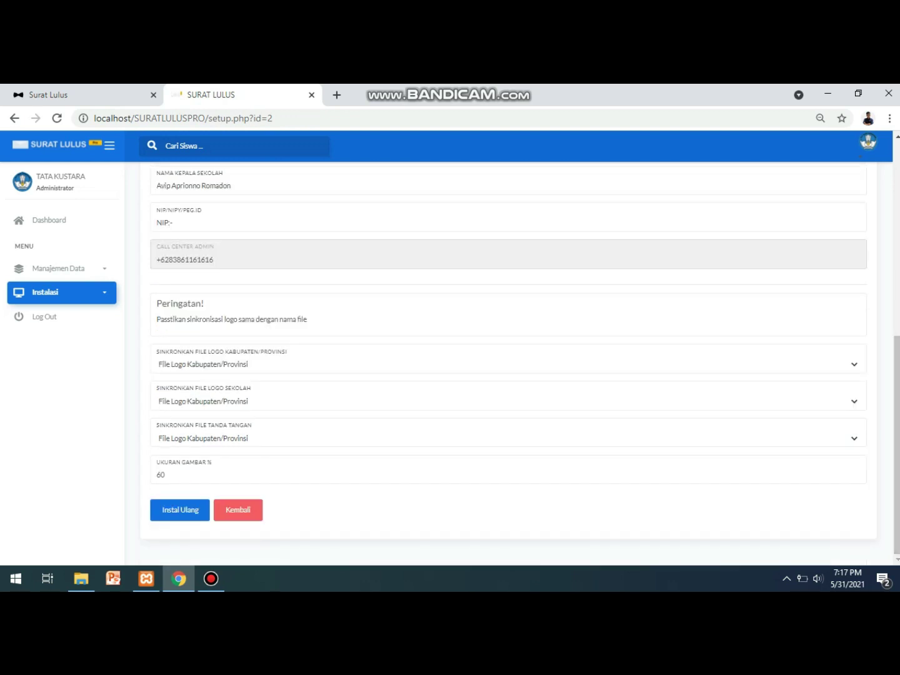
# Leave the district logo file unchanged and set the school logo to File Logo Sekolah.
pyautogui.click(501, 363)
pyautogui.click(200, 384)
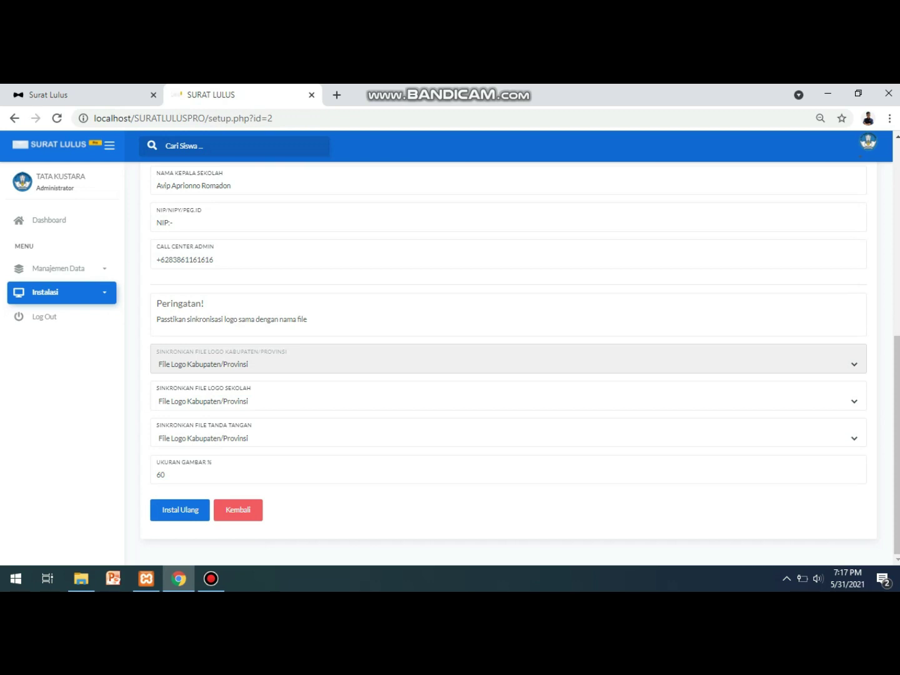
pyautogui.hotkey('alt', 'Down')
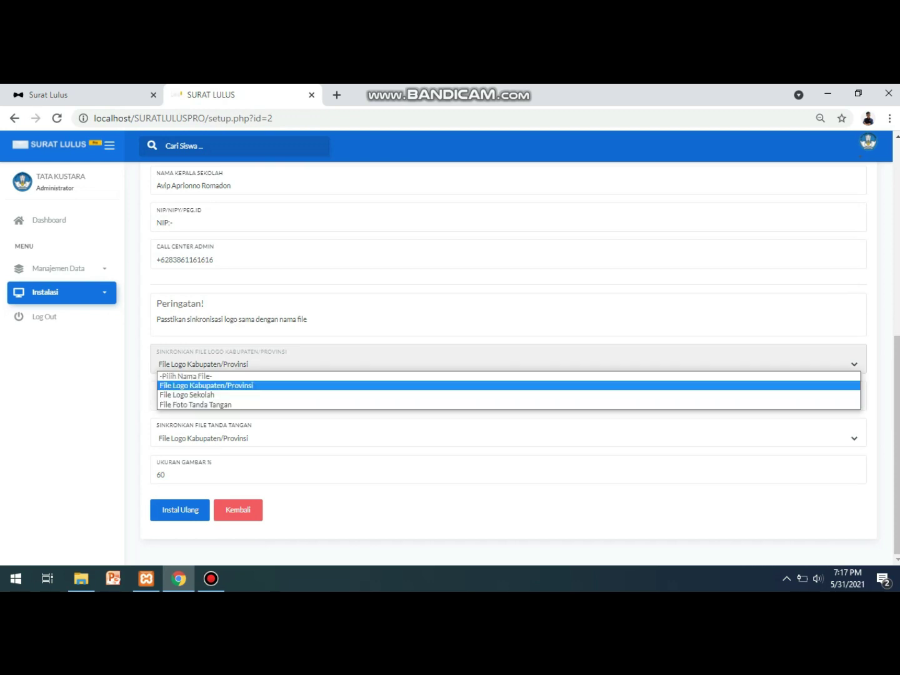
pyautogui.press('Escape')
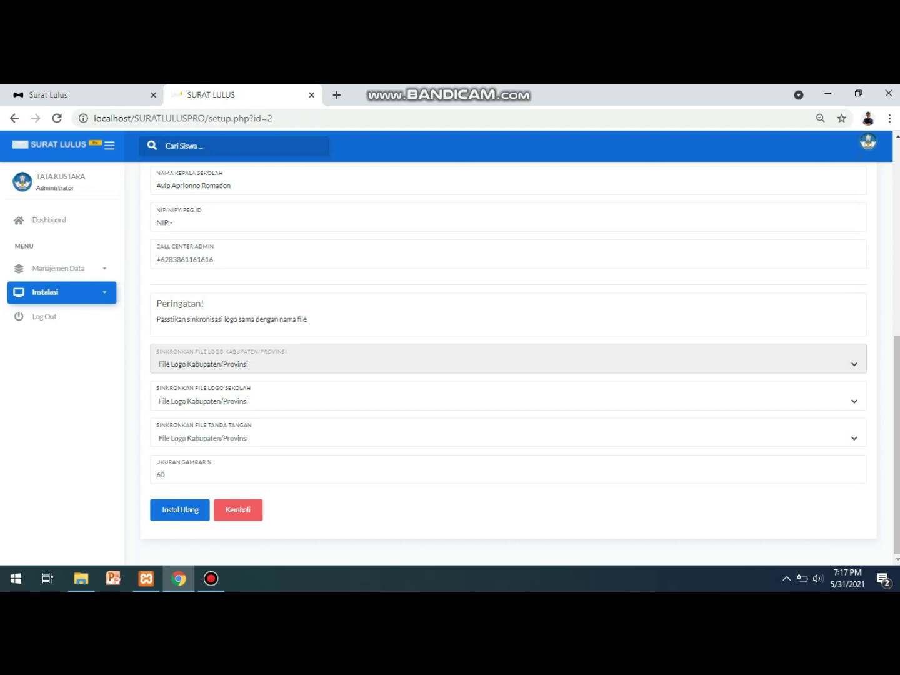
pyautogui.press('Tab')
pyautogui.hotkey('alt', 'Down')
pyautogui.press('Down')
pyautogui.press('Return')
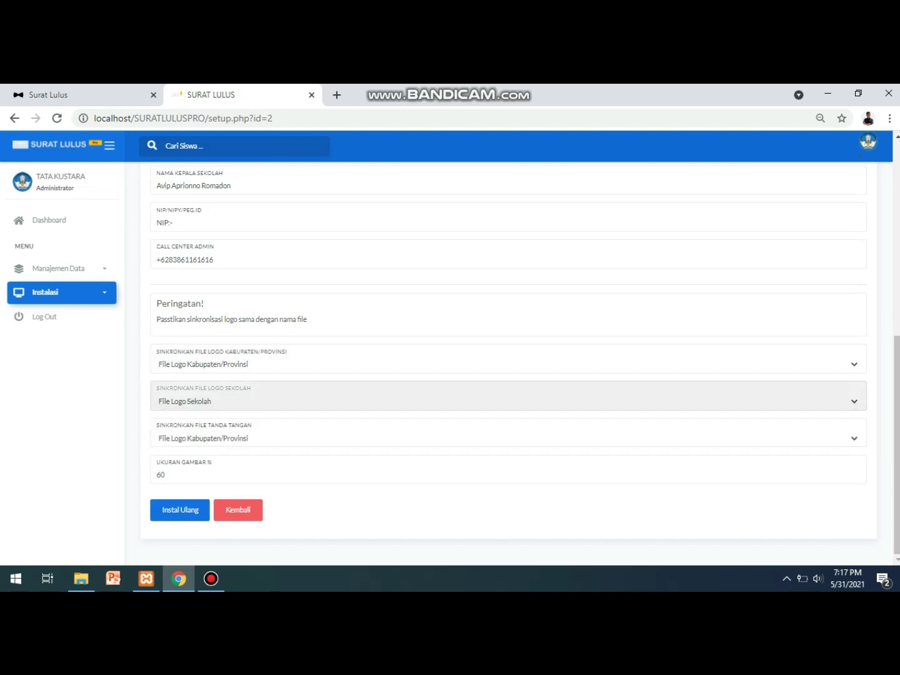
# Set the signature to File Foto Tanda Tangan and save with Instal Ulang.
pyautogui.press('Tab')
pyautogui.hotkey('alt', 'Down')
pyautogui.press('Down')
pyautogui.press('Down')
pyautogui.press('Return')
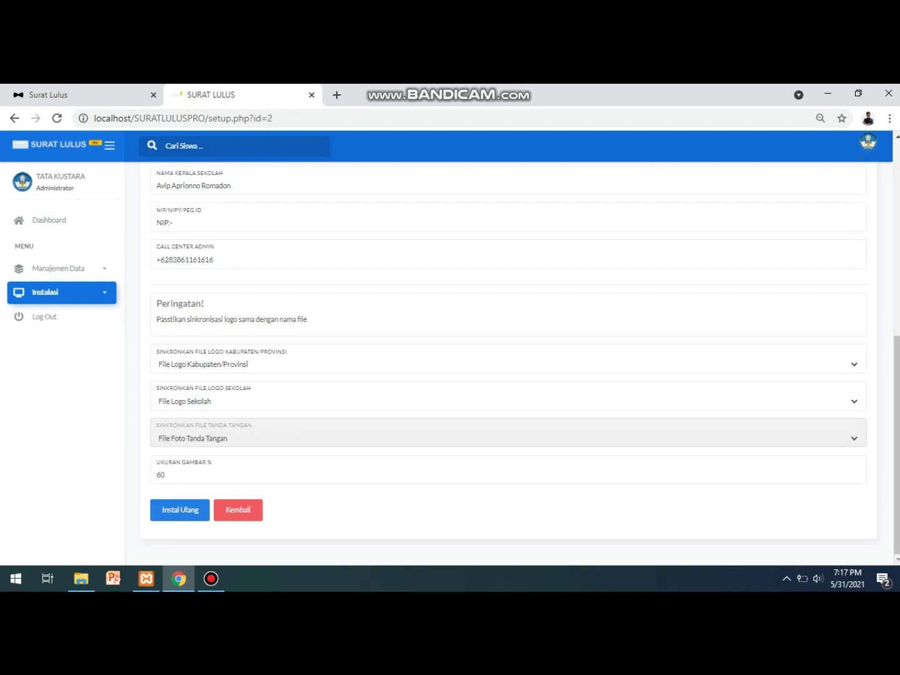
pyautogui.click(180, 510)
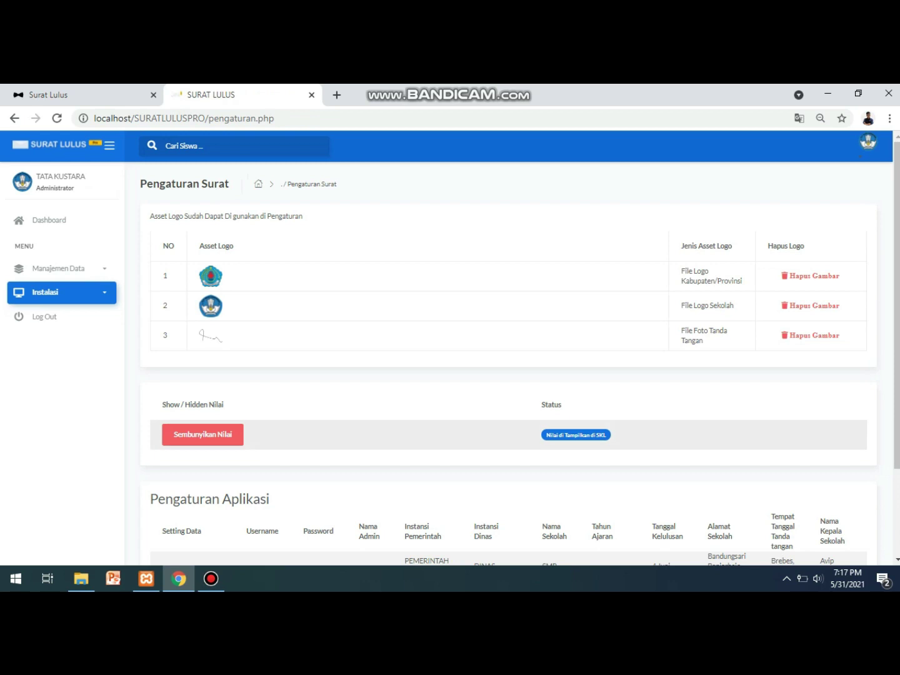
# Reload the public announcement page so its header reads SMP TEGAL, then return to the admin tab.
pyautogui.scroll(-2, 508, 354)
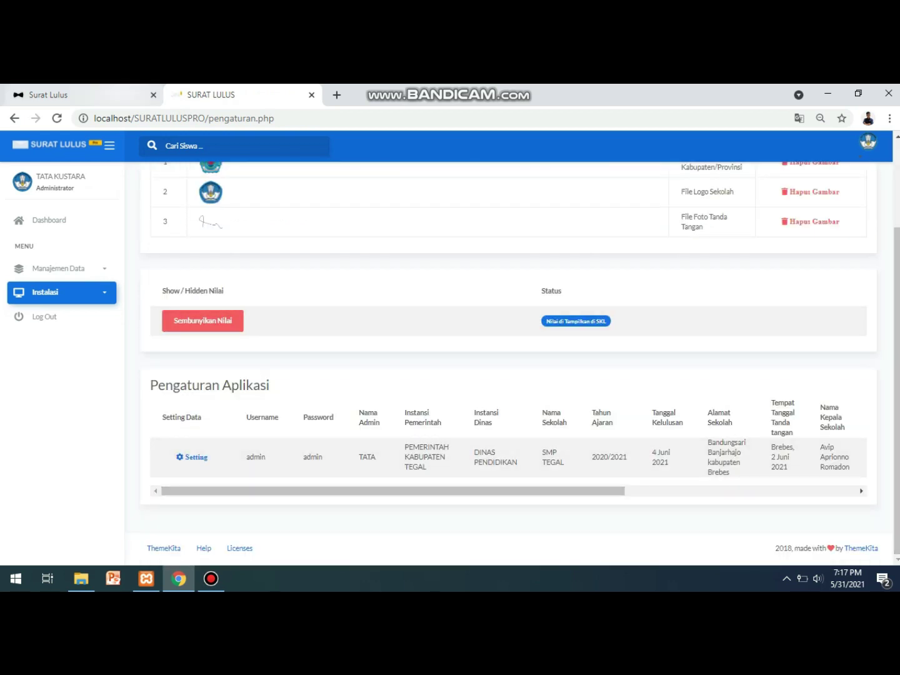
pyautogui.click(81, 93)
pyautogui.scroll(5, 451, 348)
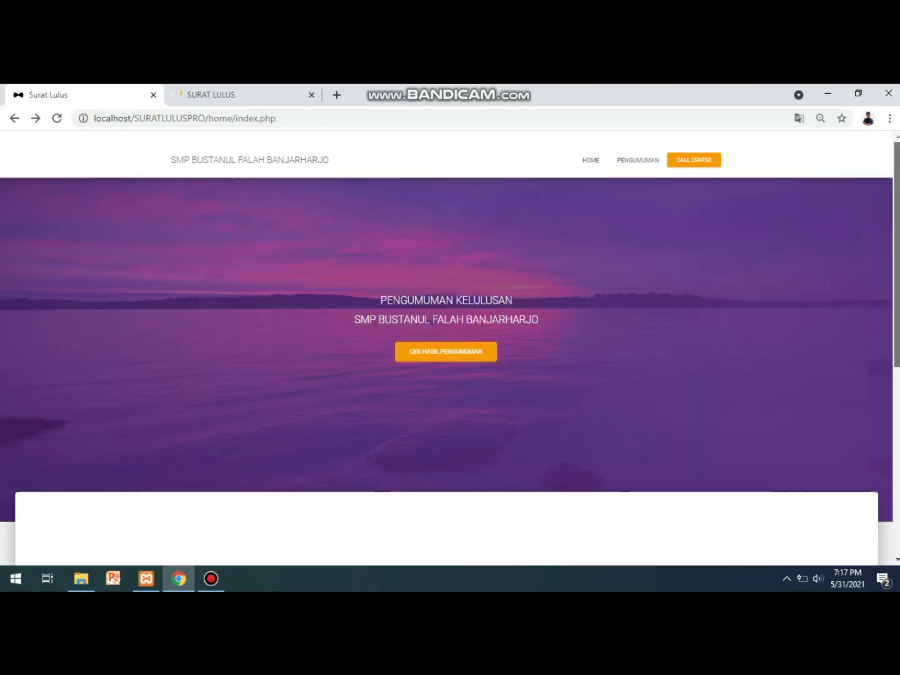
pyautogui.press('F5')
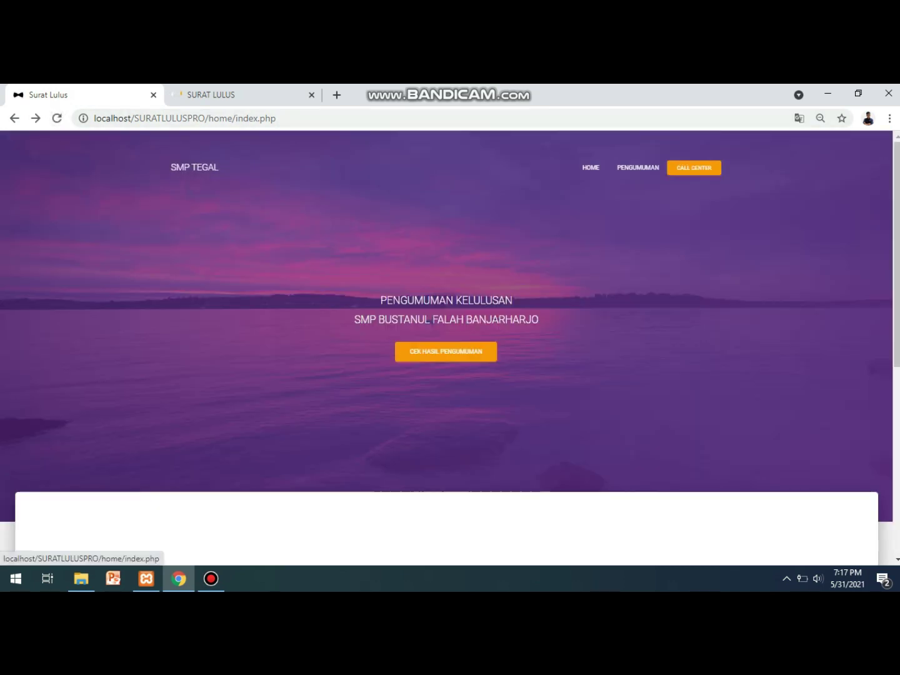
pyautogui.hotkey('ctrl', 'Tab')
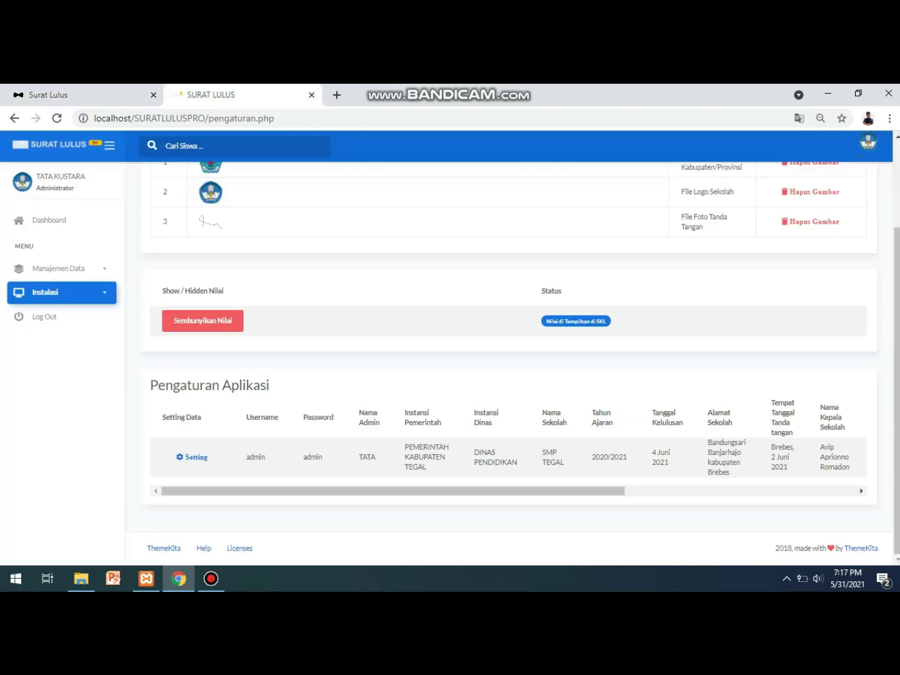
pyautogui.click(51, 292)
# Deactivate the graduation search engine with Non Aktifkan on the Search Engine settings page.
pyautogui.click(53, 341)
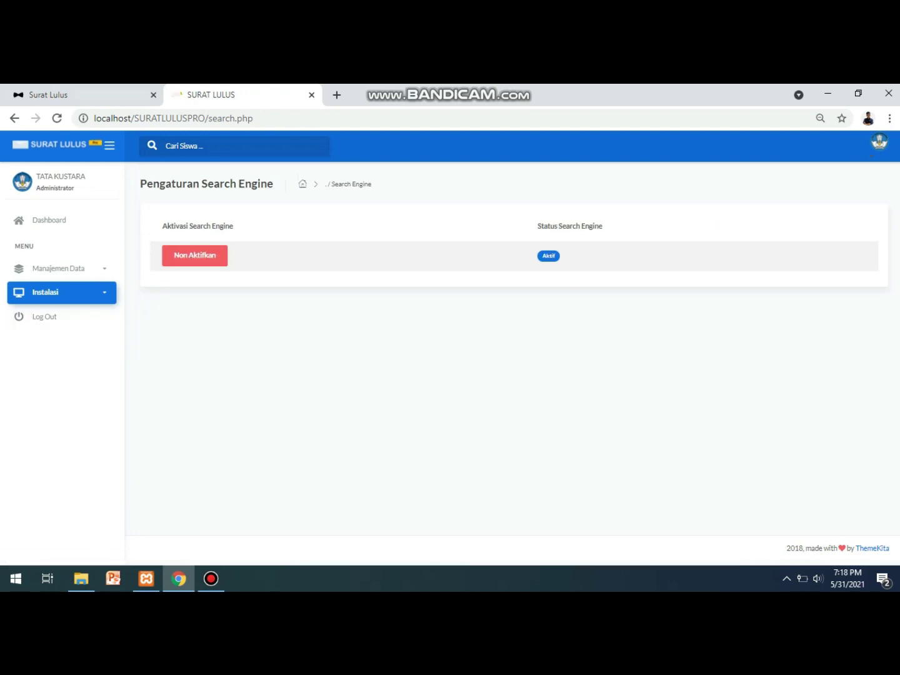
pyautogui.hotkey('ctrl', 'shift', 'Tab')
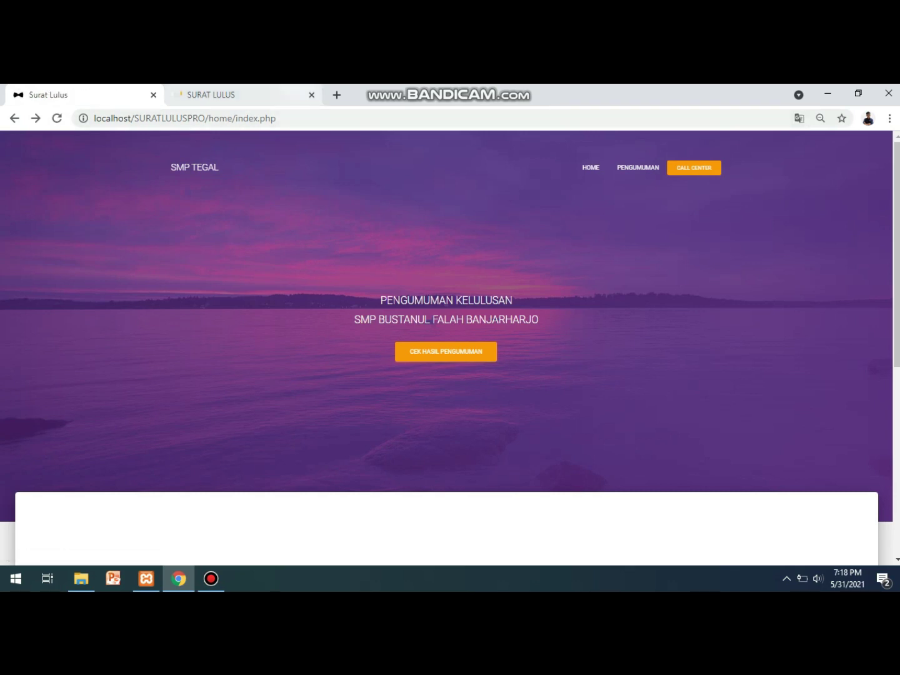
pyautogui.click(213, 94)
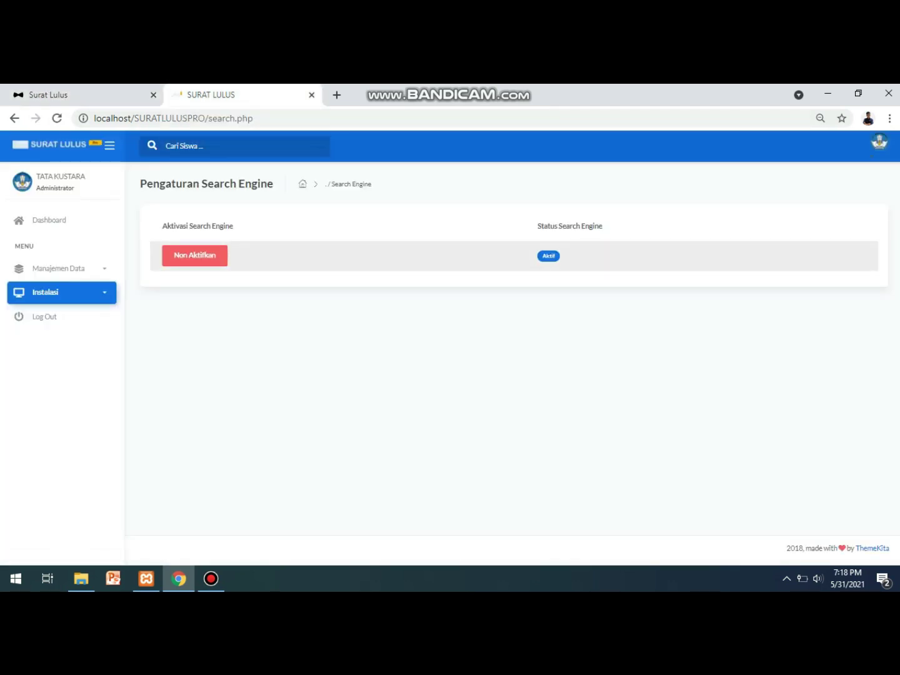
pyautogui.click(194, 255)
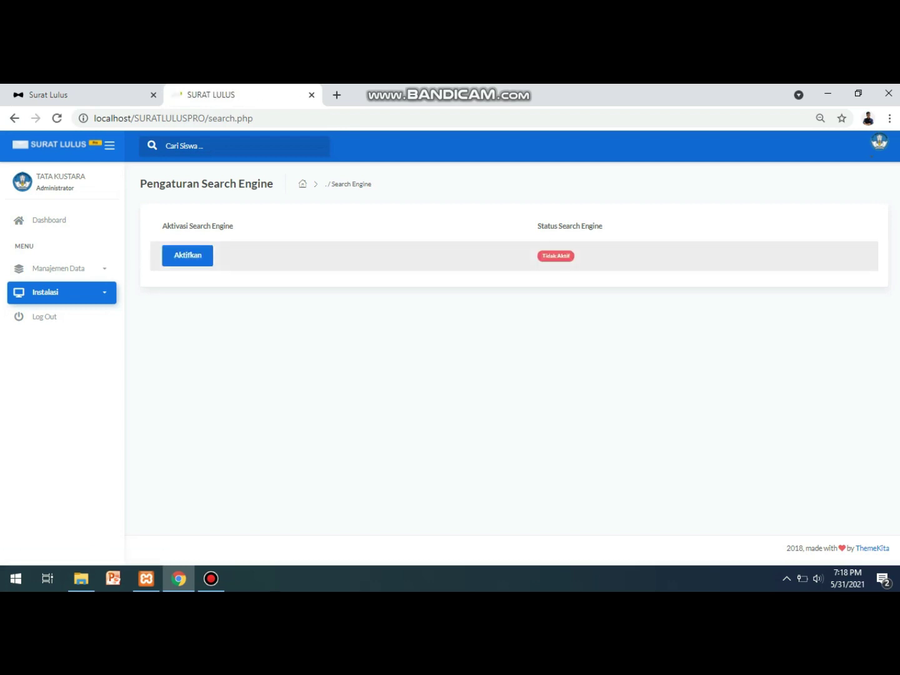
# Reload the public page and bring its result search form into view.
pyautogui.hotkey('ctrl', 'shift', 'Tab')
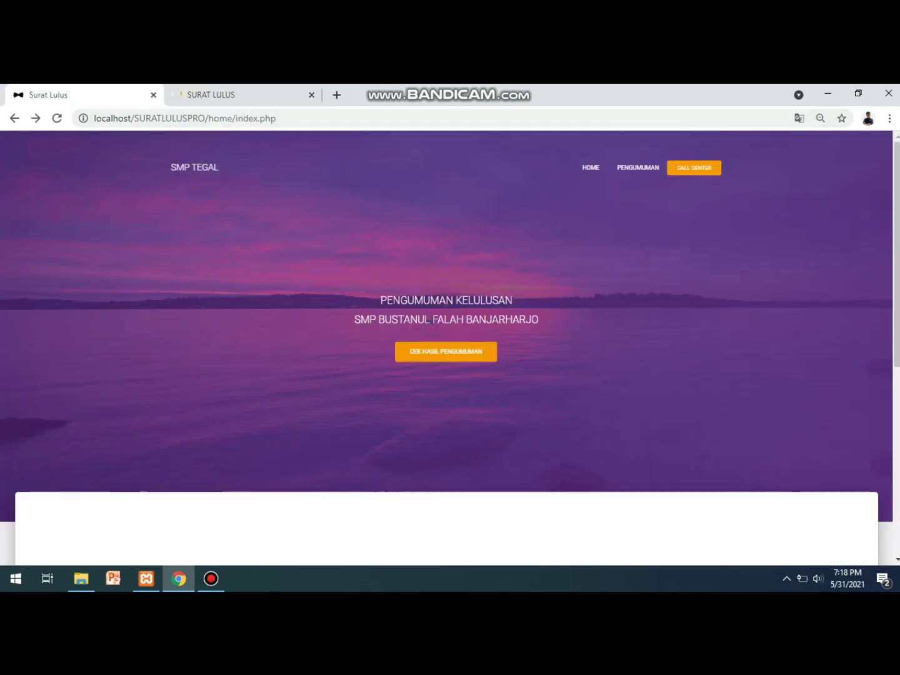
pyautogui.scroll(-2, 446, 352)
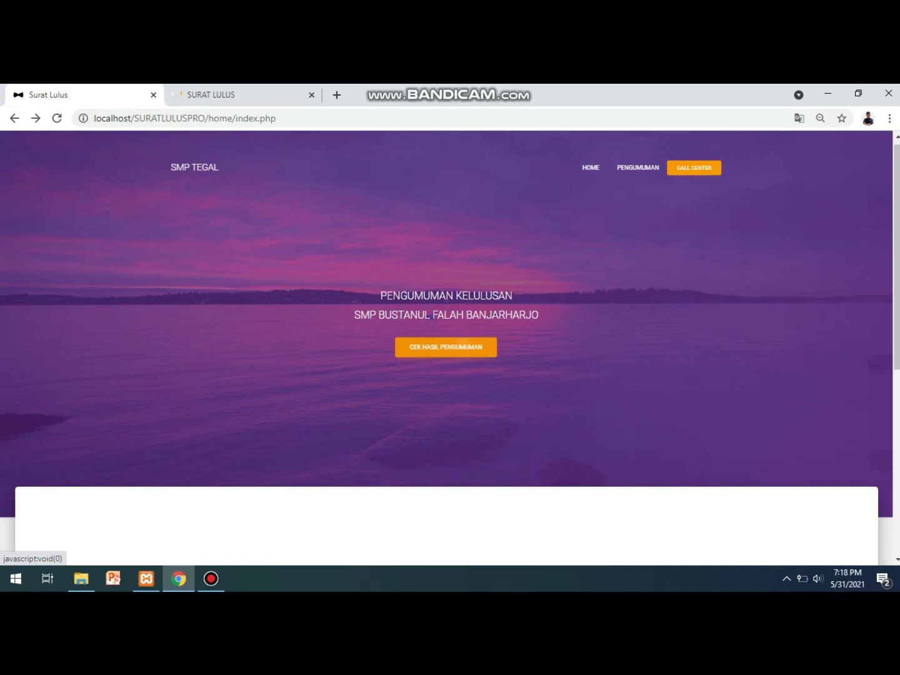
pyautogui.scroll(-3, 446, 309)
pyautogui.click(447, 309)
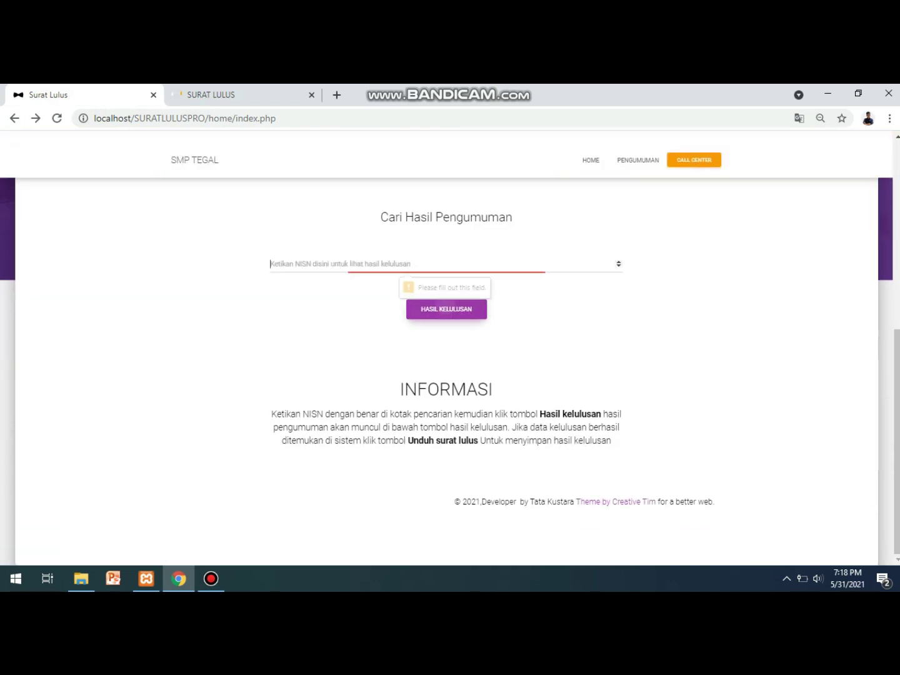
pyautogui.press('F5')
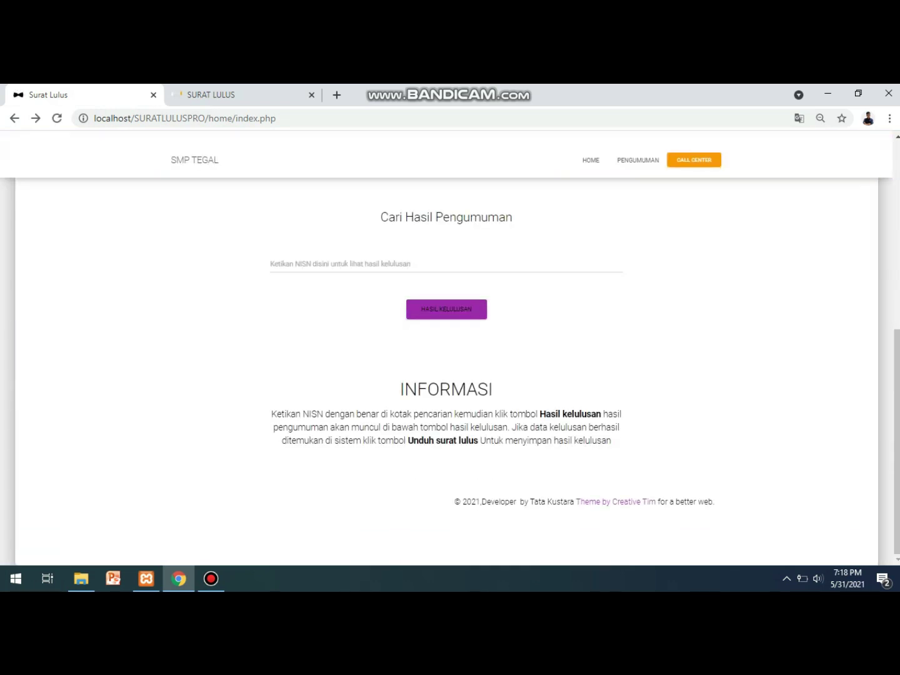
pyautogui.press('F5')
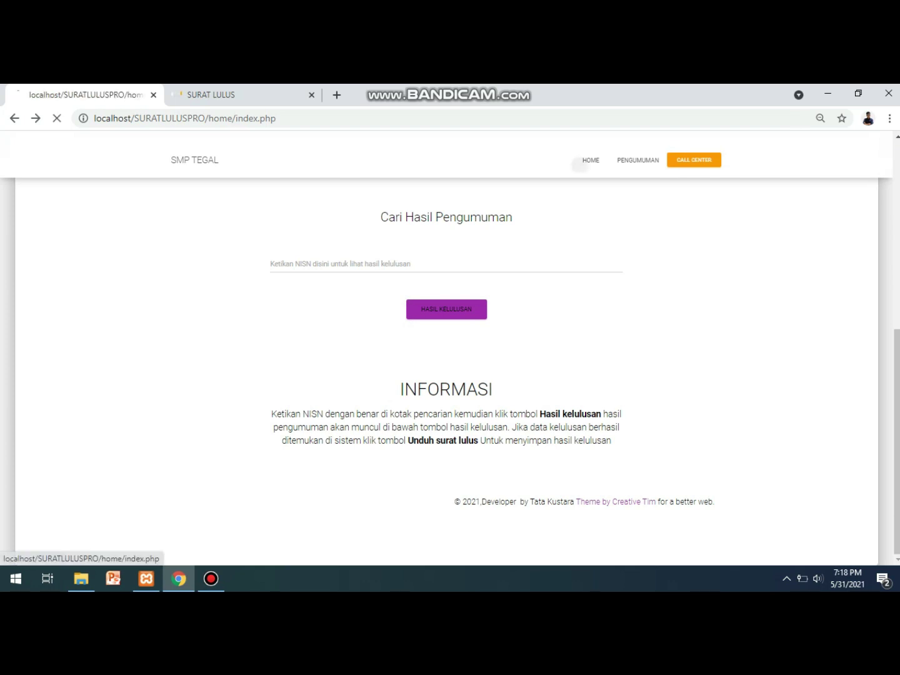
pyautogui.click(446, 352)
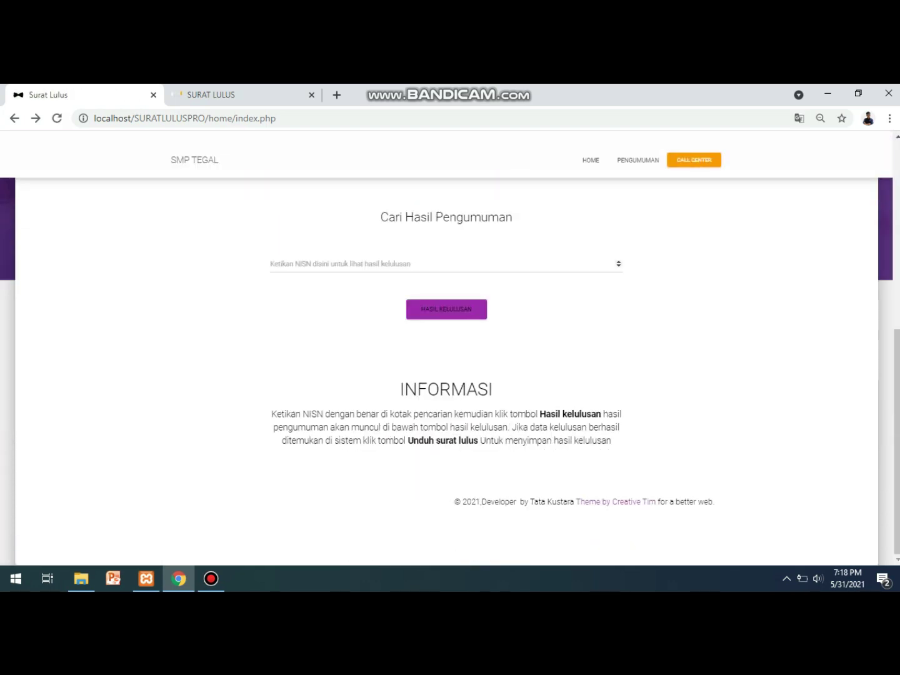
pyautogui.click(374, 263)
pyautogui.write('87398275892')
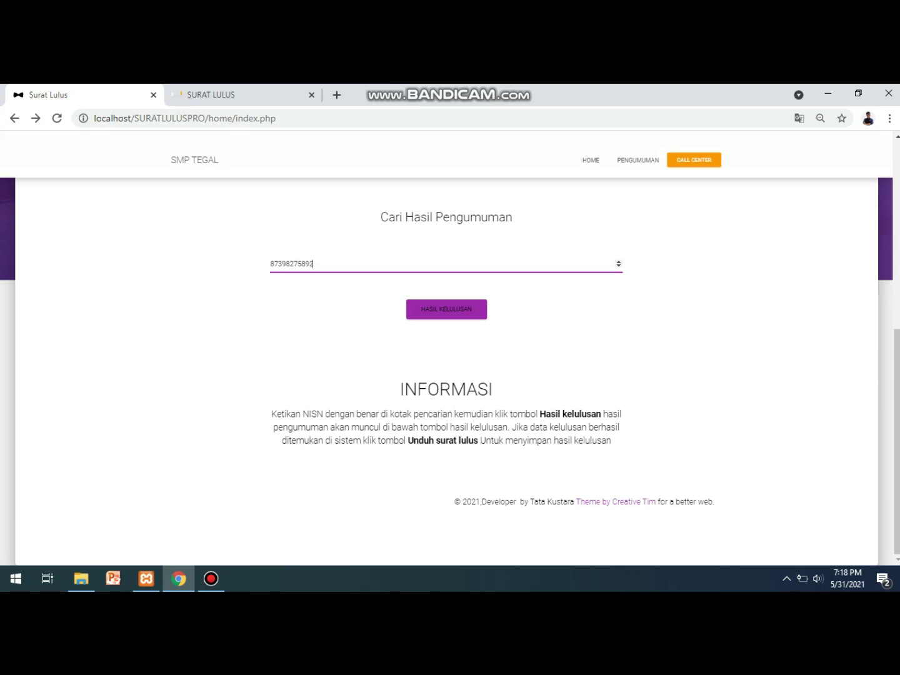
pyautogui.press('Return')
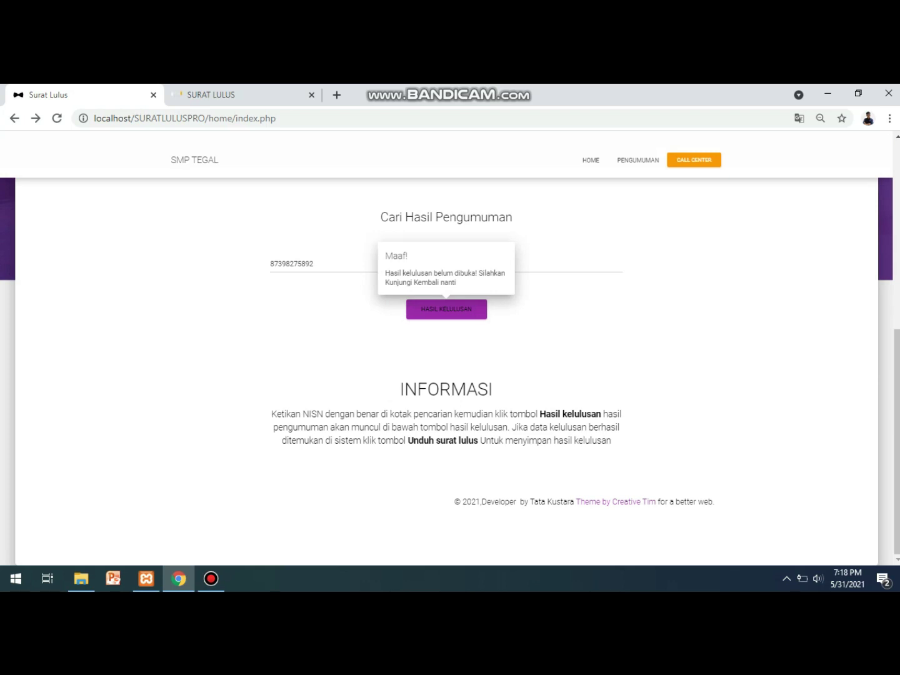
pyautogui.press('Return')
pyautogui.press('Return')
pyautogui.press('Return')
pyautogui.press('Return')
pyautogui.press('Return')
pyautogui.rightClick(454, 312)
pyautogui.press('Escape')
pyautogui.press('Return')
pyautogui.hotkey('shift', 'Tab')
pyautogui.hotkey('ctrl', 'a')
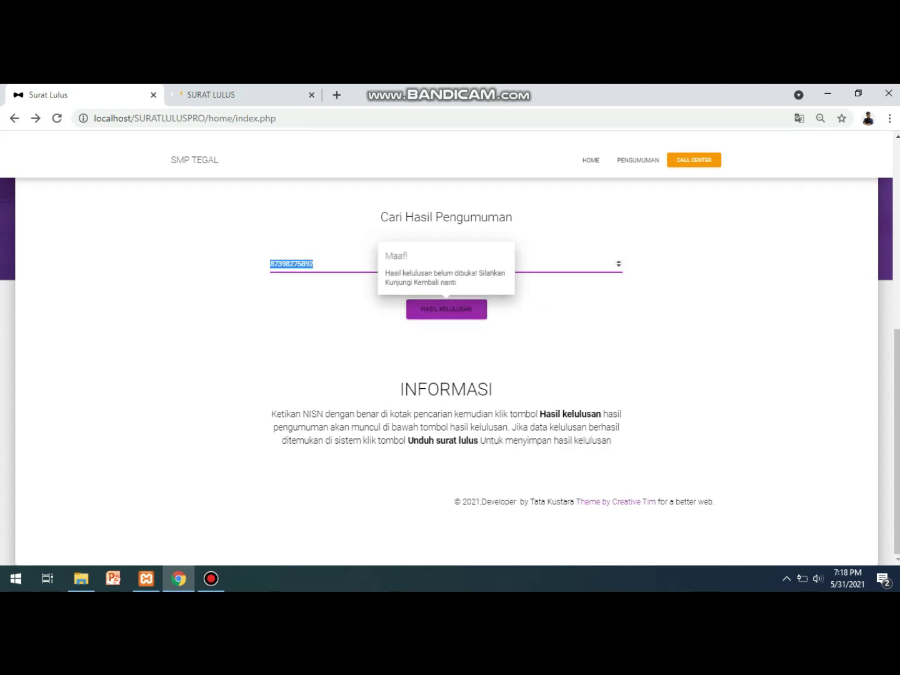
pyautogui.press('Tab')
pyautogui.press('Return')
pyautogui.press('Return')
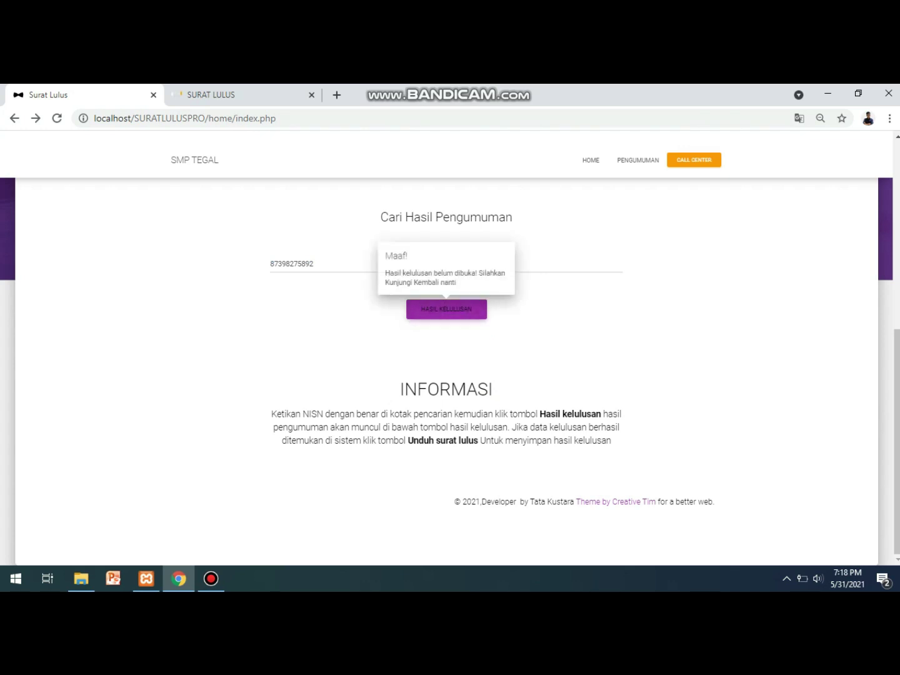
pyautogui.hotkey('ctrl', 'Tab')
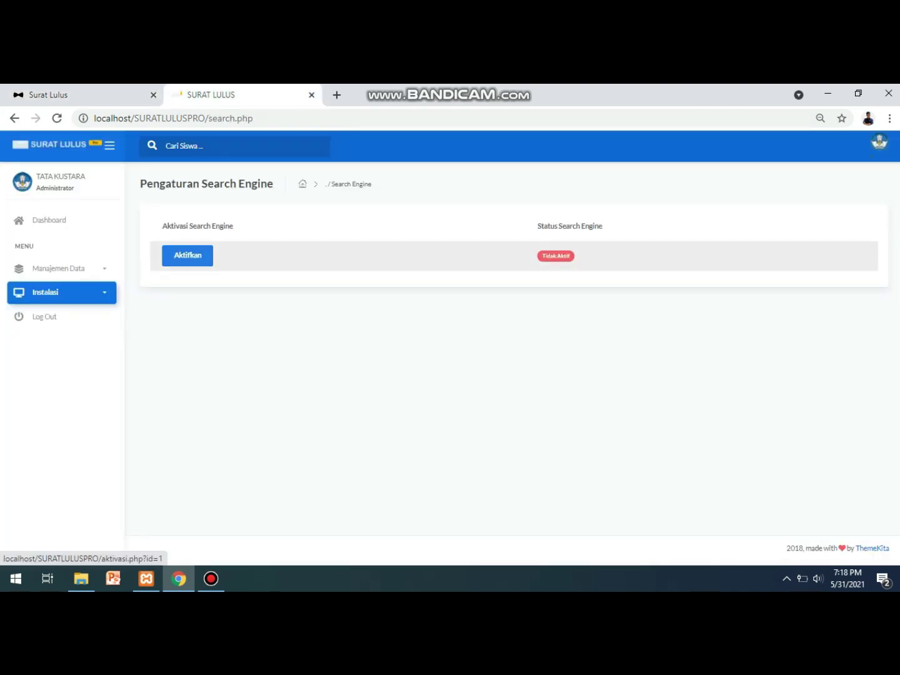
# Reactivate the search engine and test a public lookup with NISN 324235.
pyautogui.click(188, 256)
pyautogui.hotkey('ctrl', 'Tab')
pyautogui.press('F5')
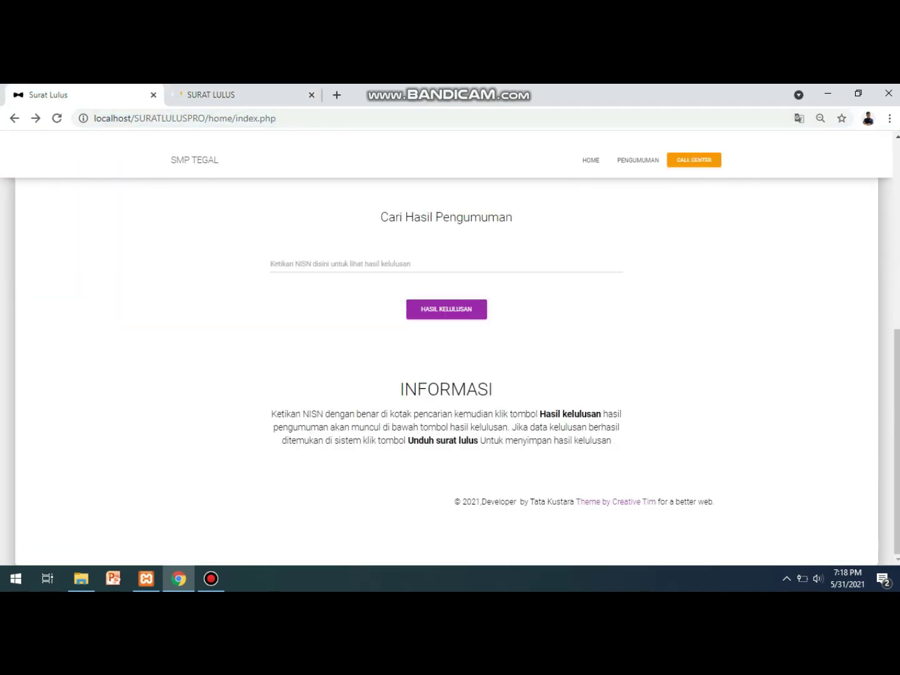
pyautogui.click(375, 263)
pyautogui.write('324235')
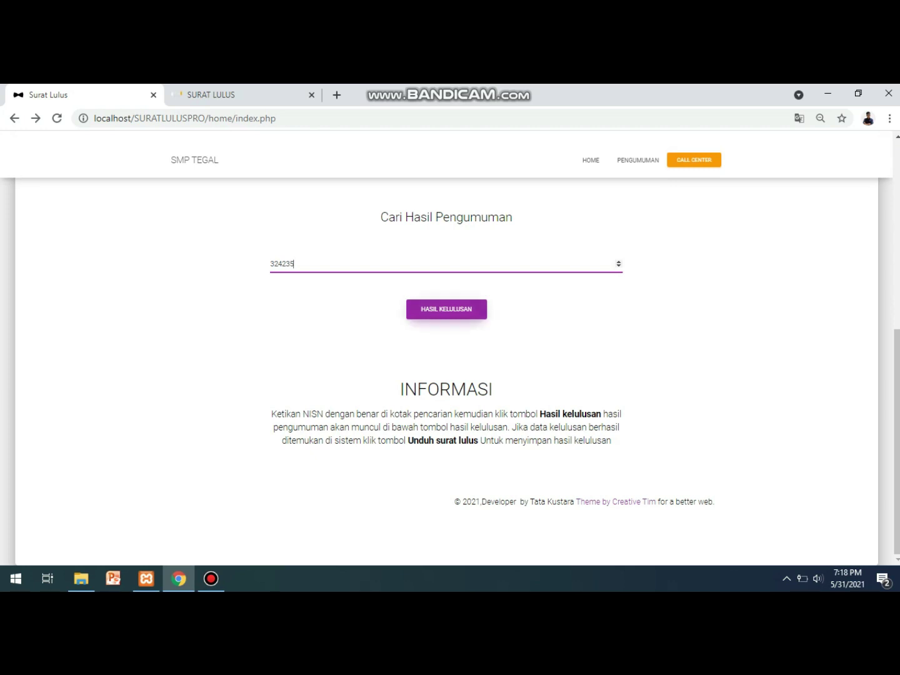
pyautogui.press('Return')
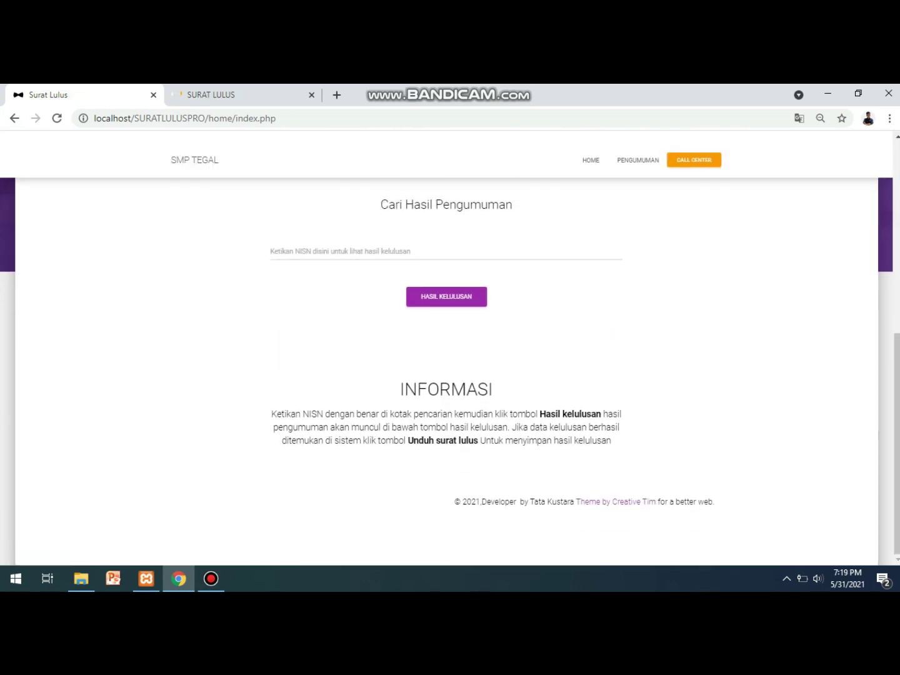
# Open Manajemen Data > Data Kelas, which lists only Kelas 9.
pyautogui.hotkey('ctrl', 'Tab')
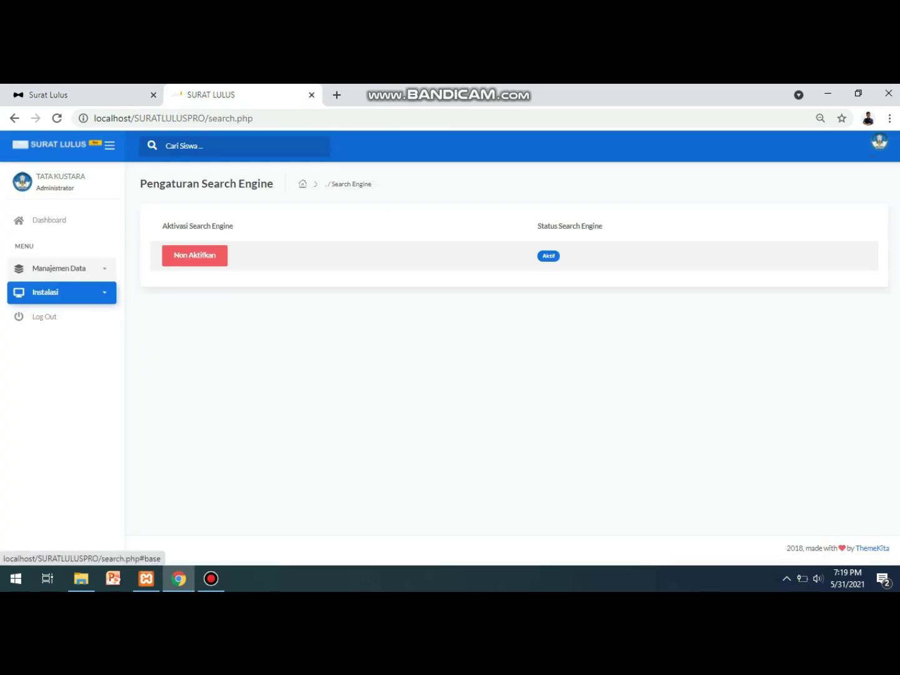
pyautogui.click(59, 269)
pyautogui.click(41, 293)
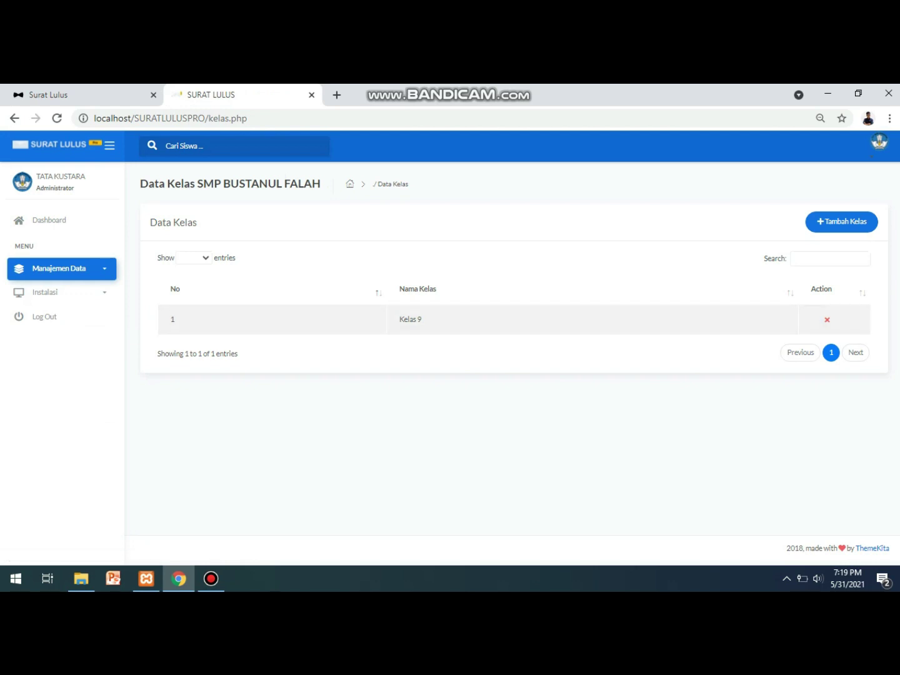
# Dismiss the Tambah Kelas form unsaved and open Data Kelulusan for Tahun Ajaran 2020/2021.
pyautogui.click(841, 222)
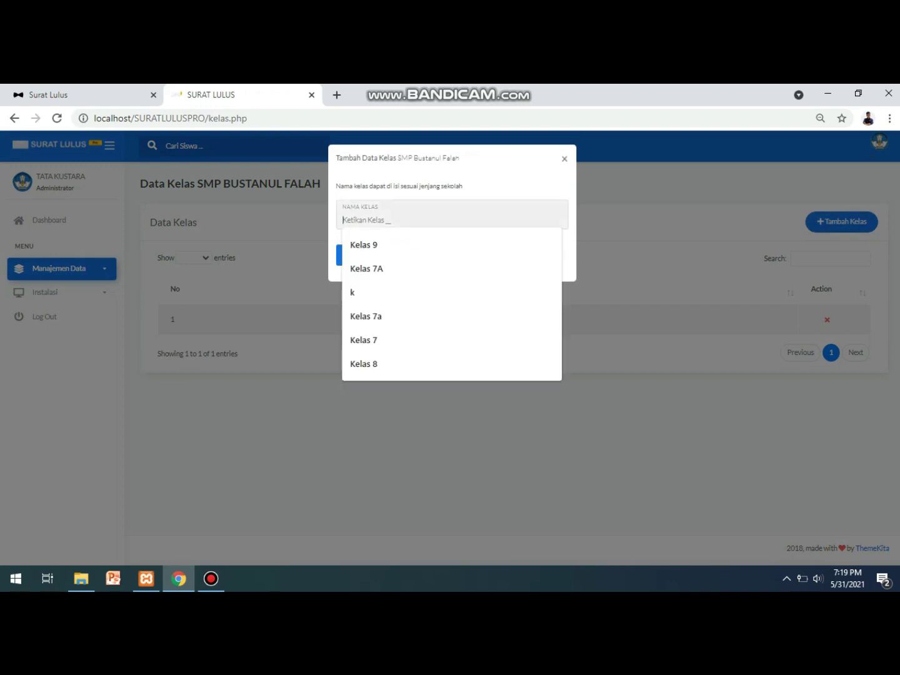
pyautogui.press('Escape')
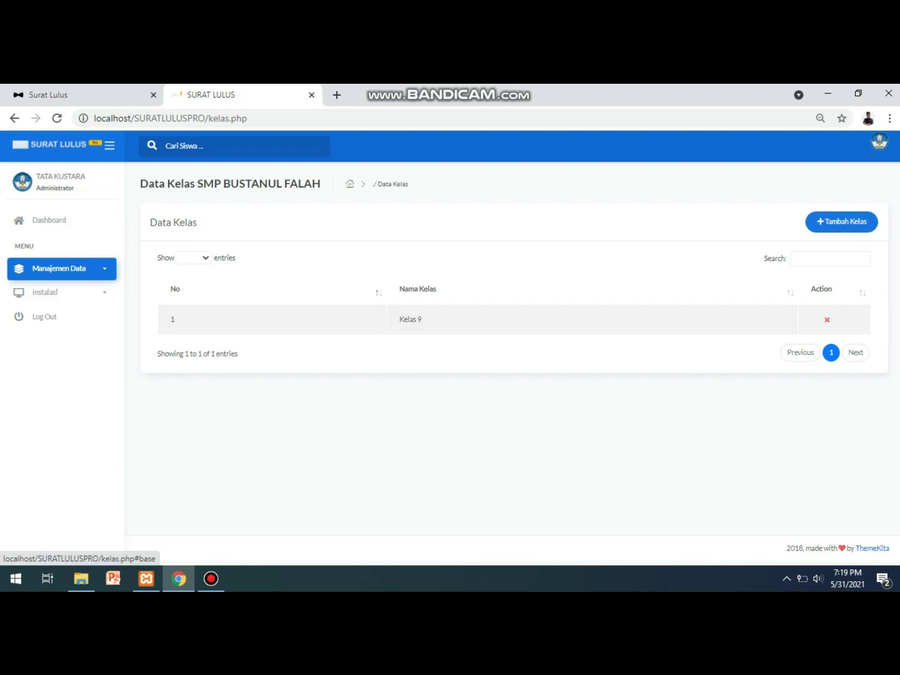
pyautogui.click(59, 269)
pyautogui.click(54, 318)
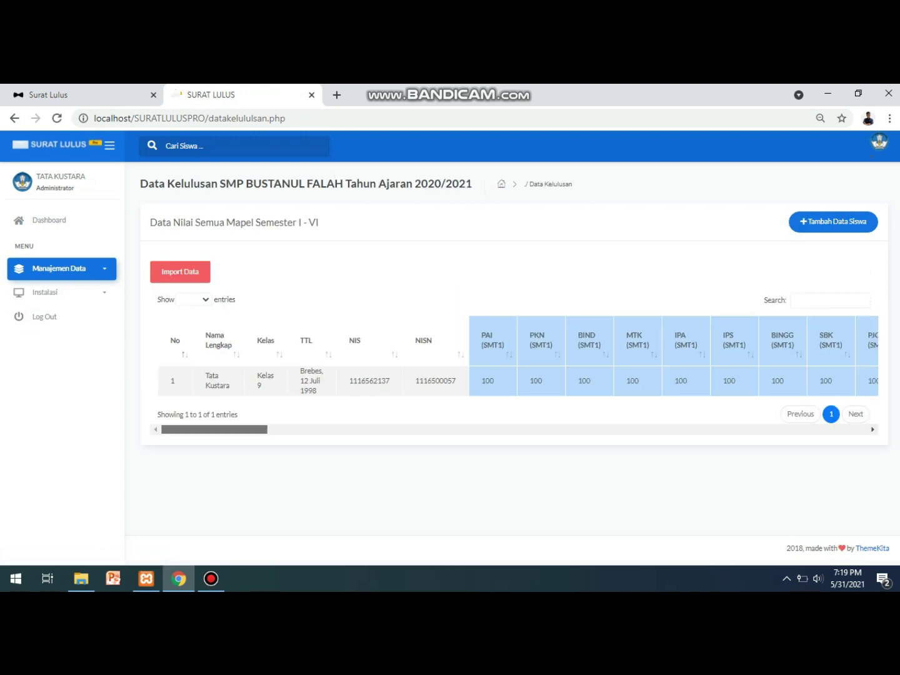
# Open the Tambah Data Kelulusan Siswa form with Kelas 9 preset.
pyautogui.hscroll(3, 513, 364)
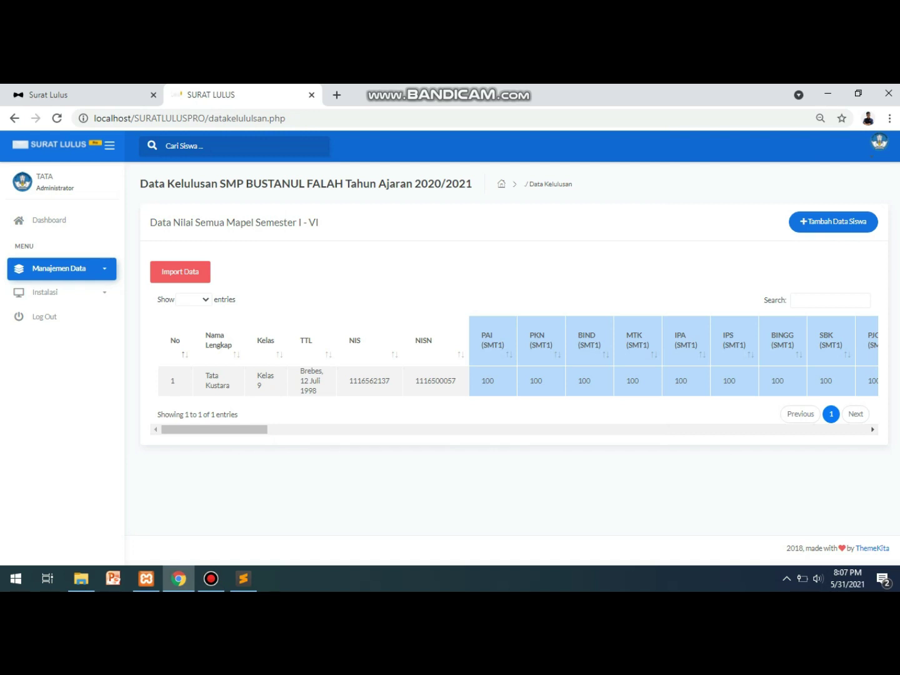
pyautogui.click(833, 222)
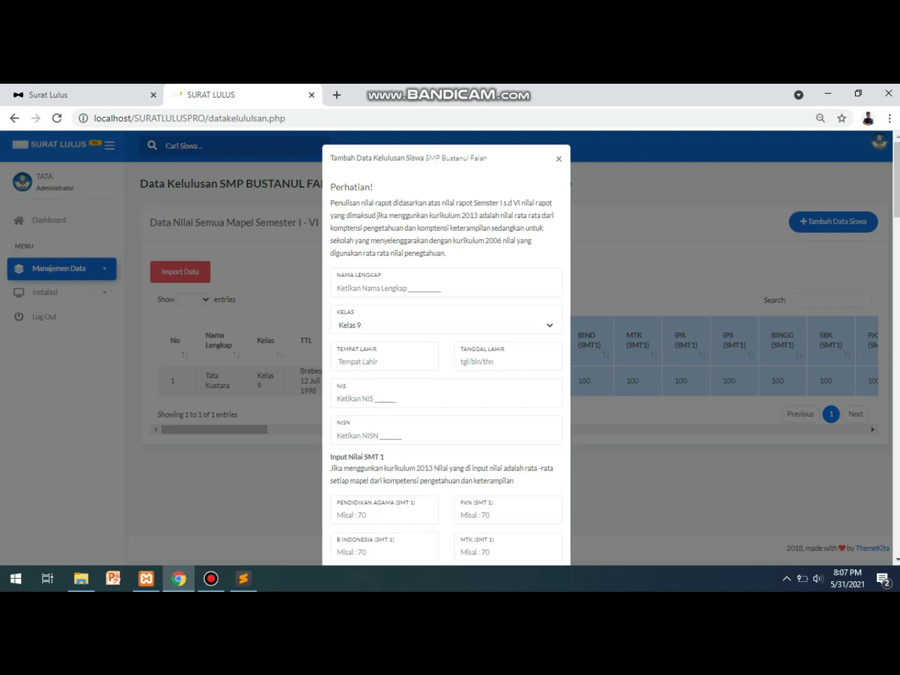
# Enter the student's full name, then pick the birthplace and birth date from autofill suggestions.
pyautogui.click(388, 288)
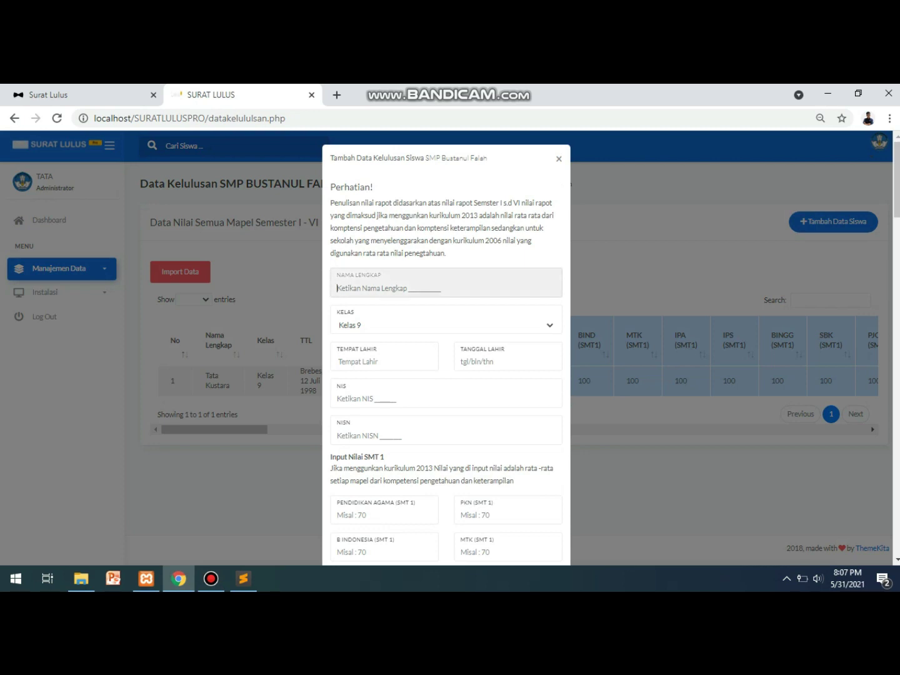
pyautogui.click(384, 362)
pyautogui.write('brebe')
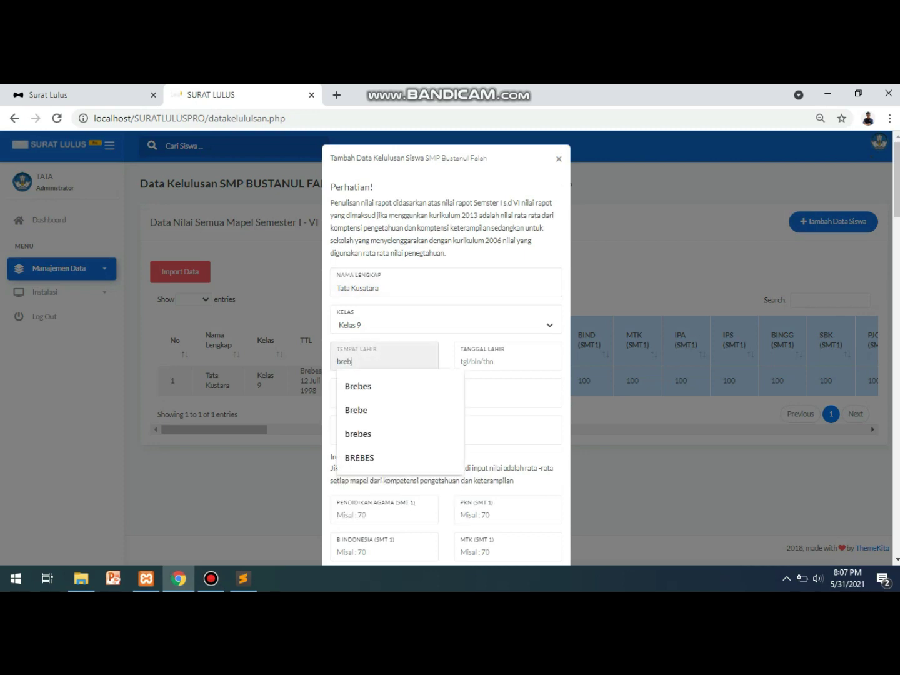
pyautogui.click(358, 386)
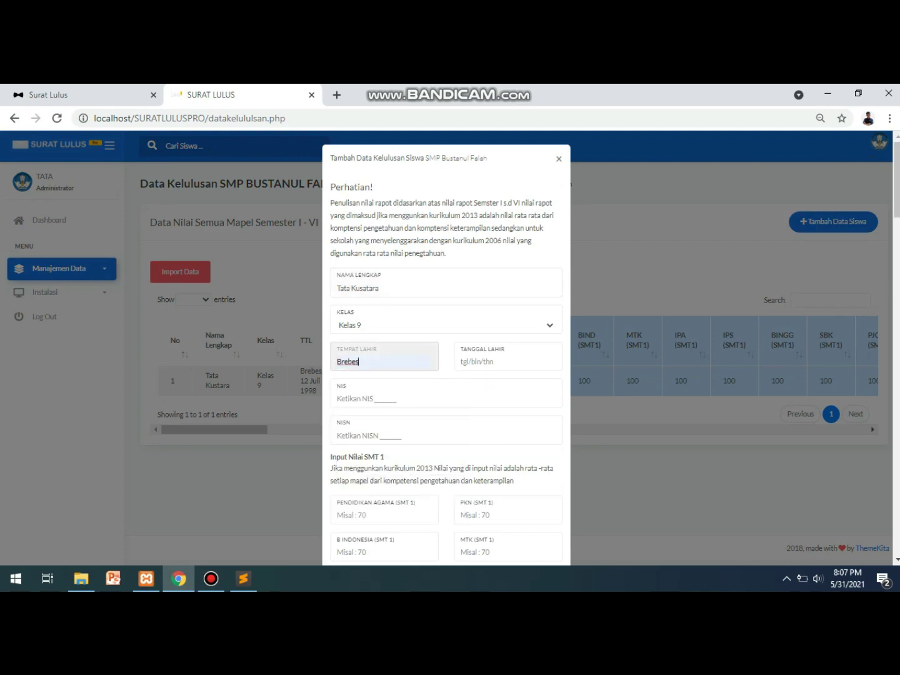
pyautogui.click(461, 362)
pyautogui.press('Down')
pyautogui.press('Return')
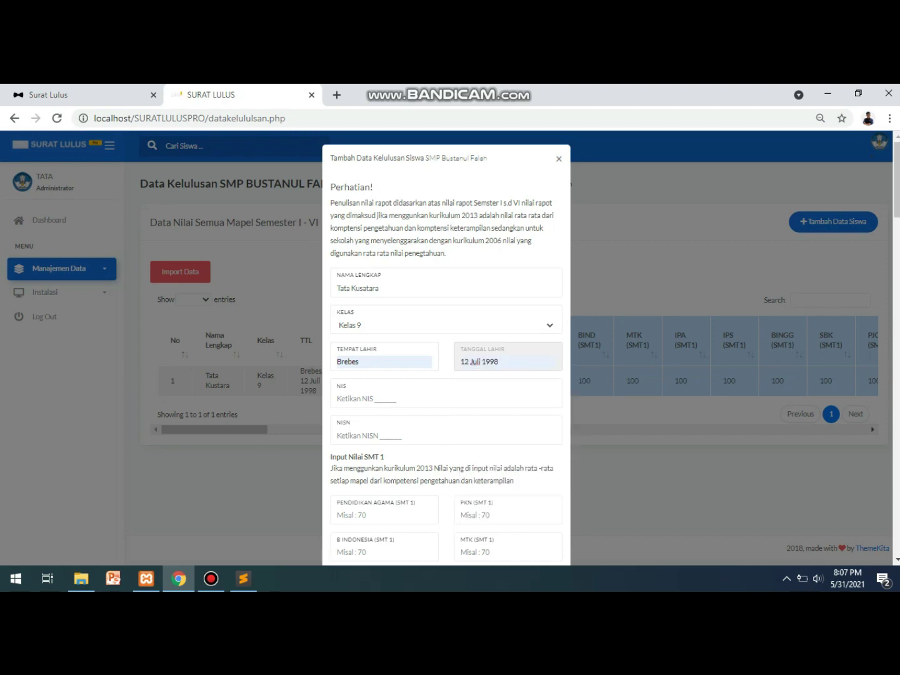
# Fill in the student's NIS and NISN numbers.
pyautogui.press('Tab')
pyautogui.write('98739r872')
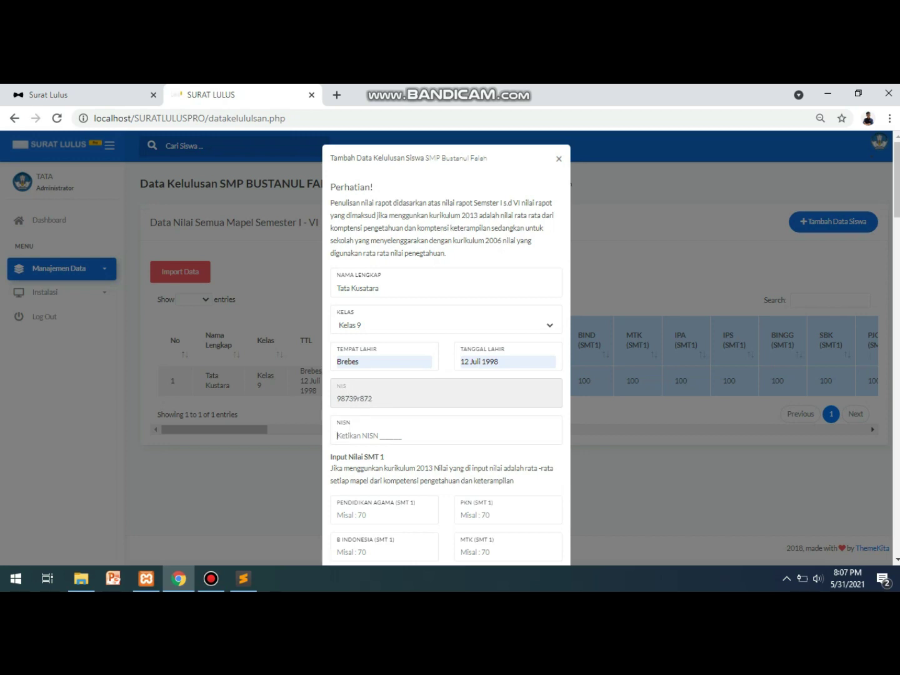
pyautogui.press('Tab')
pyautogui.write('111650')
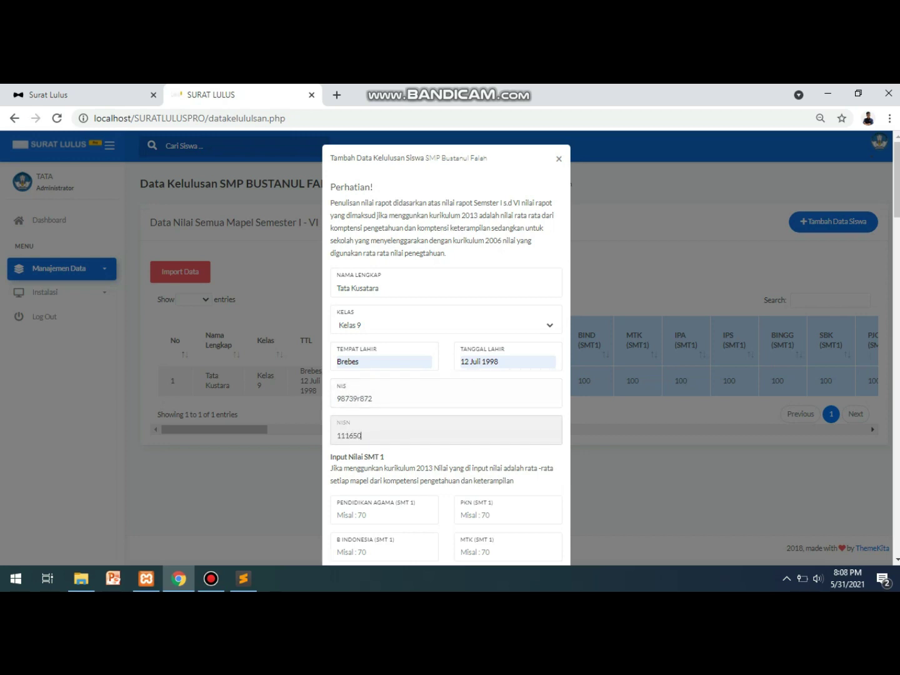
pyautogui.write('0057')
pyautogui.click(375, 515)
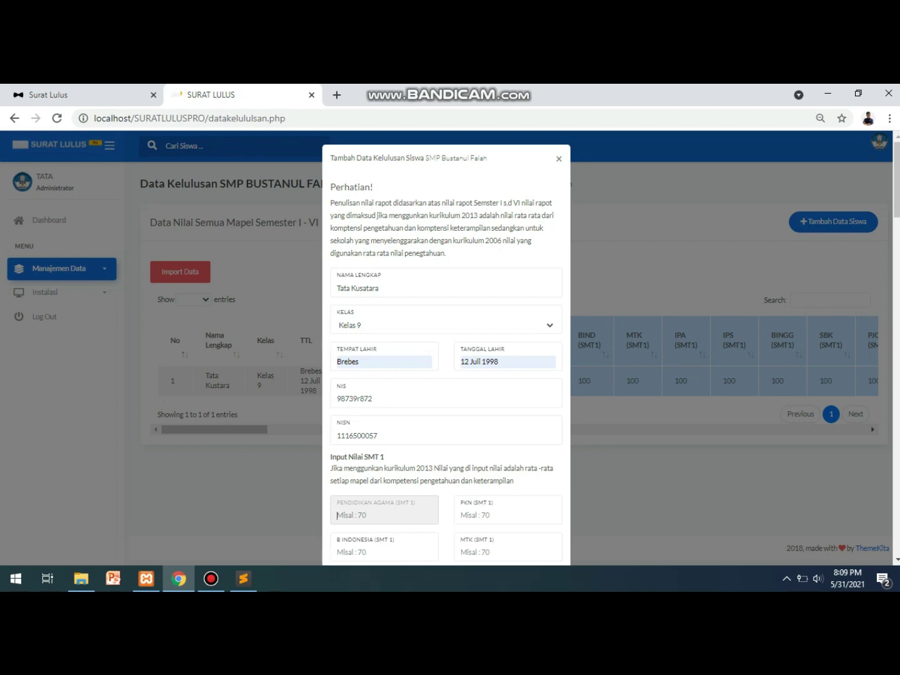
# Enter 72 as the semester 1 Pendidikan Agama grade and scroll down the form.
pyautogui.write('72.5')
pyautogui.scroll(-6, 447, 350)
pyautogui.scroll(-1, 447, 350)
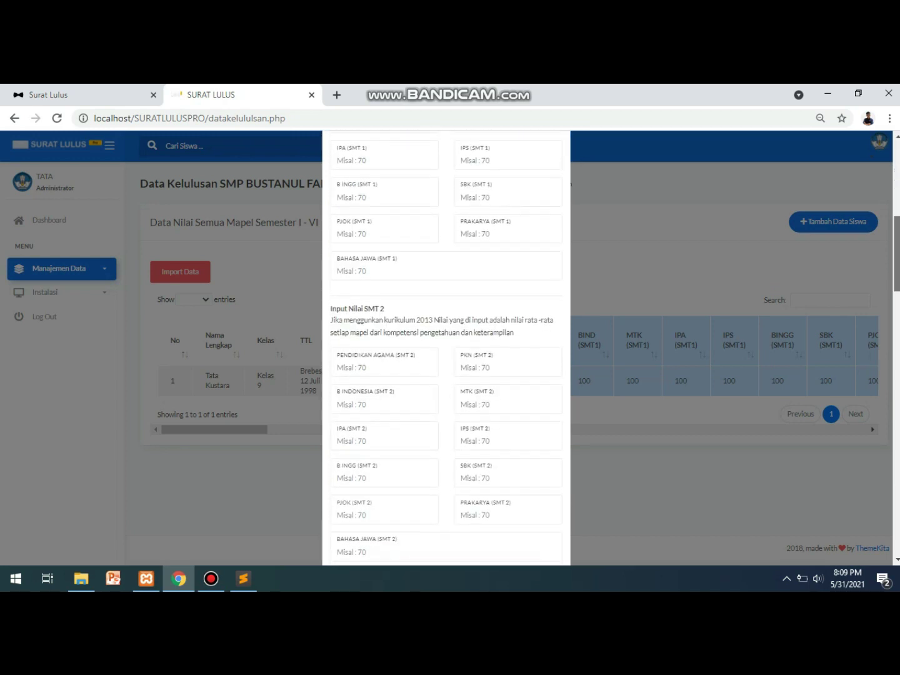
pyautogui.scroll(-6, 446, 350)
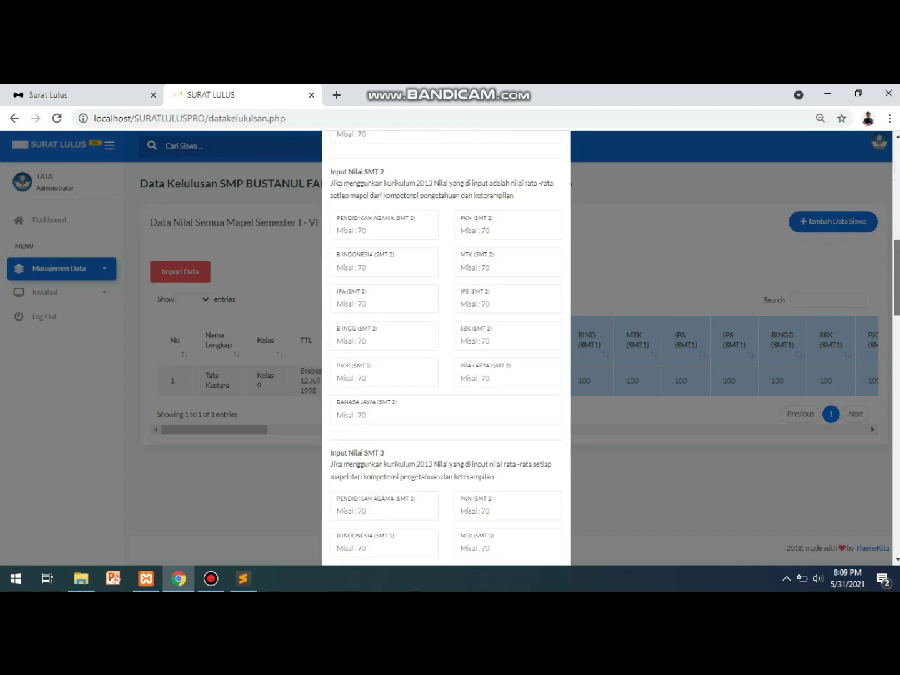
pyautogui.scroll(-9, 447, 351)
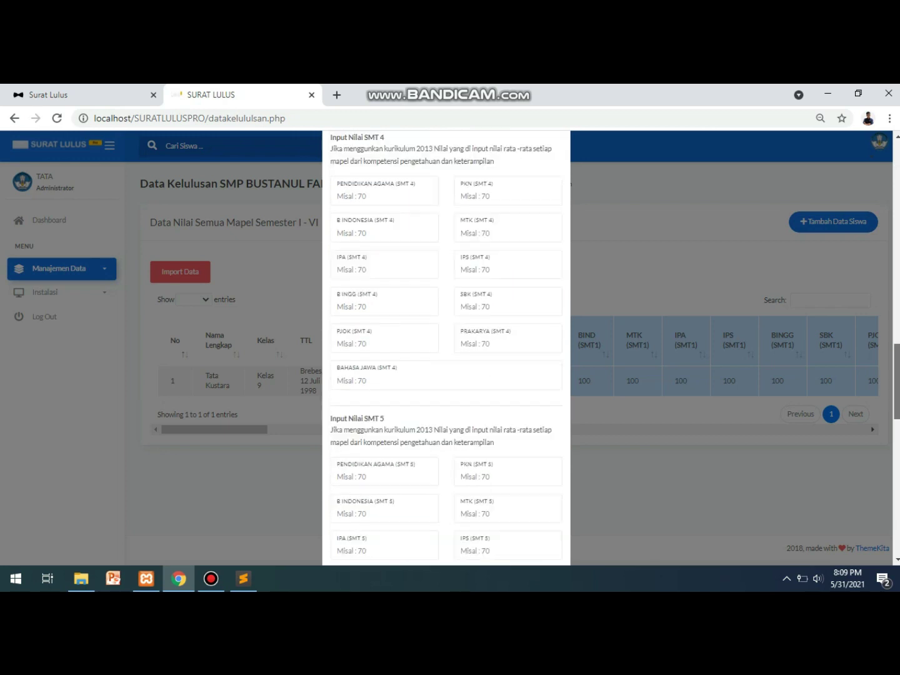
pyautogui.scroll(-6, 447, 350)
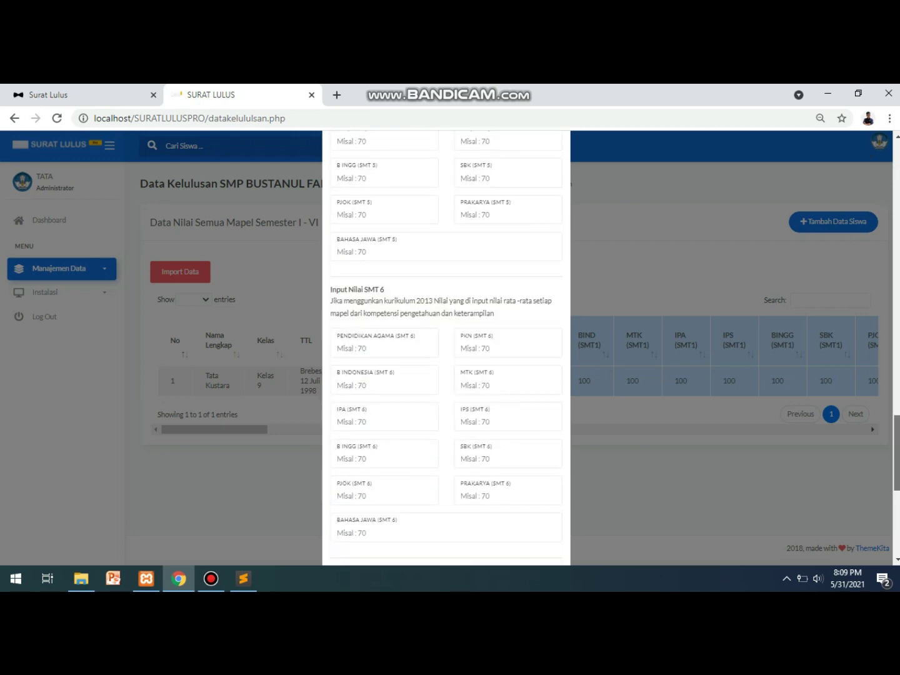
pyautogui.scroll(-1, 446, 351)
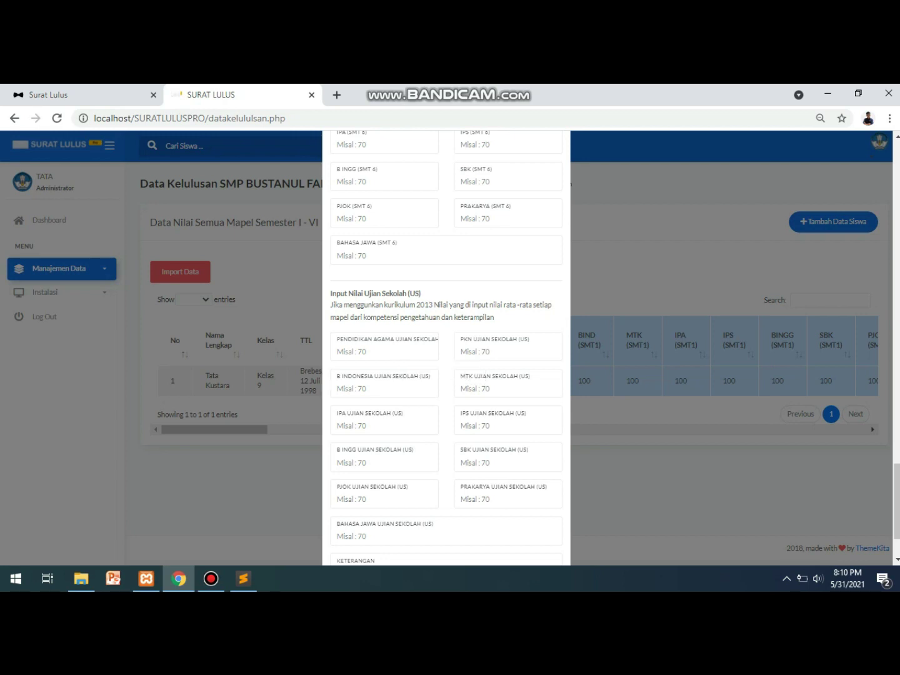
# Close the add-student form, reopen it, then dismiss it again without saving.
pyautogui.press('Escape')
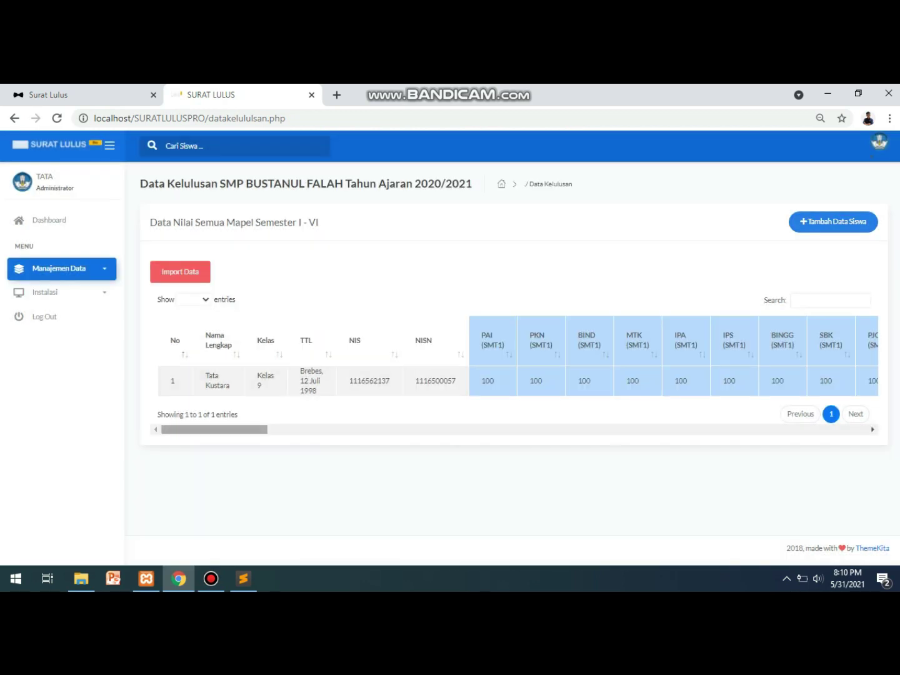
pyautogui.hscroll(1, 513, 363)
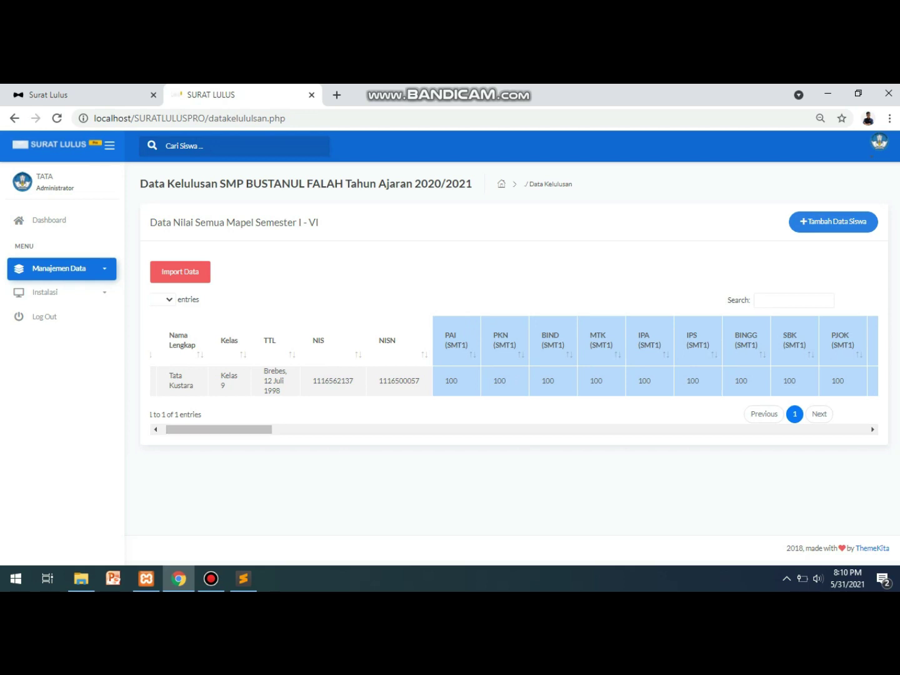
pyautogui.press('Return')
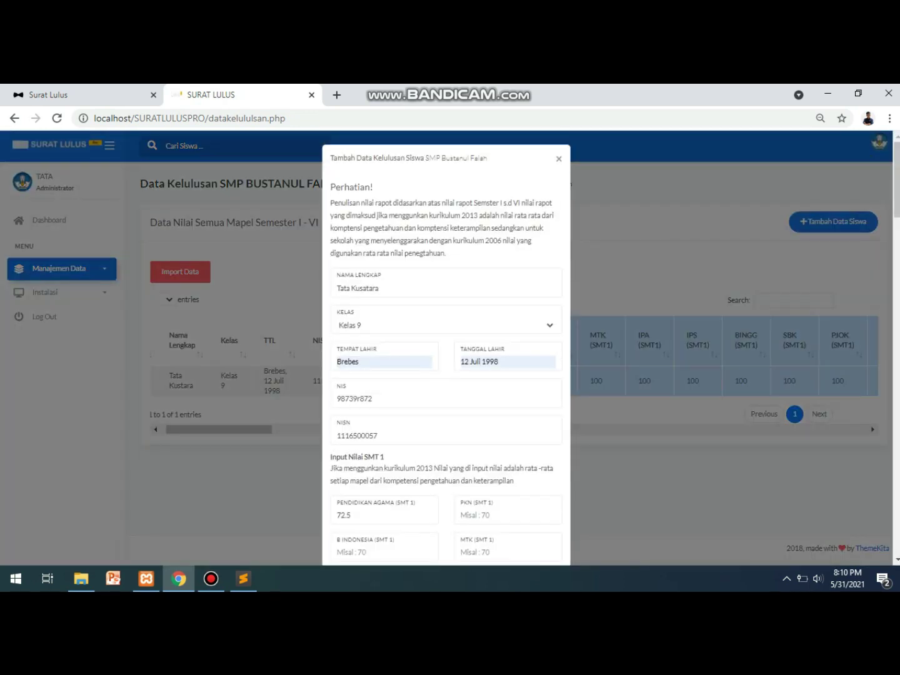
pyautogui.scroll(-20, 447, 350)
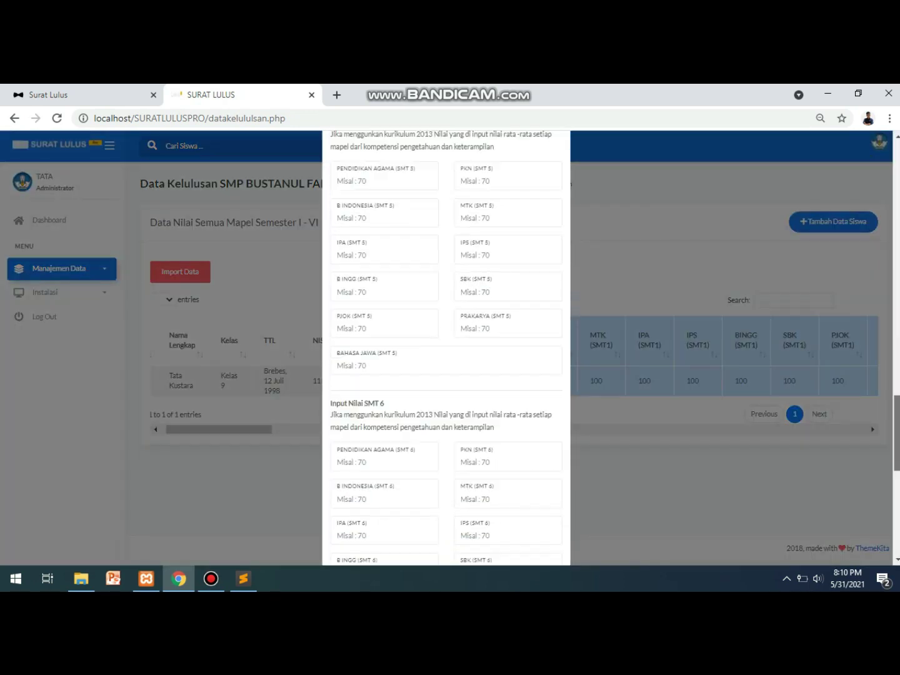
pyautogui.scroll(-3, 446, 351)
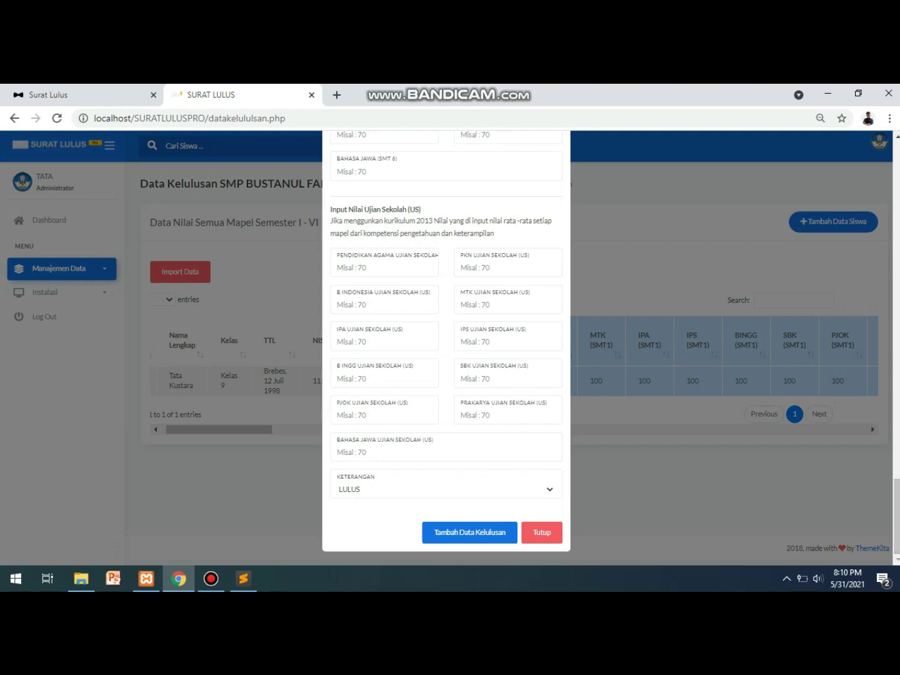
pyautogui.press('Escape')
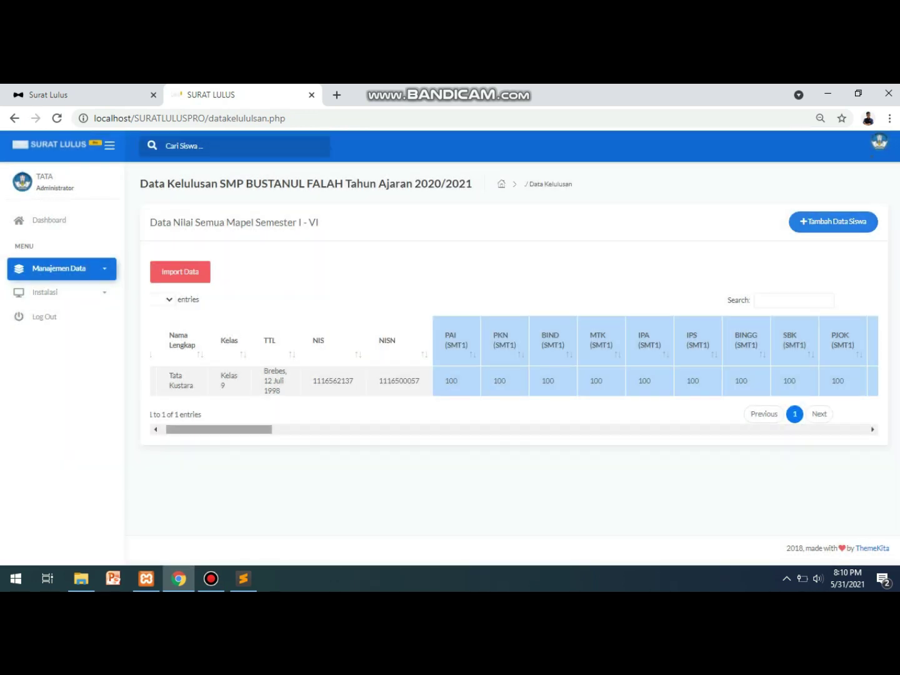
# Scroll the table right to show Nilai Akhir, Total 1100 and Rata-Rata 100.00.
pyautogui.hscroll(3, 513, 356)
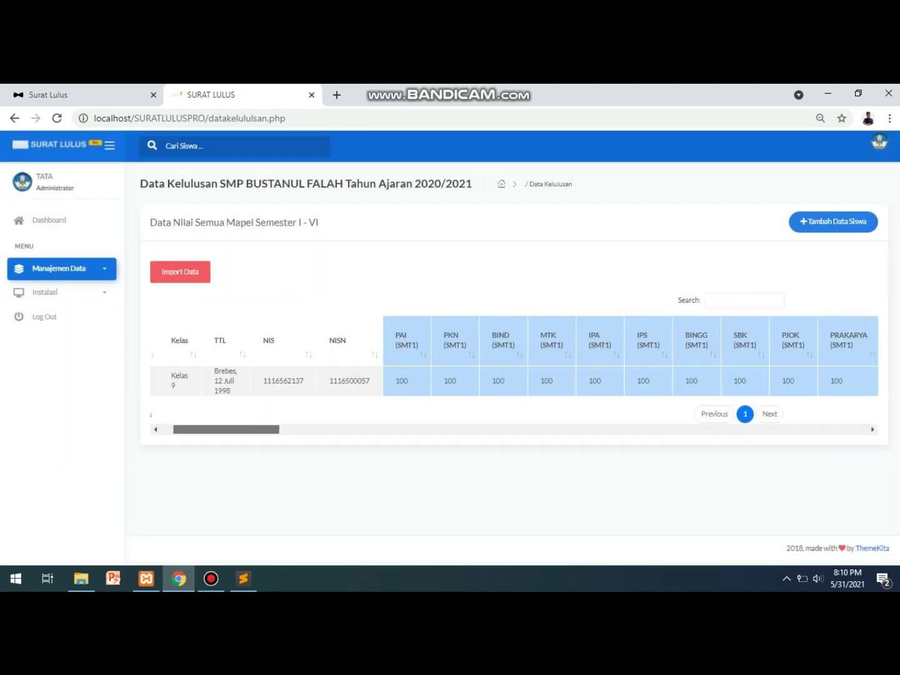
pyautogui.hscroll(1, 513, 357)
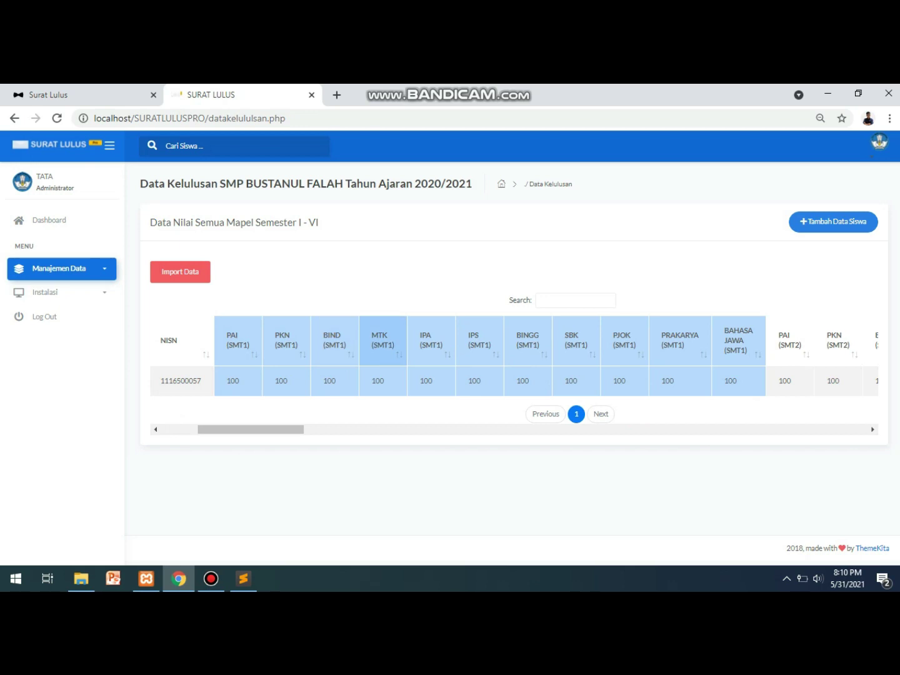
pyautogui.hscroll(5, 515, 363)
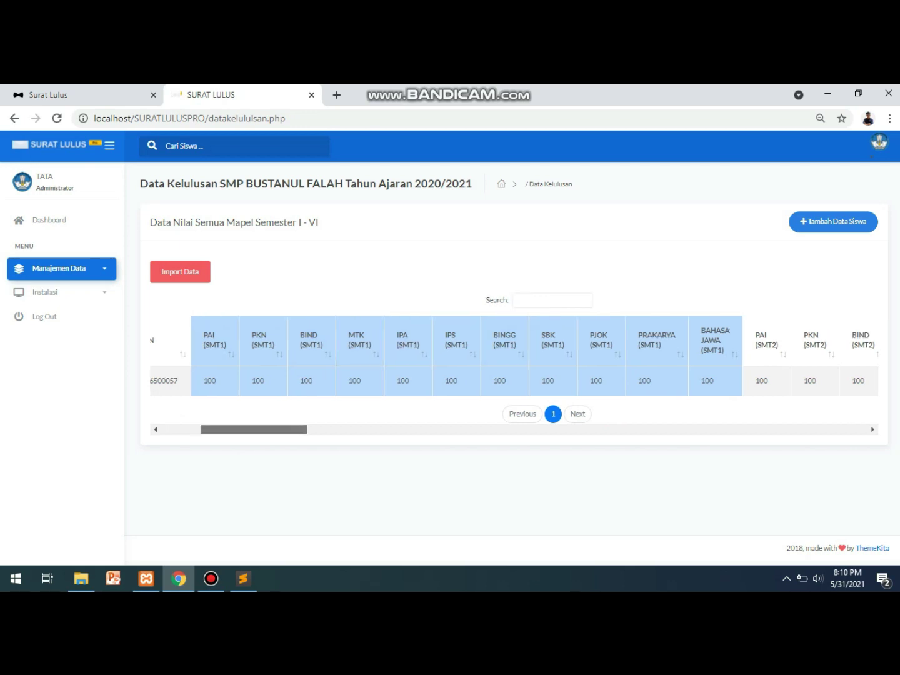
pyautogui.hscroll(4, 514, 362)
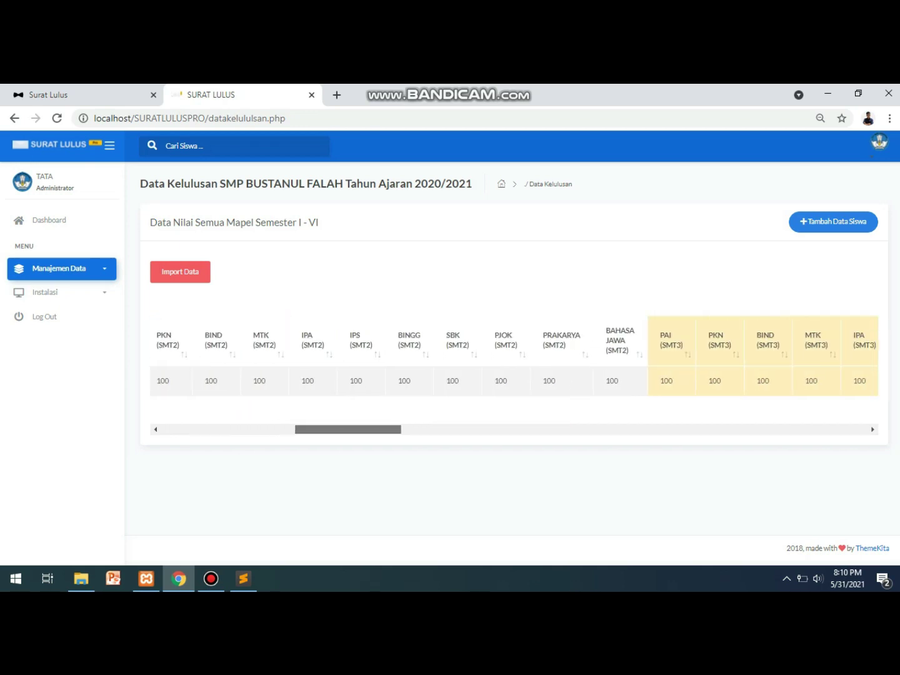
pyautogui.hscroll(5, 514, 363)
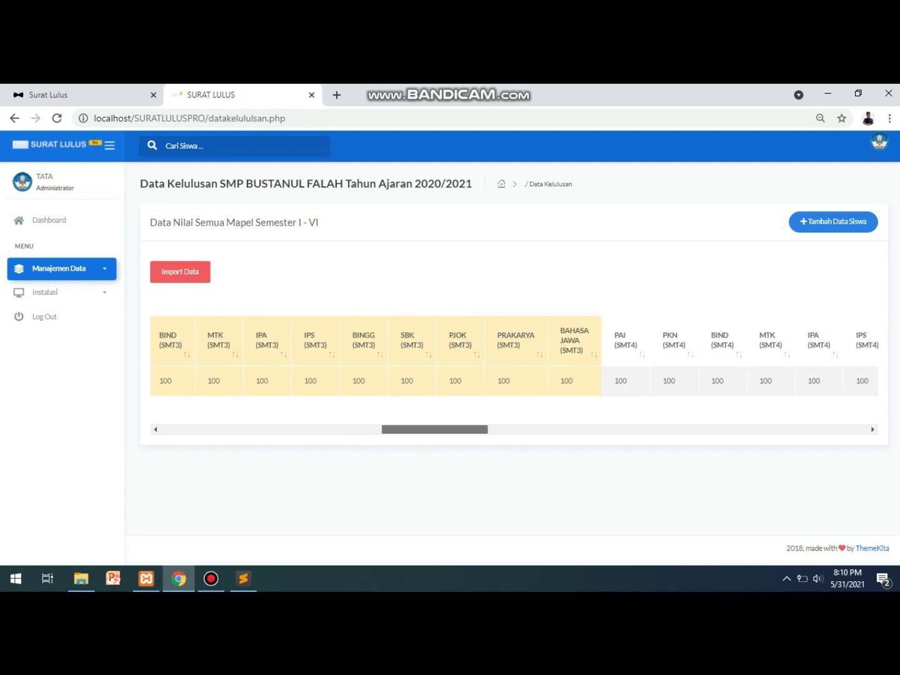
pyautogui.hscroll(5, 515, 364)
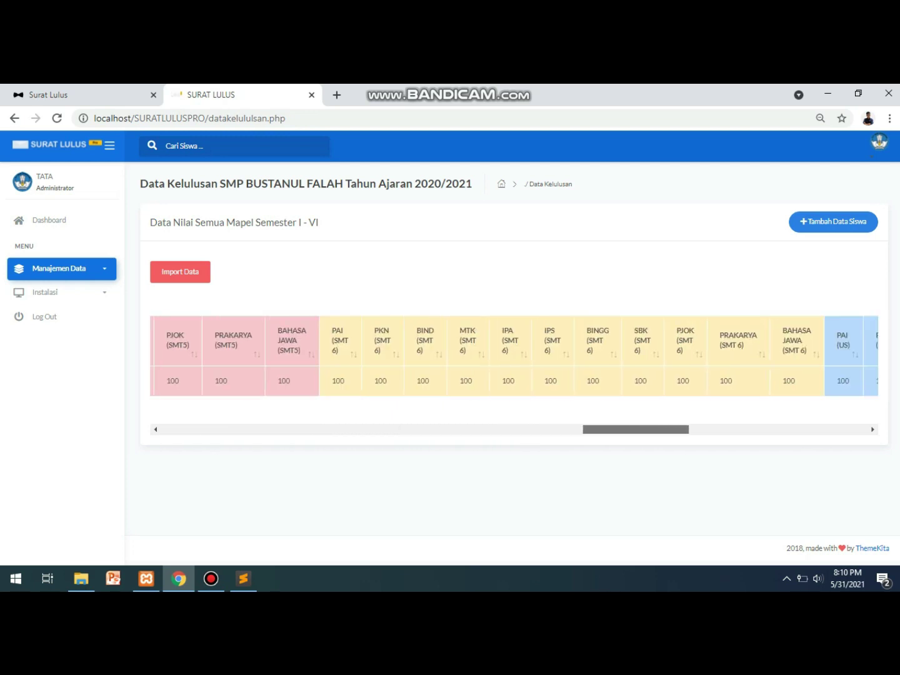
pyautogui.hscroll(3, 514, 364)
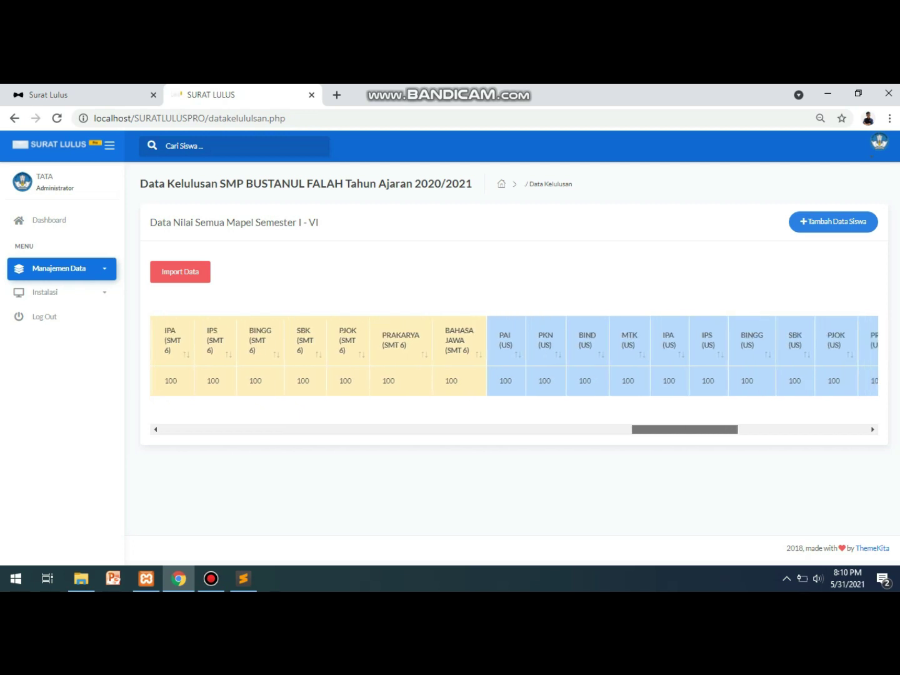
pyautogui.hscroll(1, 514, 363)
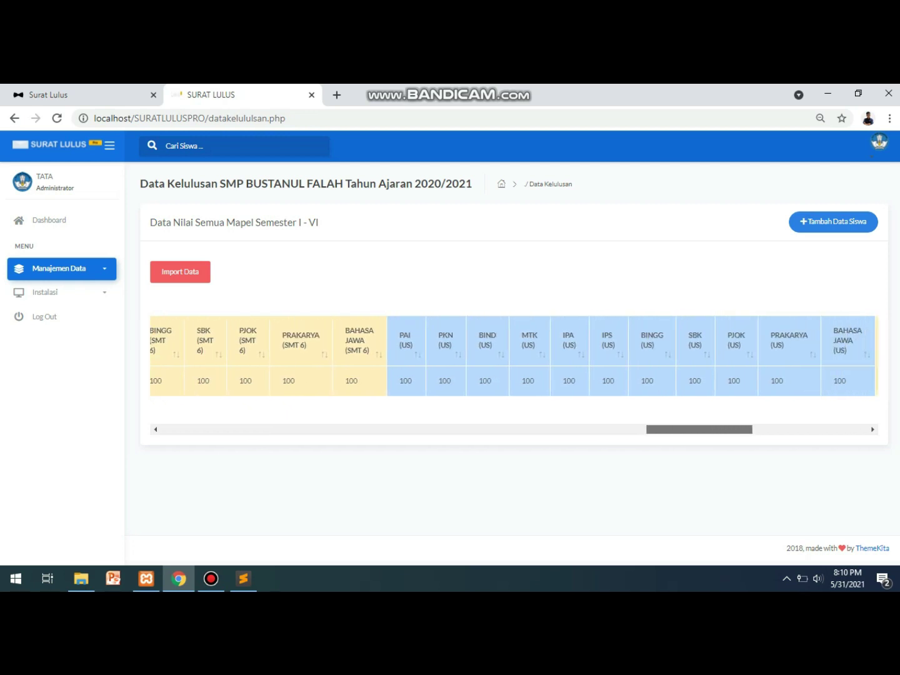
pyautogui.hscroll(1, 519, 376)
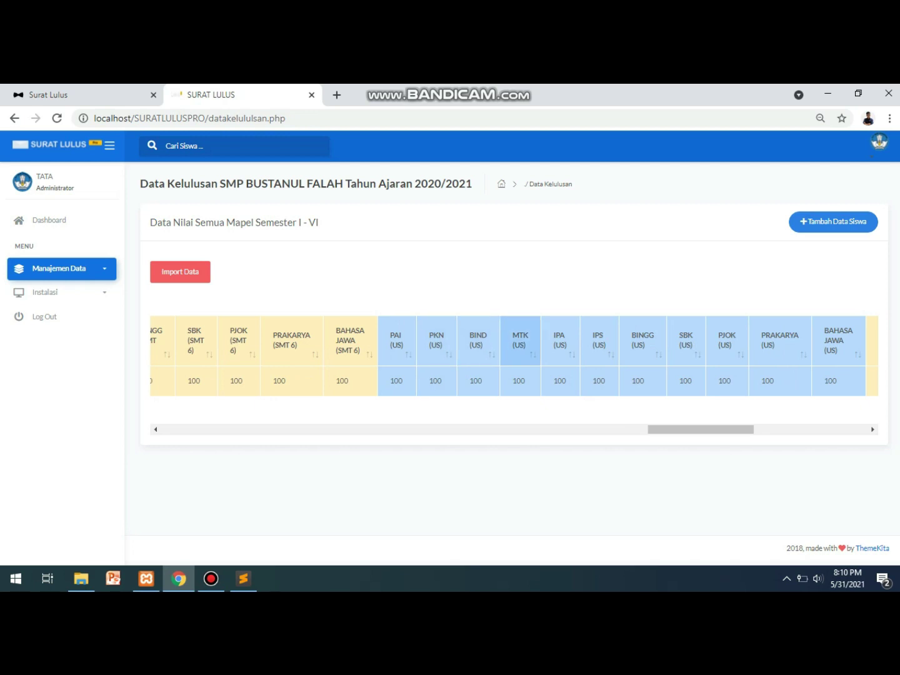
pyautogui.moveTo(700, 430); pyautogui.dragTo(725, 430)
pyautogui.hscroll(-2, 513, 357)
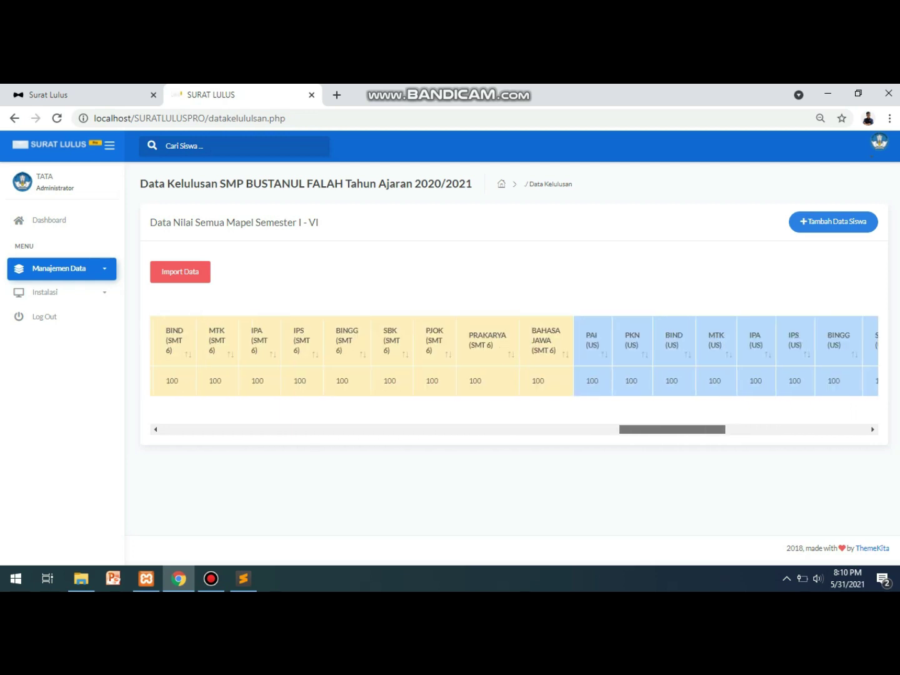
pyautogui.hscroll(5, 513, 357)
pyautogui.hscroll(4, 513, 357)
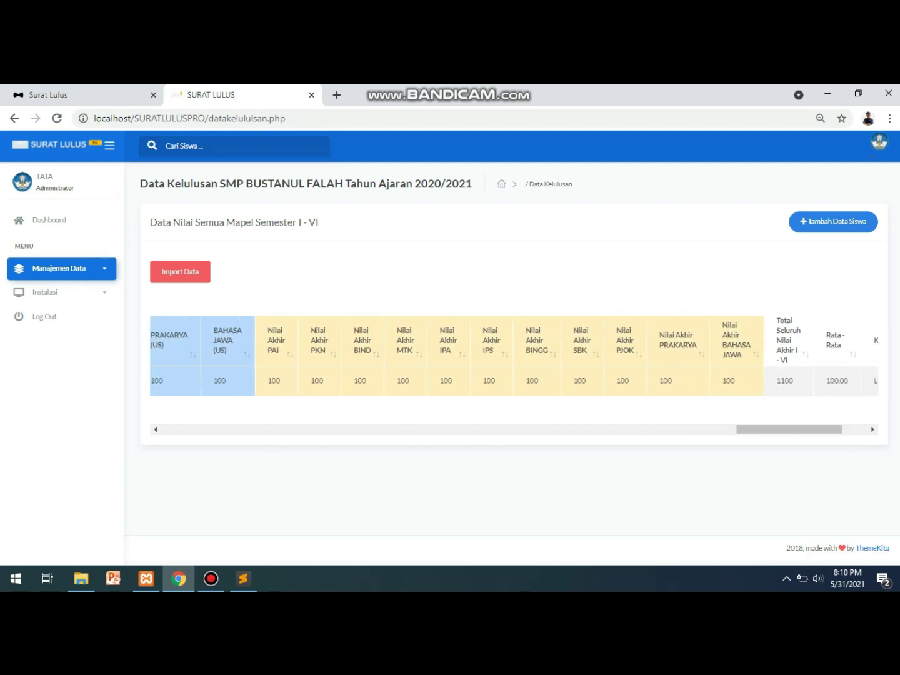
# Scroll further right to the Keterangan column reading LULUS and the Perbaiki Nilai column.
pyautogui.hscroll(2, 512, 356)
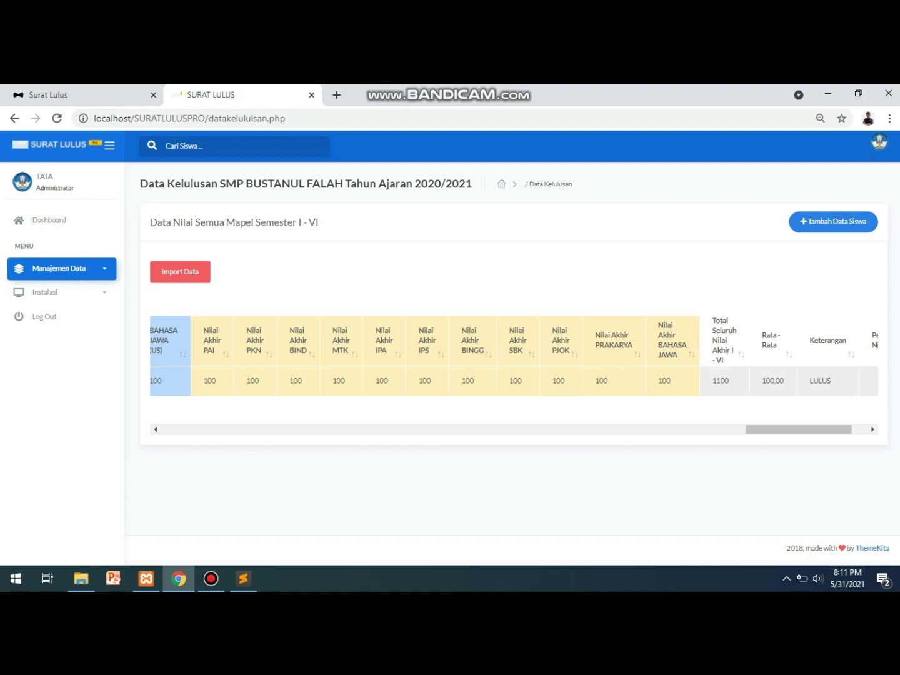
pyautogui.moveTo(712, 381); pyautogui.dragTo(720, 380)
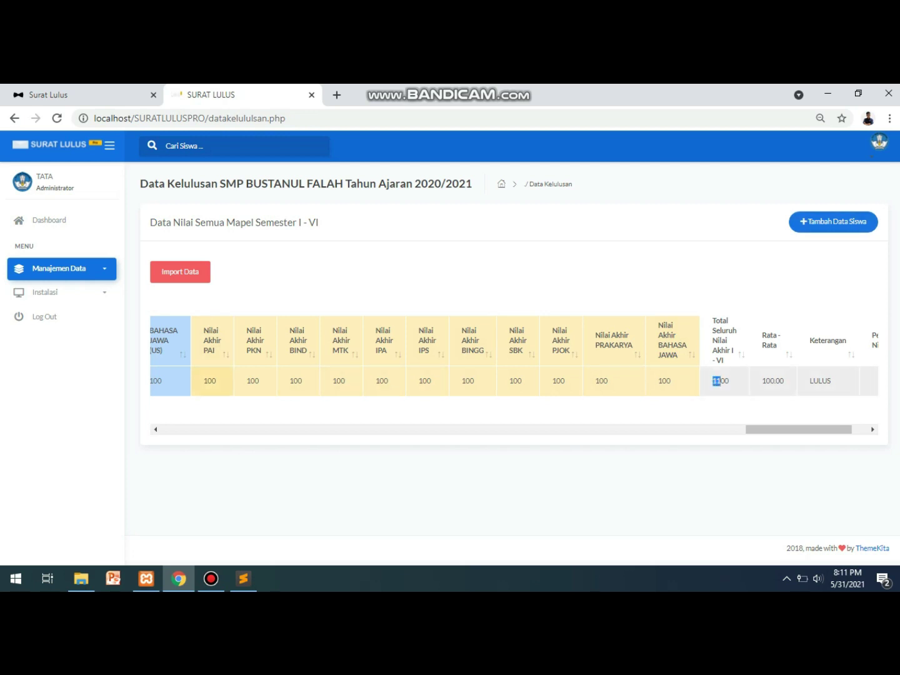
pyautogui.click(720, 381)
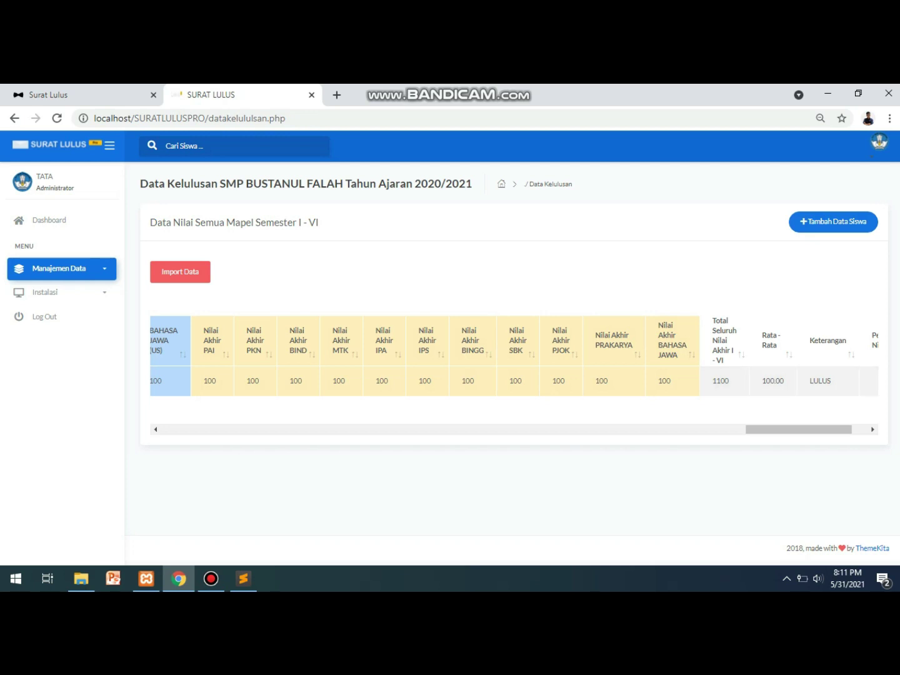
pyautogui.hscroll(1, 514, 375)
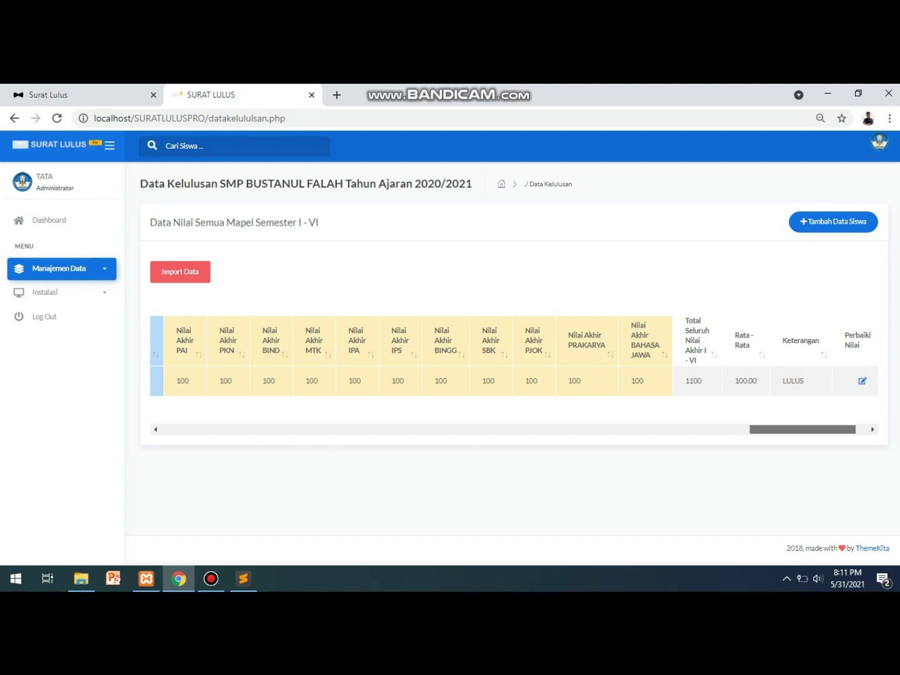
pyautogui.moveTo(803, 429); pyautogui.dragTo(808, 429)
pyautogui.click(211, 579)
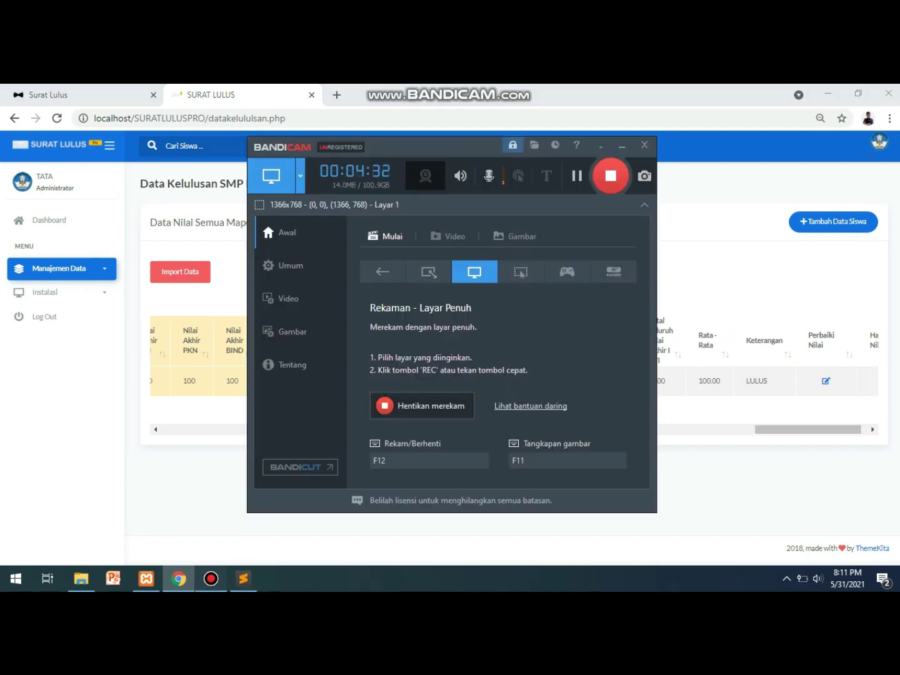
# Scroll the Data Kelulusan table back left and try the Tambah Data Siswa button.
pyautogui.click(212, 579)
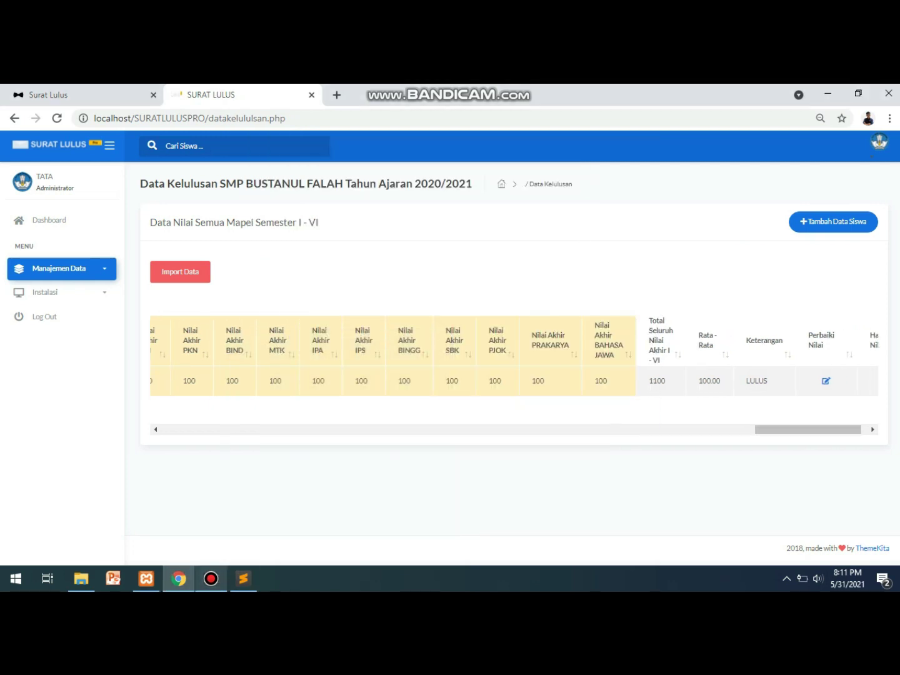
pyautogui.hscroll(-10, 514, 357)
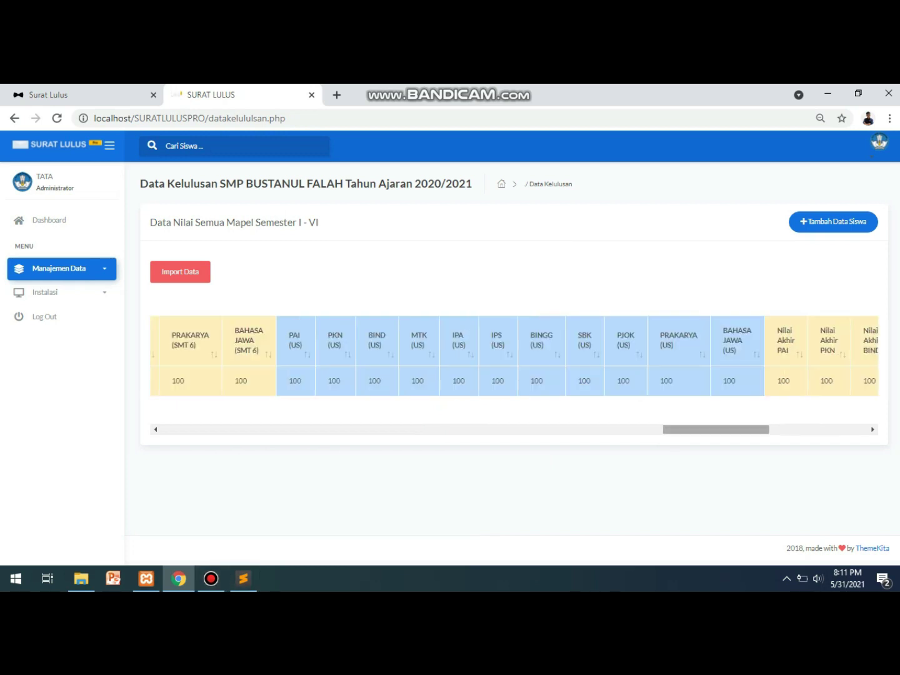
pyautogui.hscroll(-20, 514, 357)
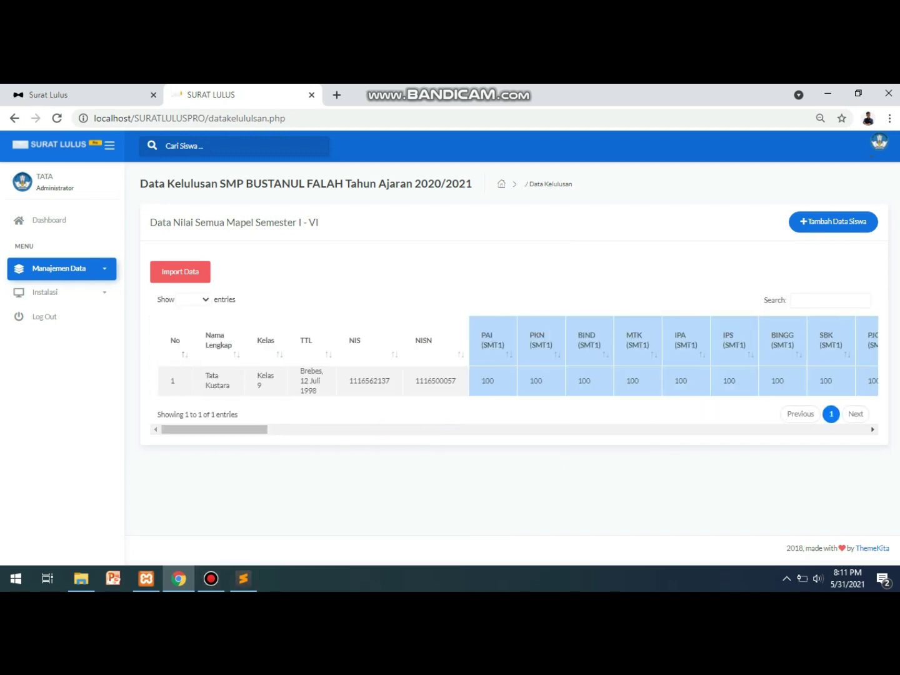
pyautogui.click(833, 221)
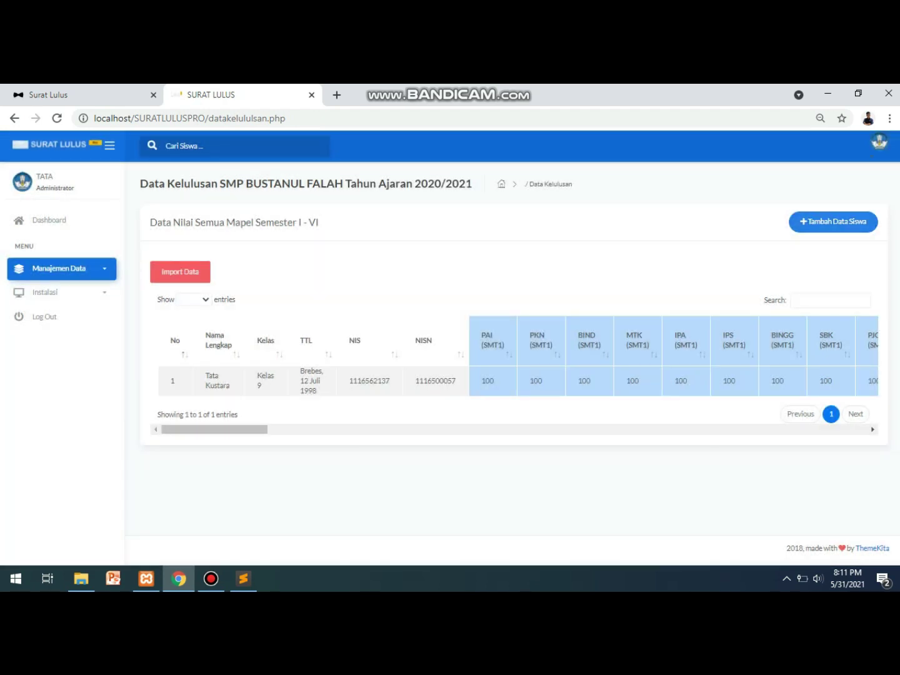
# Open the Import Data Kelulusan page (import.php).
pyautogui.click(168, 276)
pyautogui.click(272, 407)
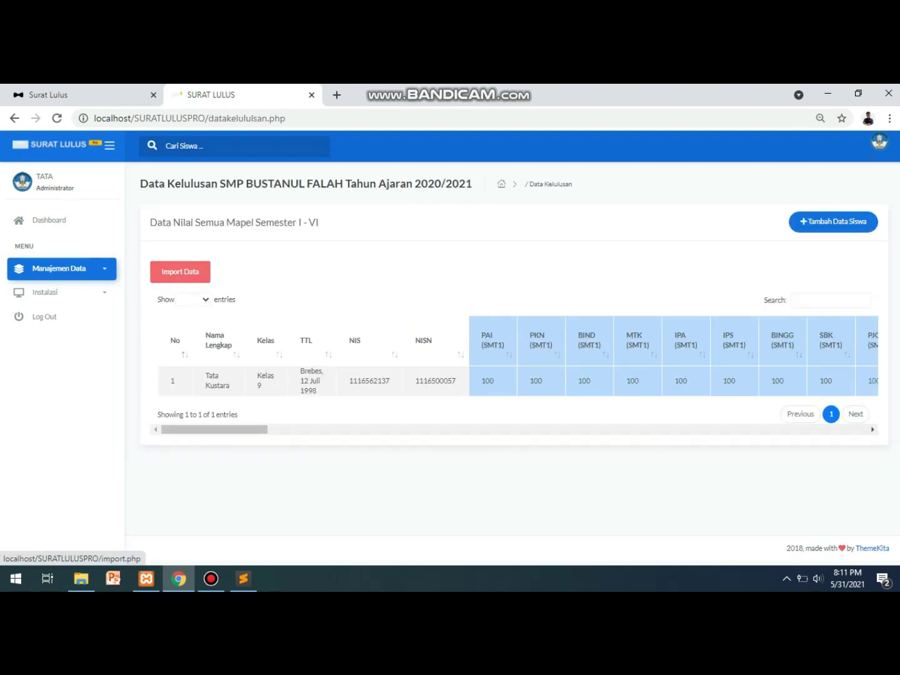
pyautogui.click(180, 271)
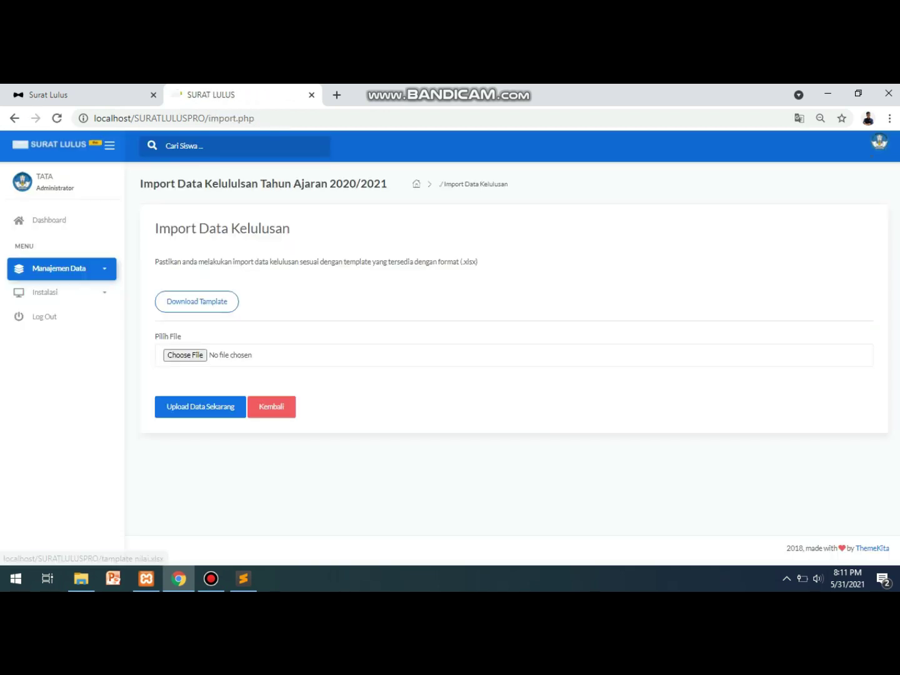
# Download the grade import template and open tamplate nilai (6).xlsx in Excel.
pyautogui.click(197, 301)
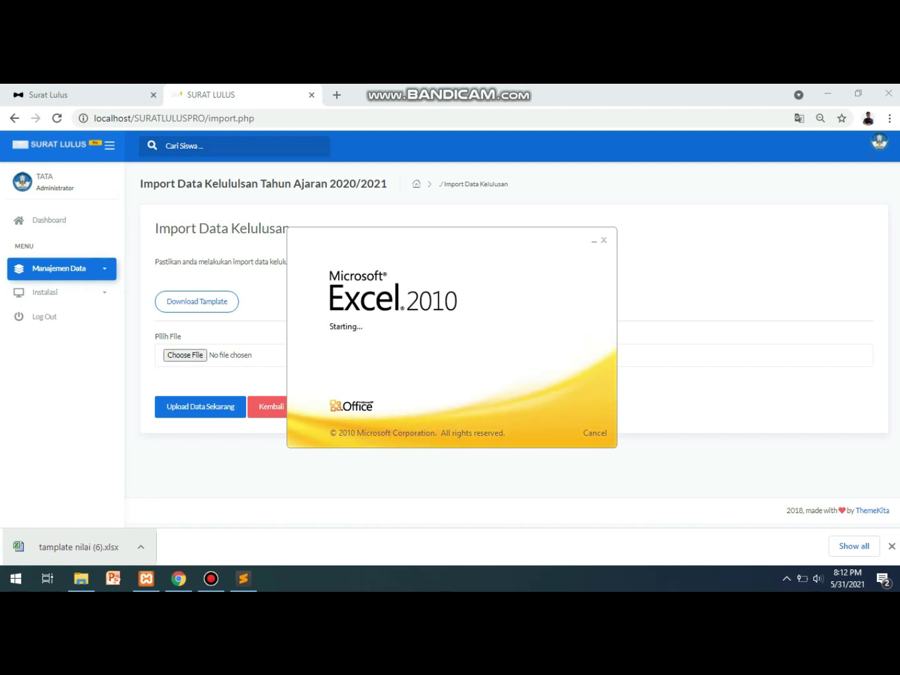
pyautogui.moveTo(211, 579)
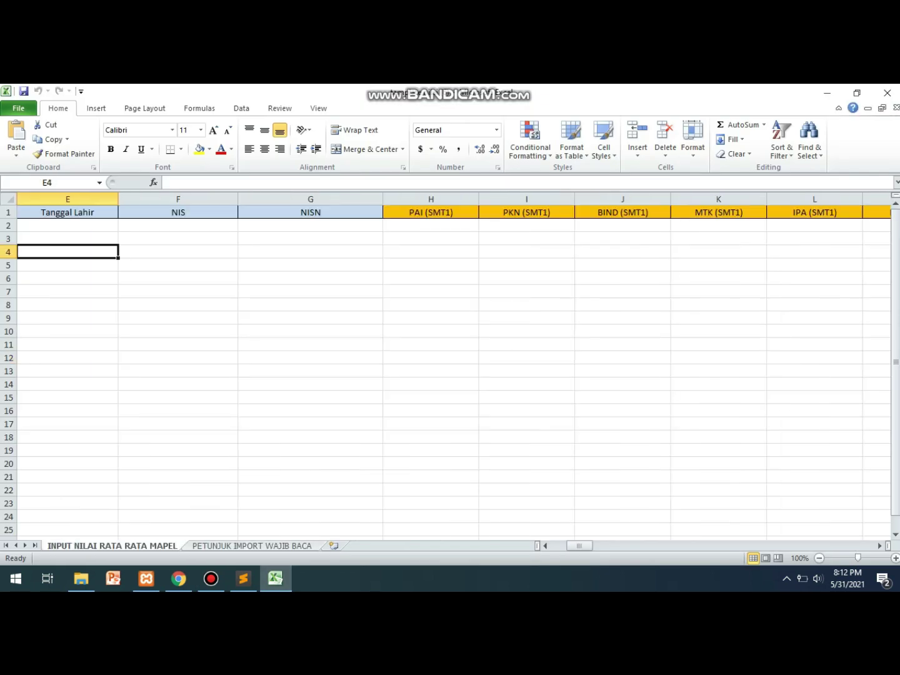
# In row 2, enter the student's full name, Kelas 9 and birthplace Brebes.
pyautogui.press('Up')
pyautogui.press('Up')
pyautogui.press('Left')
pyautogui.press('Left')
pyautogui.press('Left')
pyautogui.press('Left')
pyautogui.press('Right')
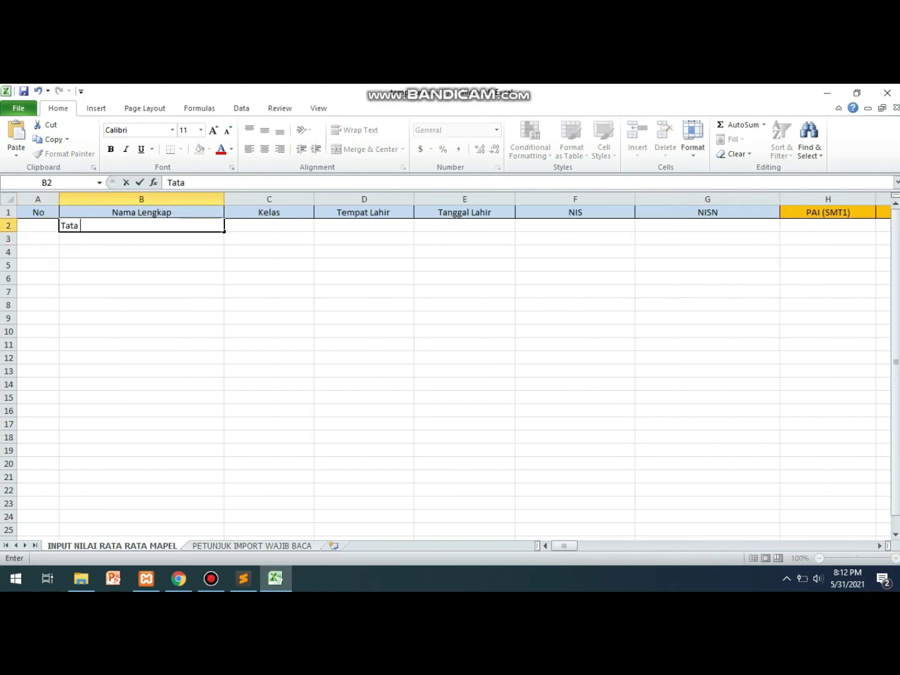
pyautogui.write('2')
pyautogui.press('Tab')
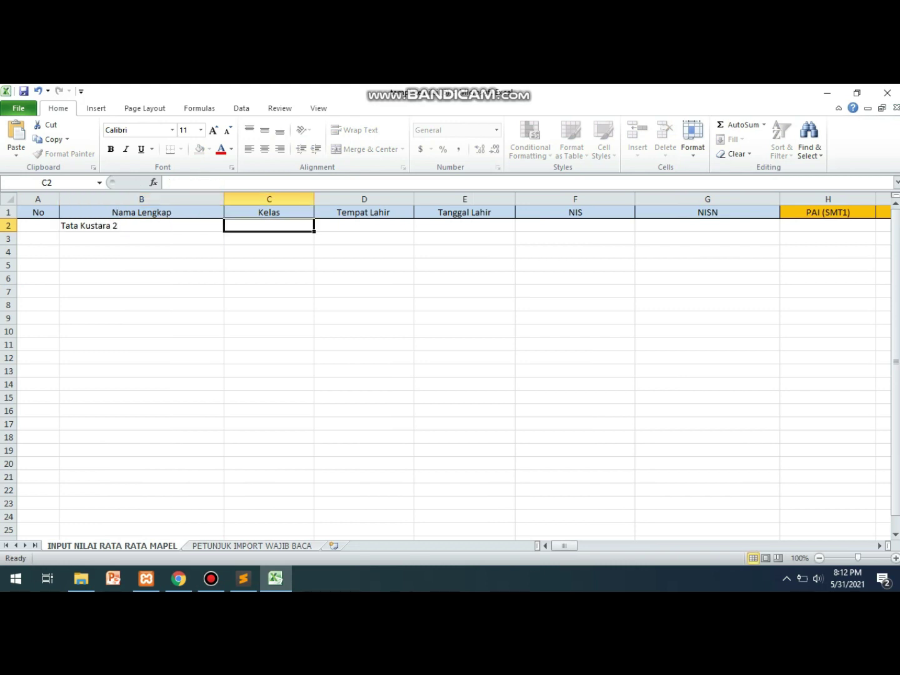
pyautogui.write('Ke')
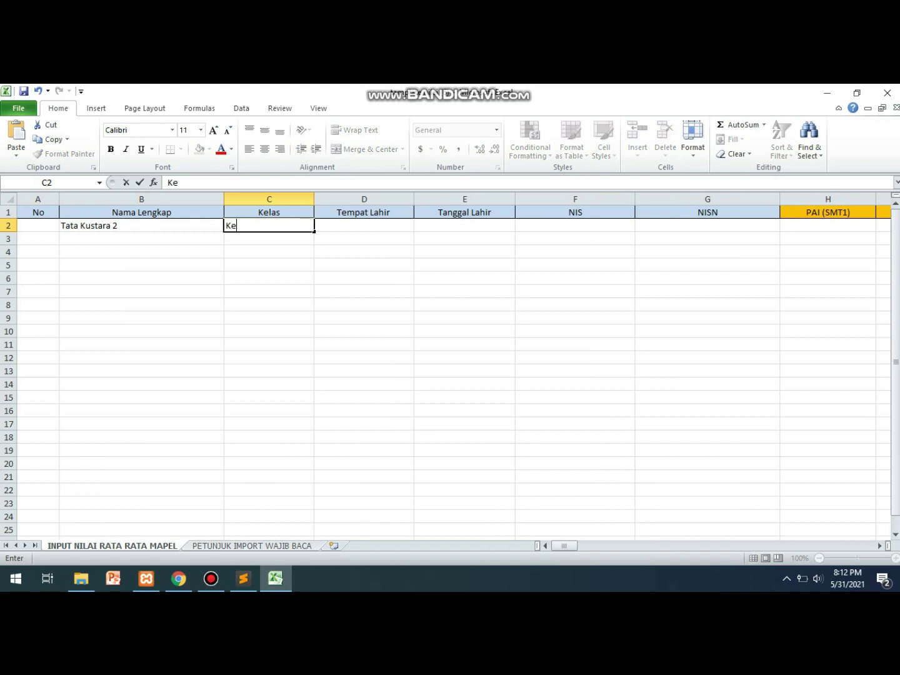
pyautogui.write('las (')
pyautogui.press('BackSpace')
pyautogui.write('9')
pyautogui.press('Tab')
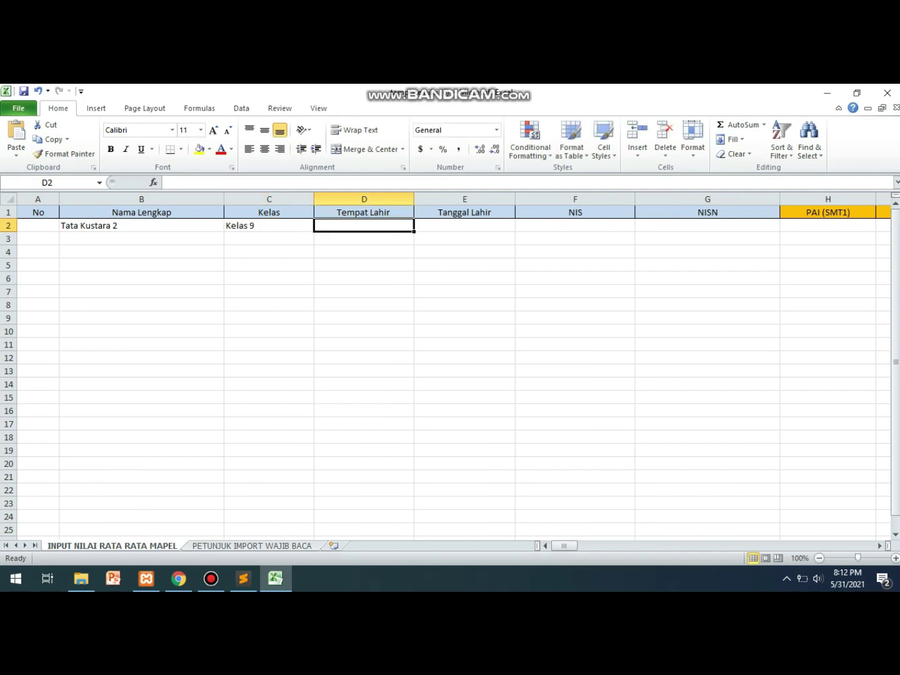
pyautogui.write('Brbes')
pyautogui.press('BackSpace')
pyautogui.press('BackSpace')
pyautogui.press('BackSpace')
pyautogui.write('ebes')
pyautogui.press('Tab')
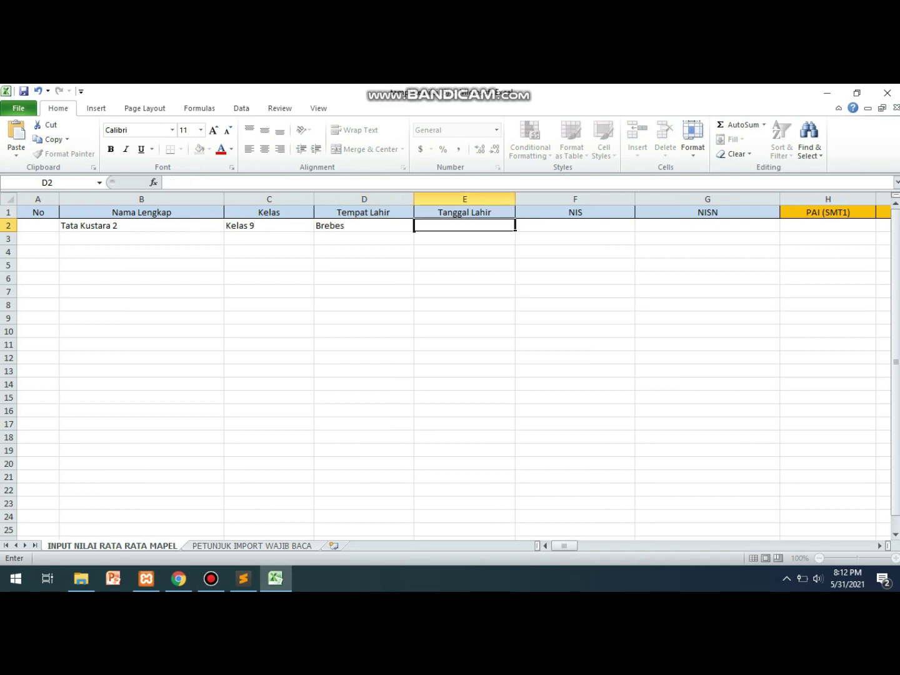
# Enter birth date 12 Juli 1998 and the student's NIS and NISN numbers.
pyautogui.write('12Juli')
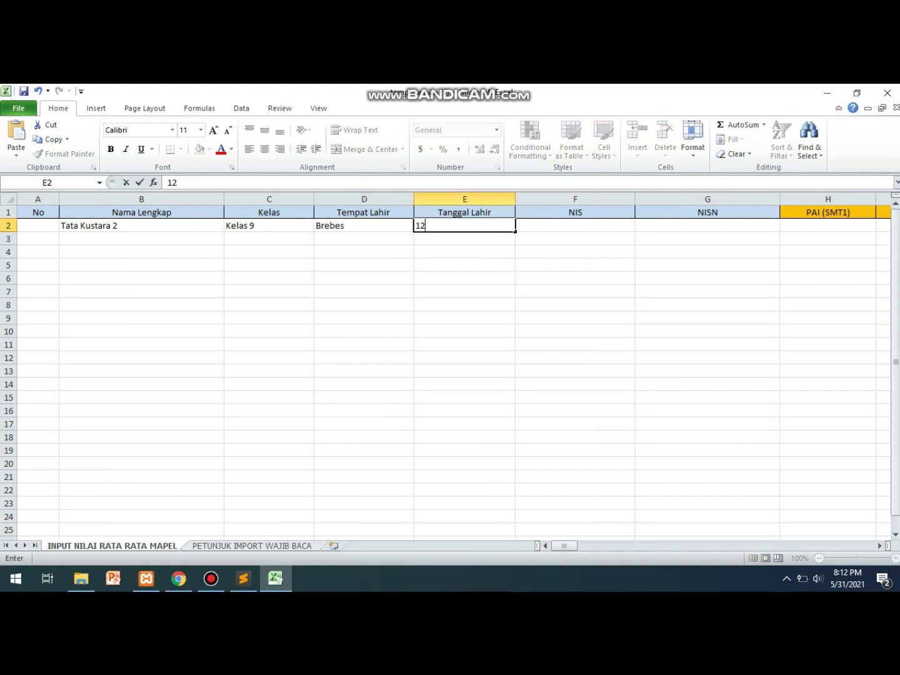
pyautogui.click(362, 225)
pyautogui.click(464, 225)
pyautogui.write('12 Juli')
pyautogui.write(' 2998')
pyautogui.press('BackSpace')
pyautogui.press('BackSpace')
pyautogui.press('BackSpace')
pyautogui.press('BackSpace')
pyautogui.press('BackSpace')
pyautogui.write('1998')
pyautogui.press('Tab')
pyautogui.write('12')
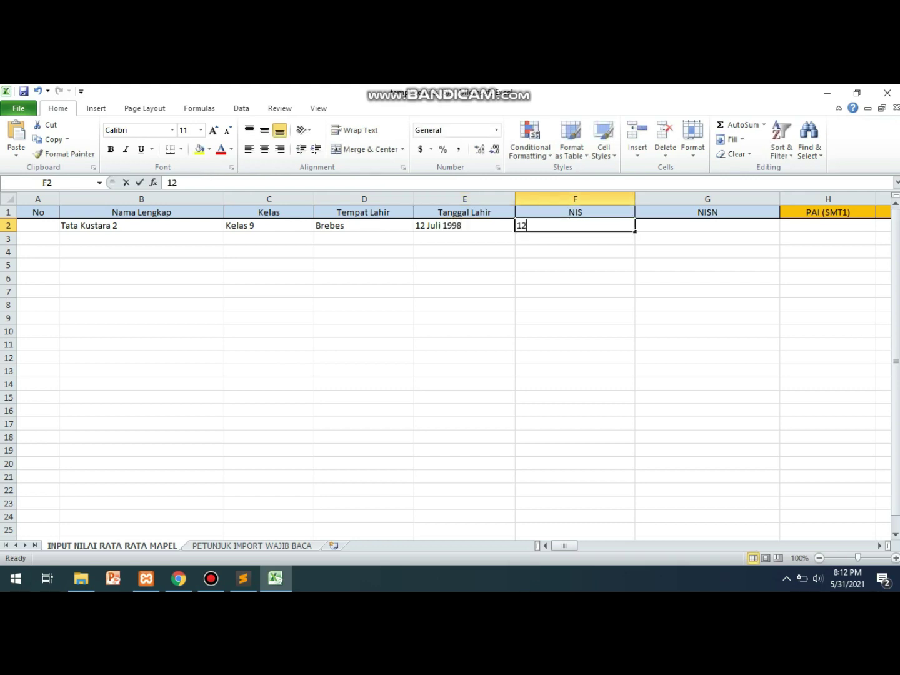
pyautogui.write('3456')
pyautogui.press('Tab')
pyautogui.write('123523523')
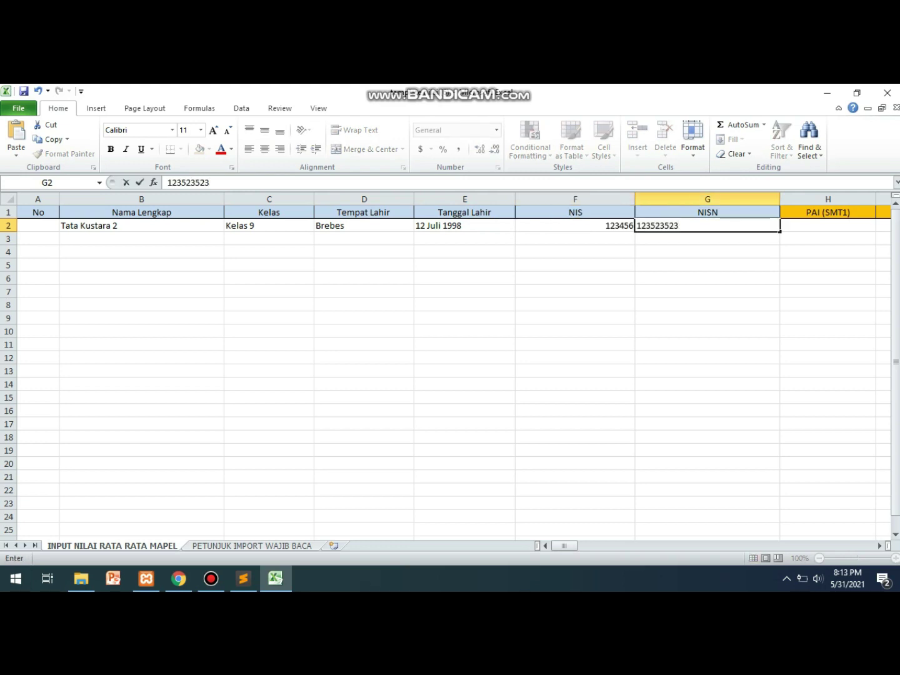
pyautogui.press('Tab')
# Enter the first SMT1 grades, 75 for PAI and 80 in the next column.
pyautogui.press('F2')
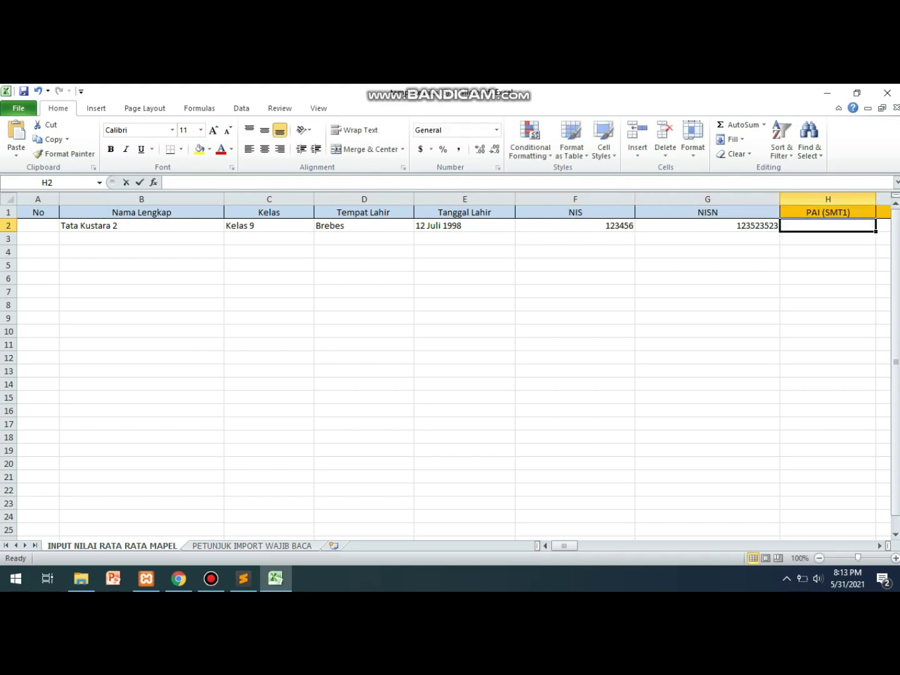
pyautogui.write('75')
pyautogui.press('Tab')
pyautogui.write('80')
pyautogui.press('Left')
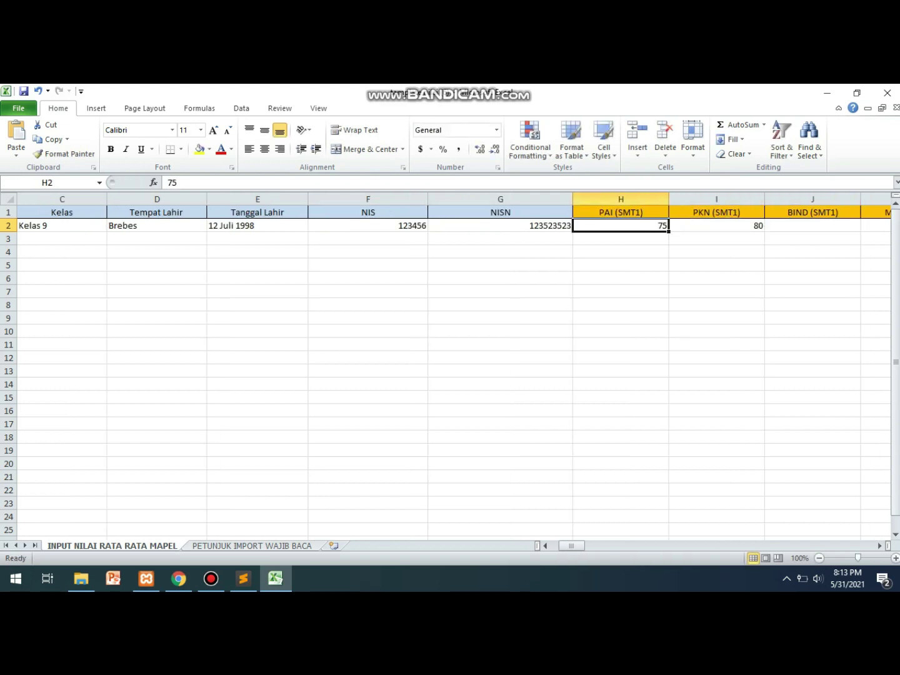
pyautogui.hotkey('shift', 'Right')
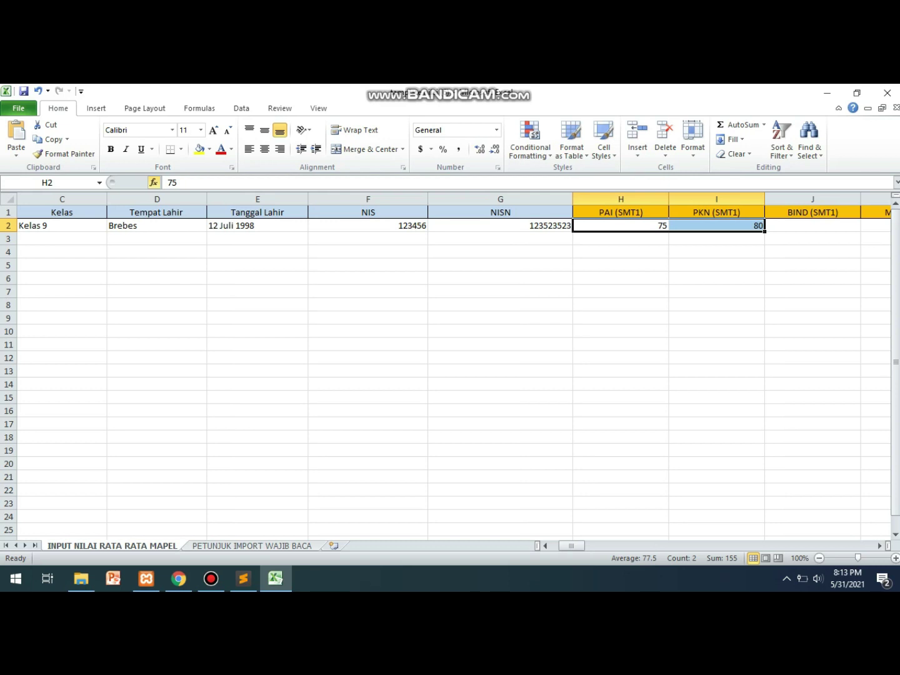
pyautogui.moveTo(765, 232); pyautogui.dragTo(447, 233)
pyautogui.click(562, 226)
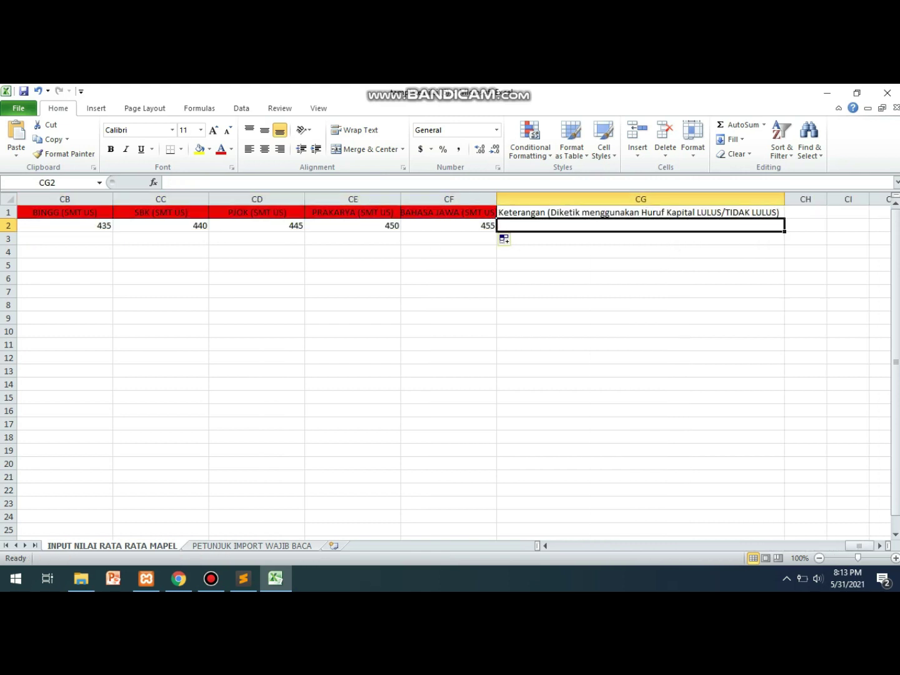
pyautogui.write('LULUS')
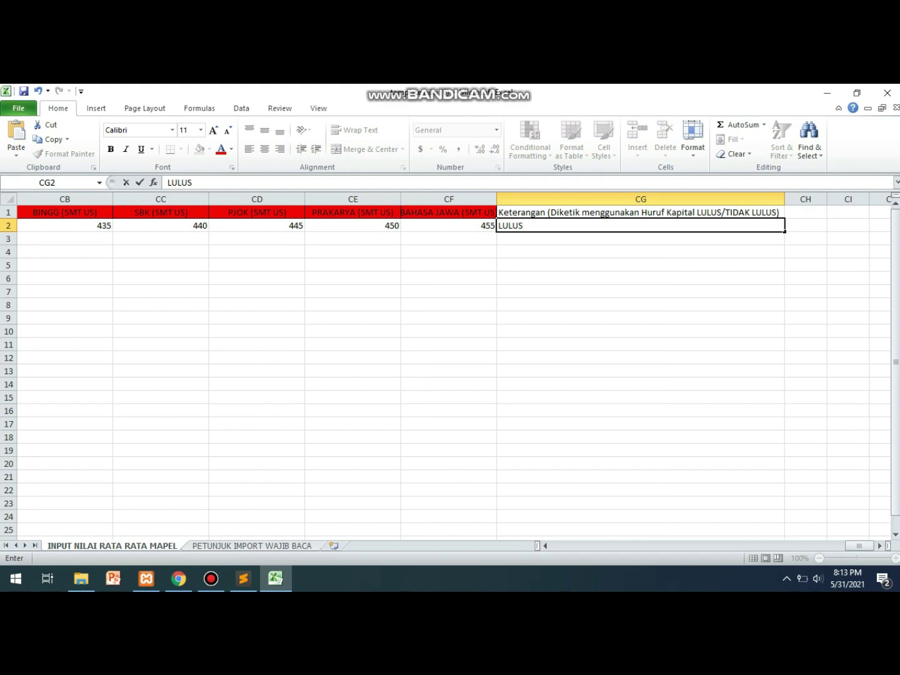
pyautogui.press('Left')
pyautogui.hotkey('ctrl', 'z')
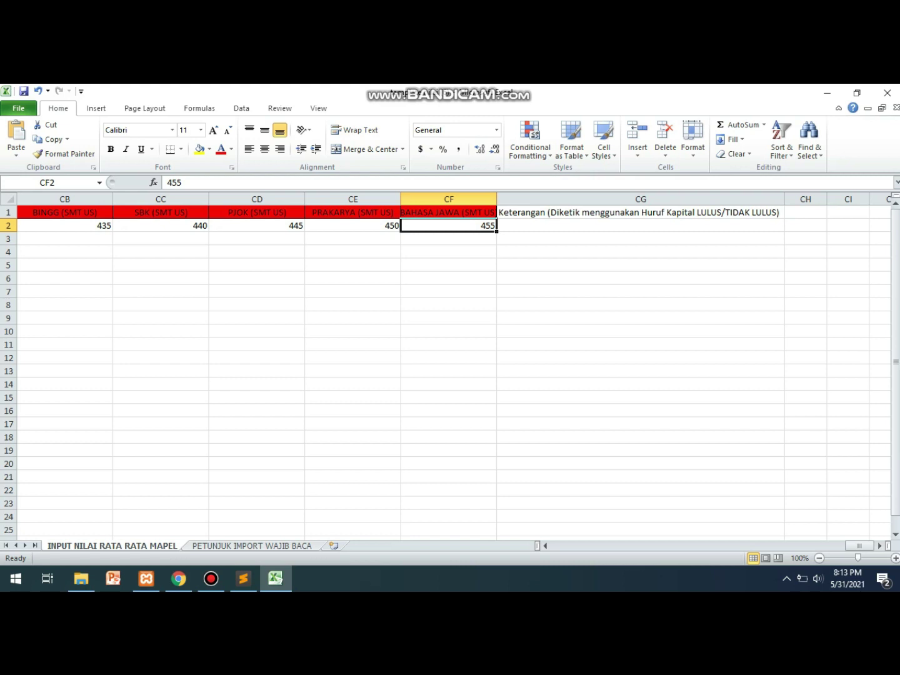
pyautogui.hotkey('ctrl', 'z')
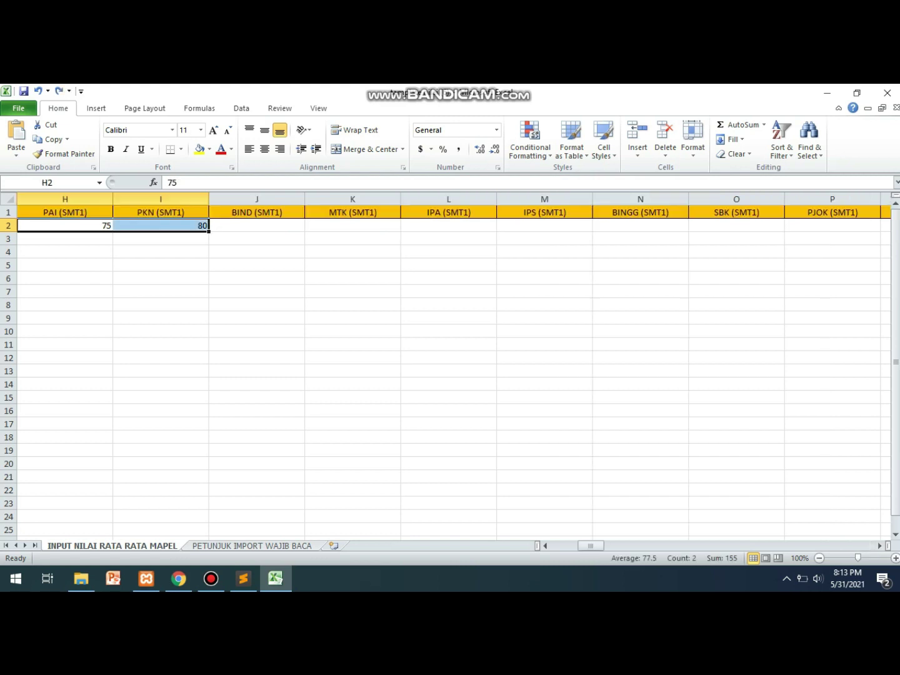
# Copy the 75 and 80 grades into the BIND and MTK columns.
pyautogui.hotkey('ctrl', 'c')
pyautogui.press('Right')
pyautogui.press('Right')
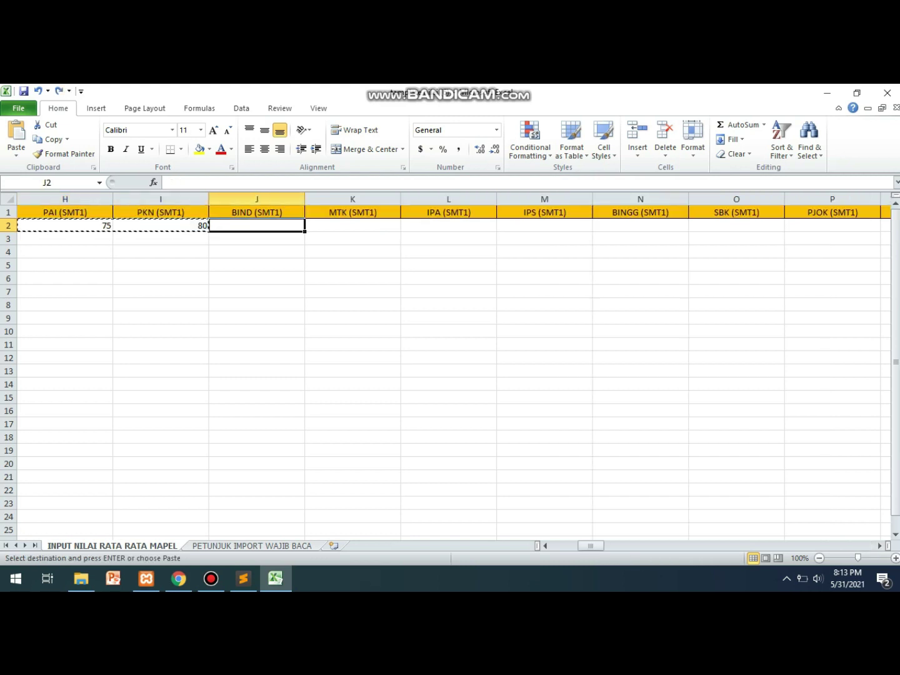
pyautogui.hotkey('shift', 'Right')
pyautogui.hotkey('ctrl', 'v')
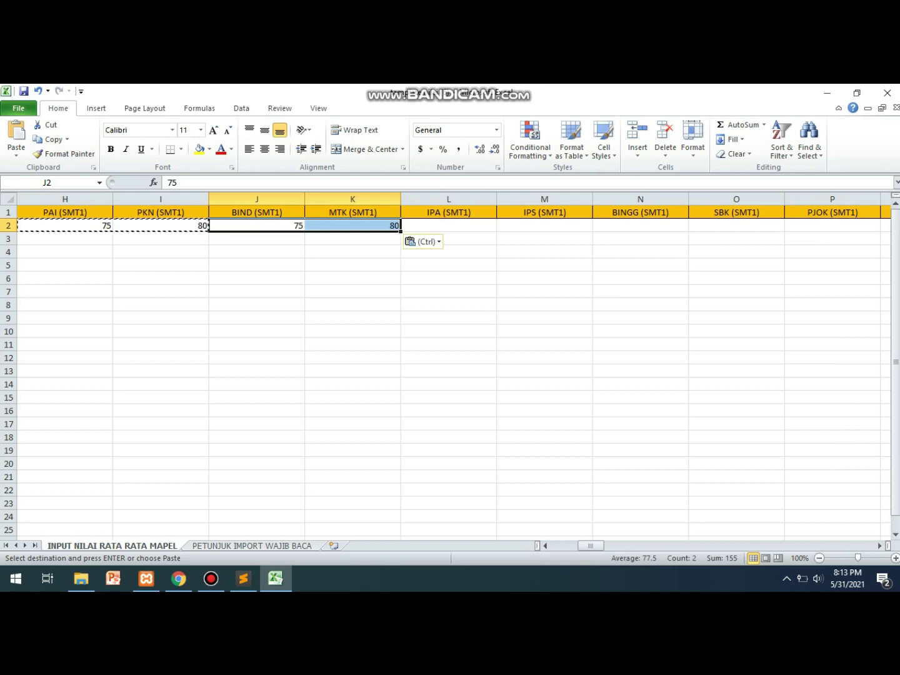
pyautogui.press('Left')
pyautogui.press('Left')
pyautogui.press('Left')
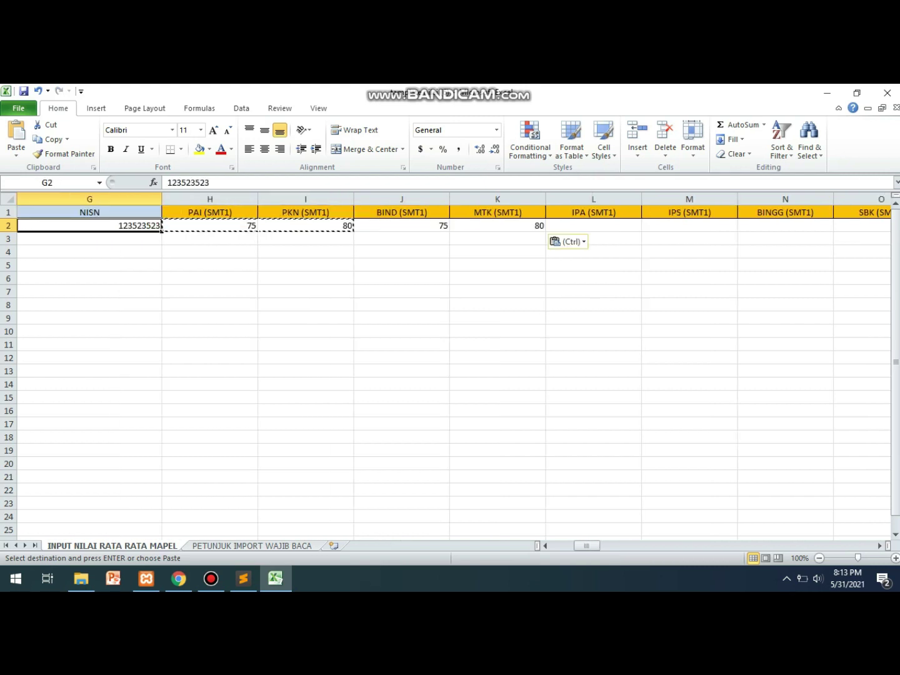
pyautogui.press('Right')
# Paste grades 75, 80, 75, 80 into the IPA through SBK columns.
pyautogui.hotkey('shift', 'Right')
pyautogui.hotkey('shift', 'Right')
pyautogui.hotkey('shift', 'Right')
pyautogui.hotkey('ctrl', 'c')
pyautogui.press('Right')
pyautogui.press('Right')
pyautogui.press('Right')
pyautogui.press('Right')
pyautogui.hotkey('ctrl', 'v')
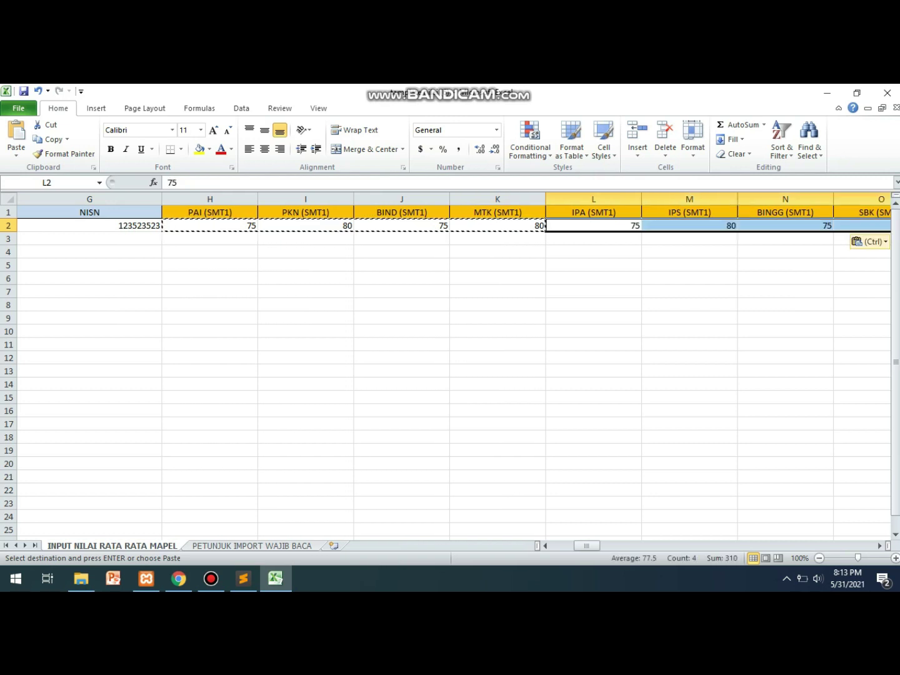
pyautogui.press('ctrl')
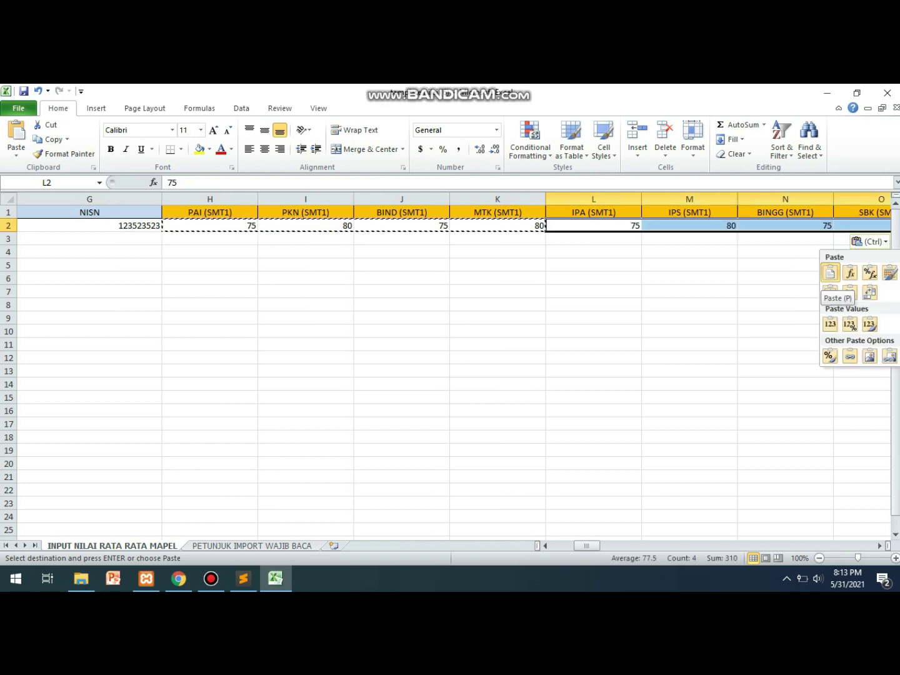
pyautogui.press('Escape')
pyautogui.click(210, 225)
pyautogui.hotkey('shift', 'Right')
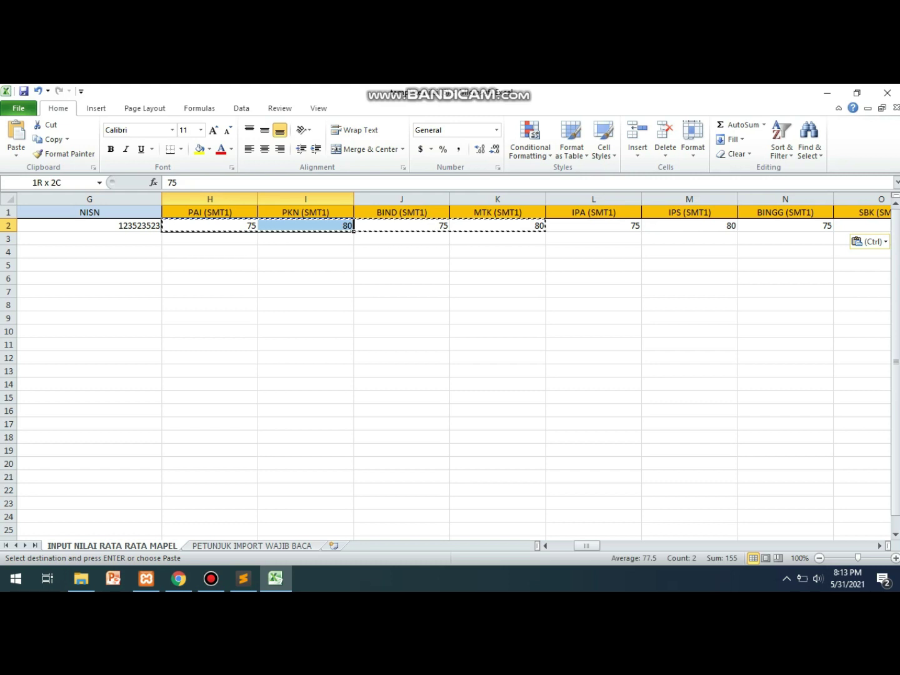
pyautogui.hotkey('shift', 'Right')
pyautogui.hotkey('shift', 'Right')
pyautogui.hotkey('shift', 'Right')
pyautogui.moveTo(638, 227); pyautogui.dragTo(475, 227)
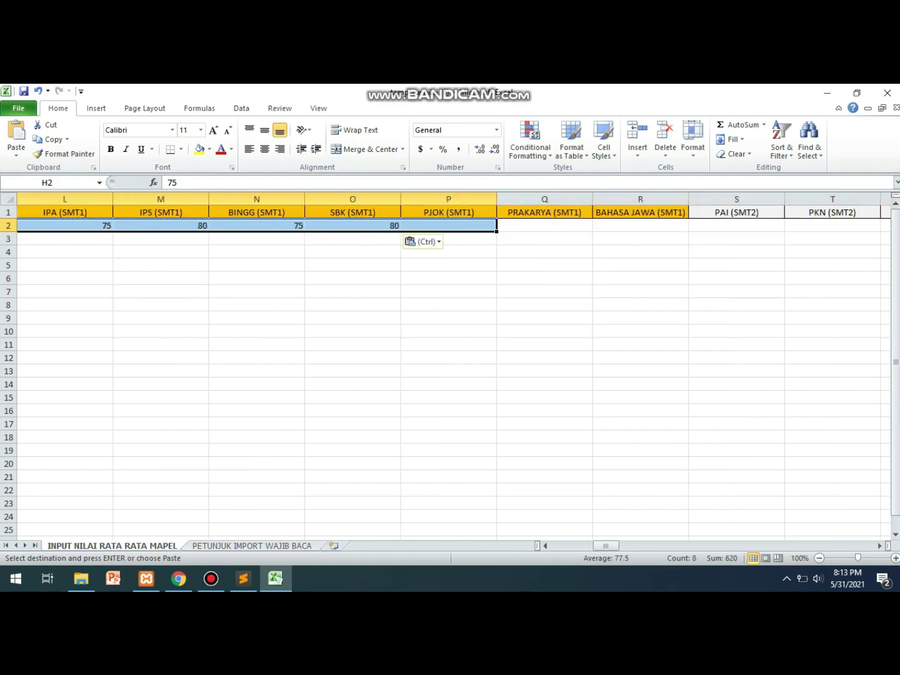
pyautogui.press('Right')
pyautogui.press('Left')
pyautogui.press('Right')
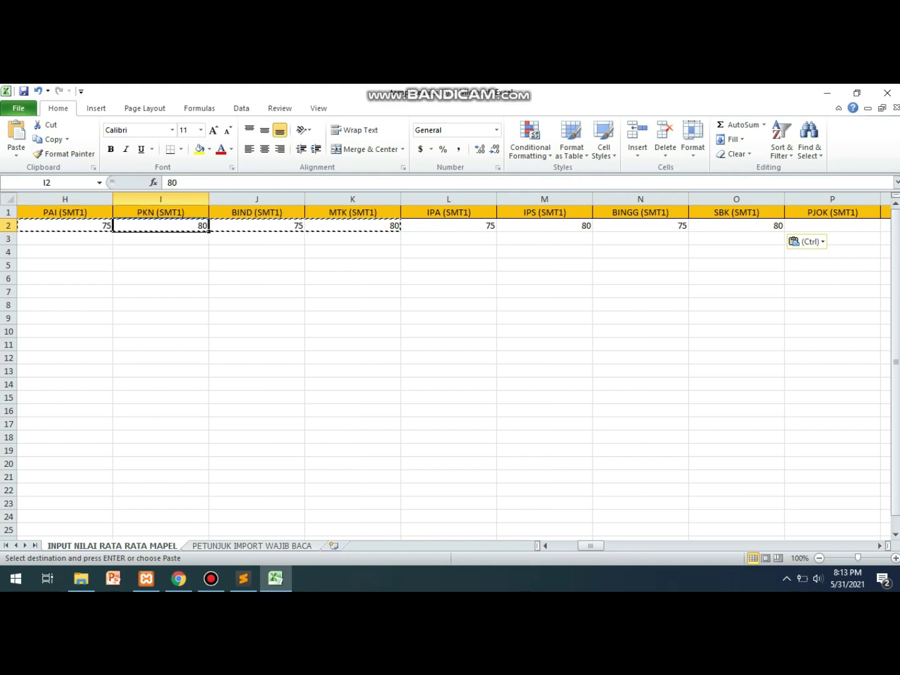
pyautogui.press('Right')
pyautogui.press('Right')
pyautogui.press('Right')
pyautogui.press('Right')
pyautogui.press('Right')
pyautogui.press('Right')
pyautogui.press('Right')
pyautogui.press('Right')
pyautogui.press('Right')
pyautogui.press('Left')
pyautogui.press('Left')
pyautogui.press('Left')
# Enter 67, 89 and 80 for PJOK, Prakarya and Bahasa Jawa, then copy all SMT1 grades.
pyautogui.write('67')
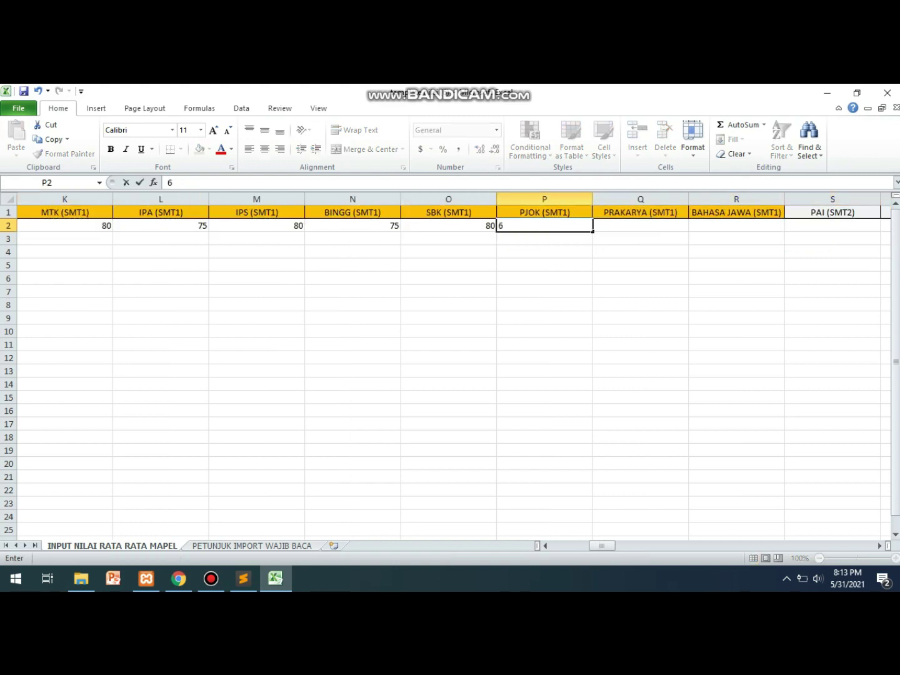
pyautogui.press('Right')
pyautogui.write('89')
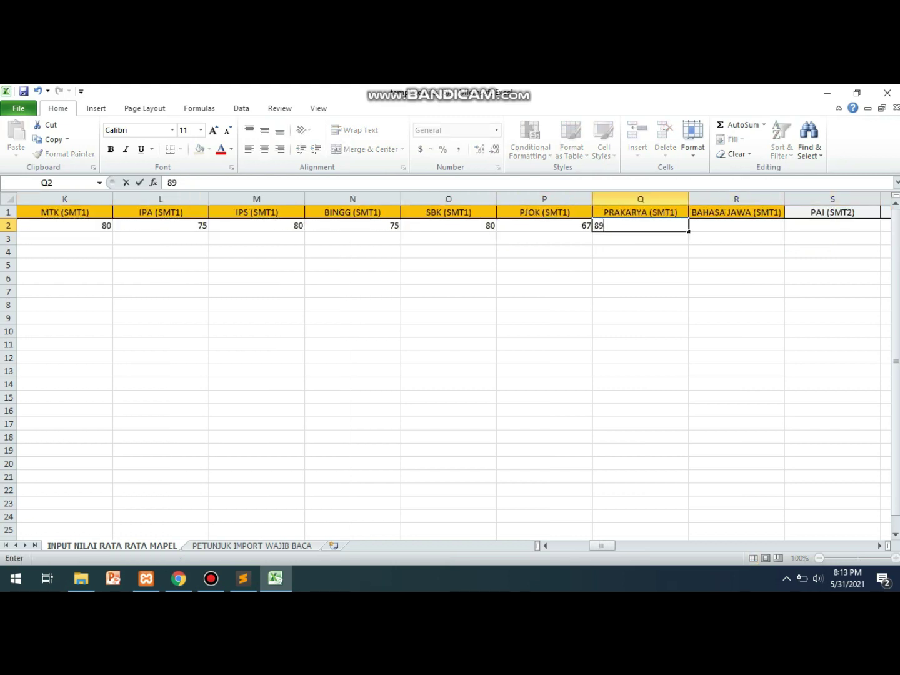
pyautogui.press('Right')
pyautogui.press('F2')
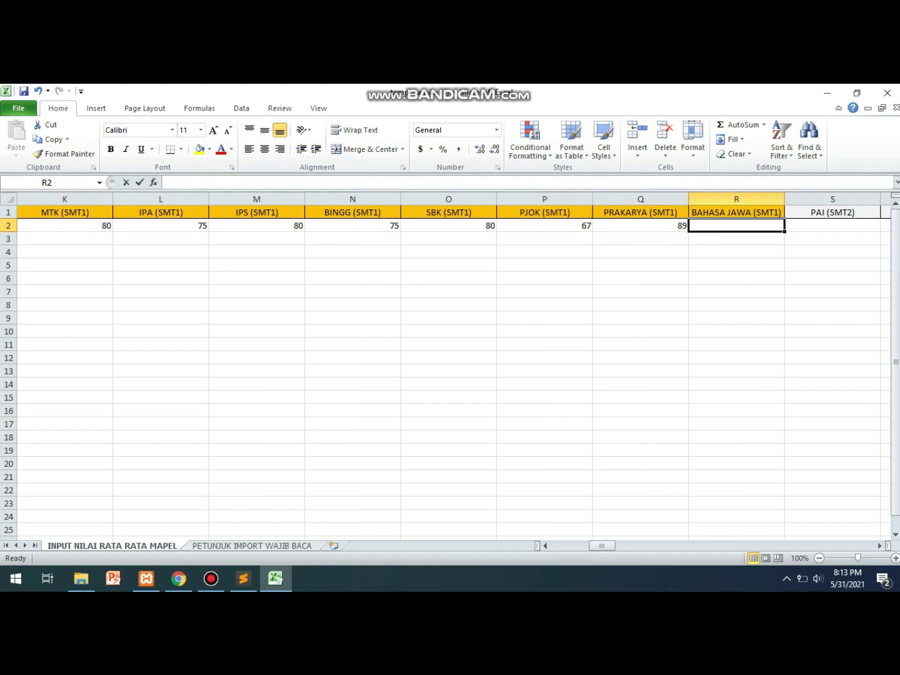
pyautogui.write('80')
pyautogui.hotkey('ctrl', 'Return')
pyautogui.hotkey('shift', 'Left')
pyautogui.hotkey('shift', 'Left')
pyautogui.hotkey('shift', 'Left')
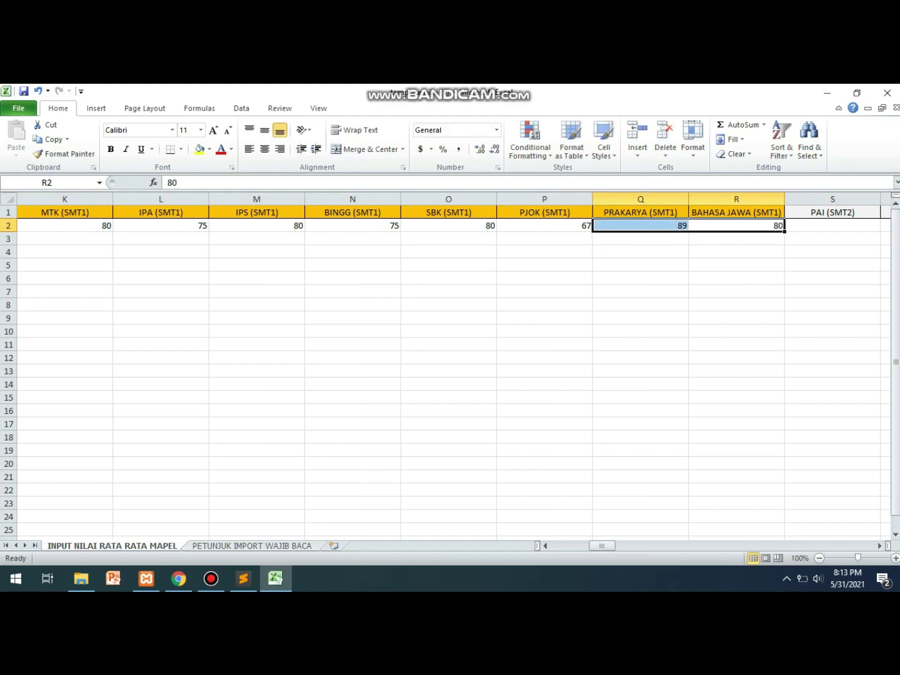
pyautogui.hotkey('shift', 'Left')
pyautogui.hotkey('shift', 'Left')
pyautogui.hotkey('shift', 'Left')
pyautogui.hotkey('shift', 'Left')
pyautogui.hotkey('shift', 'Left')
pyautogui.hotkey('shift', 'Left')
pyautogui.hotkey('shift', 'Left')
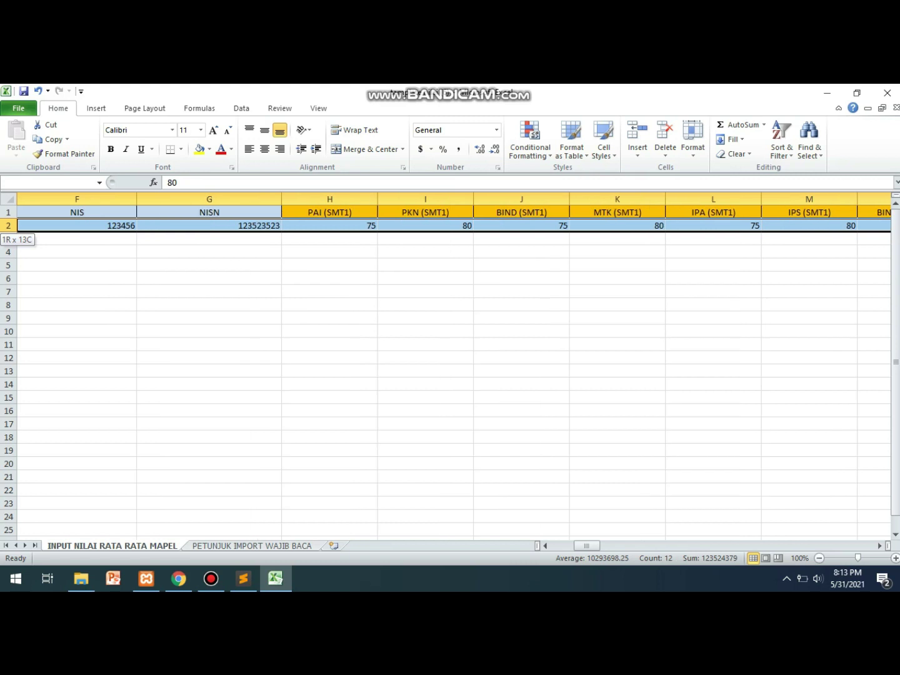
pyautogui.hotkey('ctrl', 'c')
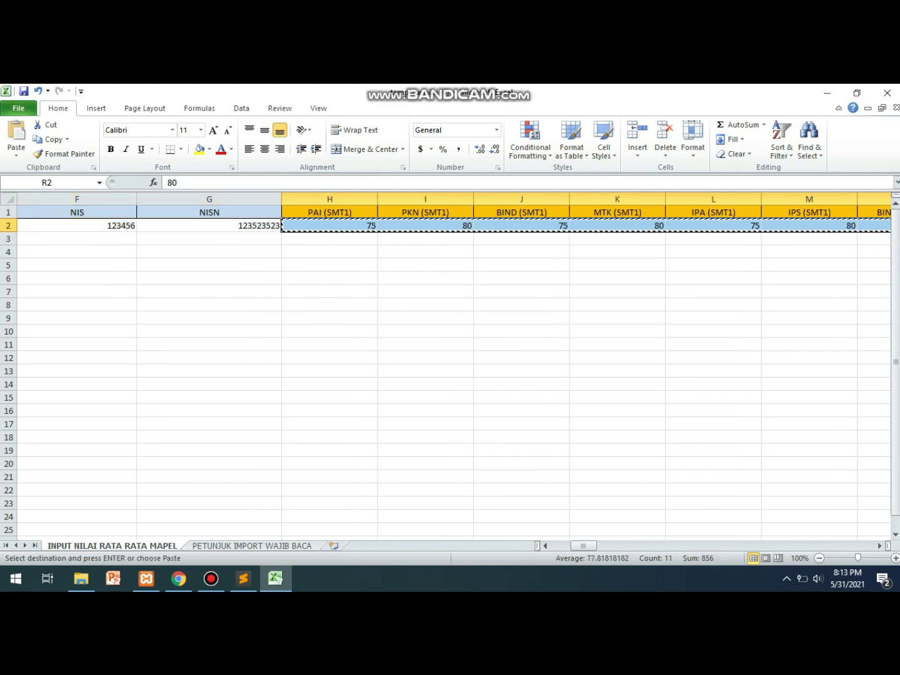
# Paste the SMT1 grades into the SMT2, SMT3 and SMT4 columns.
pyautogui.hscroll(4, 454, 375)
pyautogui.press('Right')
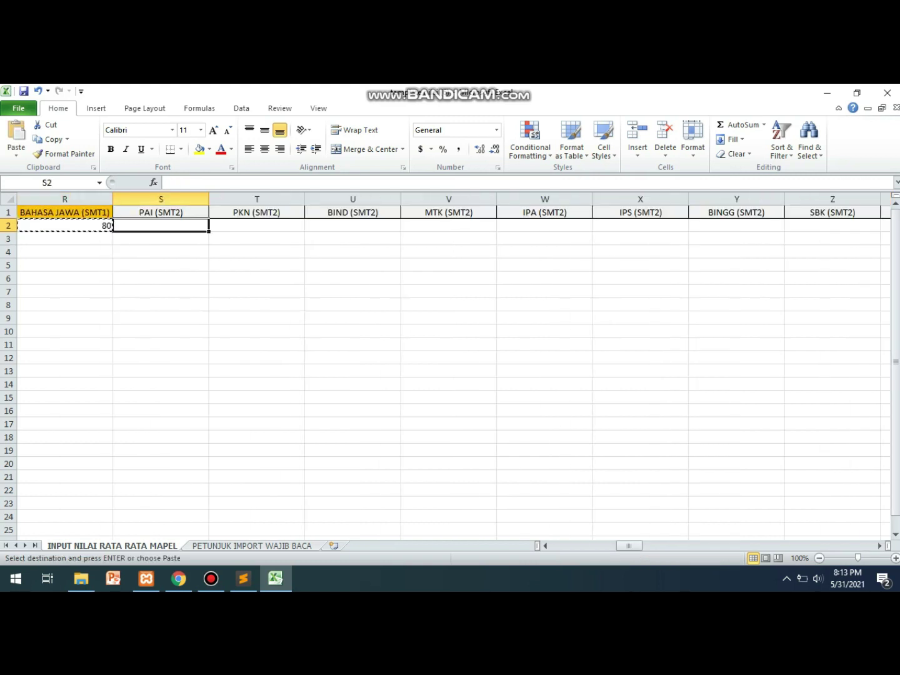
pyautogui.hotkey('ctrl', 'v')
pyautogui.press('Right')
pyautogui.press('Right')
pyautogui.press('Right')
pyautogui.press('Right')
pyautogui.press('Right')
pyautogui.press('Right')
pyautogui.press('Right')
pyautogui.press('Right')
pyautogui.press('Right')
pyautogui.press('Right')
pyautogui.press('Right')
pyautogui.press('Left')
pyautogui.press('ctrl')
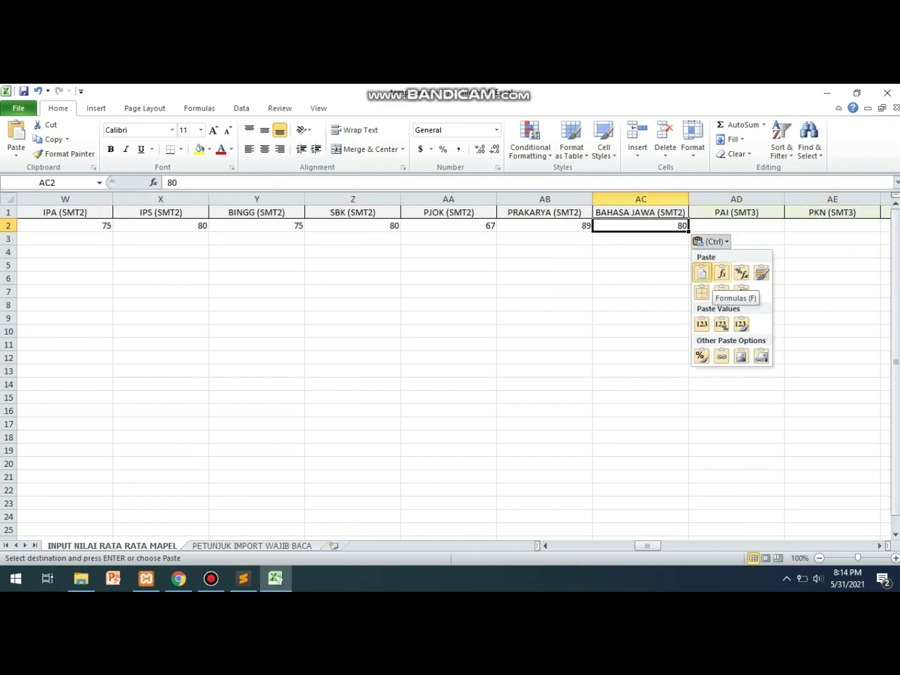
pyautogui.press('Escape')
pyautogui.press('Right')
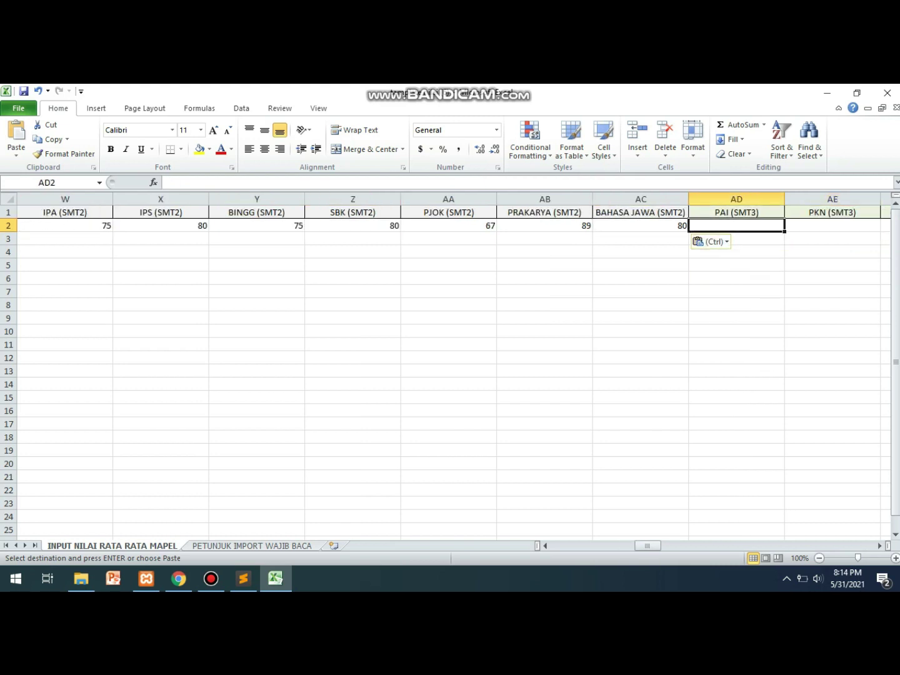
pyautogui.hotkey('ctrl', 'v')
pyautogui.press('Right')
pyautogui.press('Right')
pyautogui.press('Right')
pyautogui.press('Right')
pyautogui.press('Right')
pyautogui.press('Right')
pyautogui.press('Right')
pyautogui.press('Right')
pyautogui.press('Right')
pyautogui.press('Right')
pyautogui.press('Right')
pyautogui.press('Right')
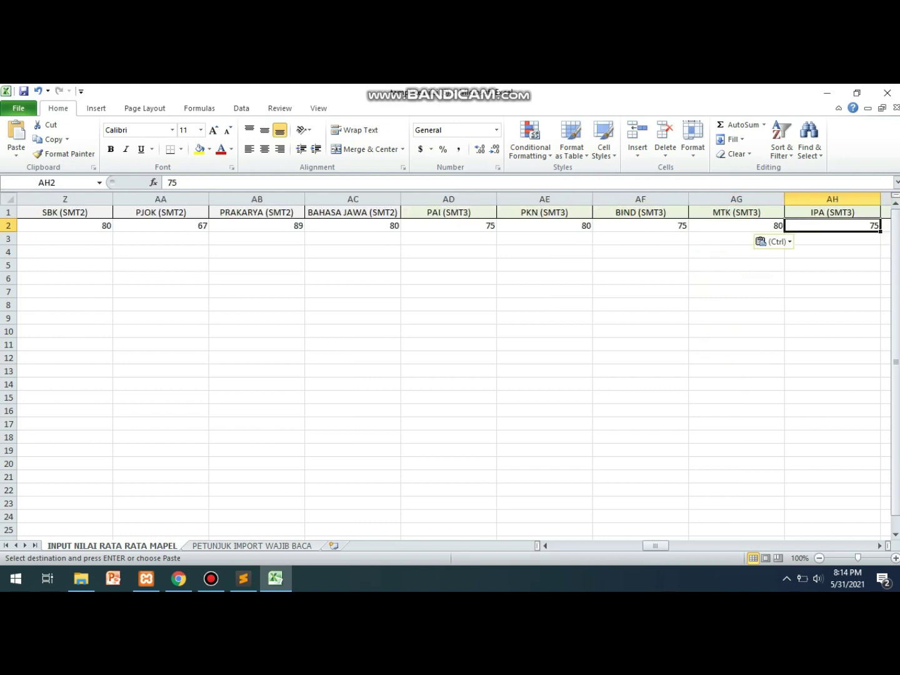
pyautogui.press('Left')
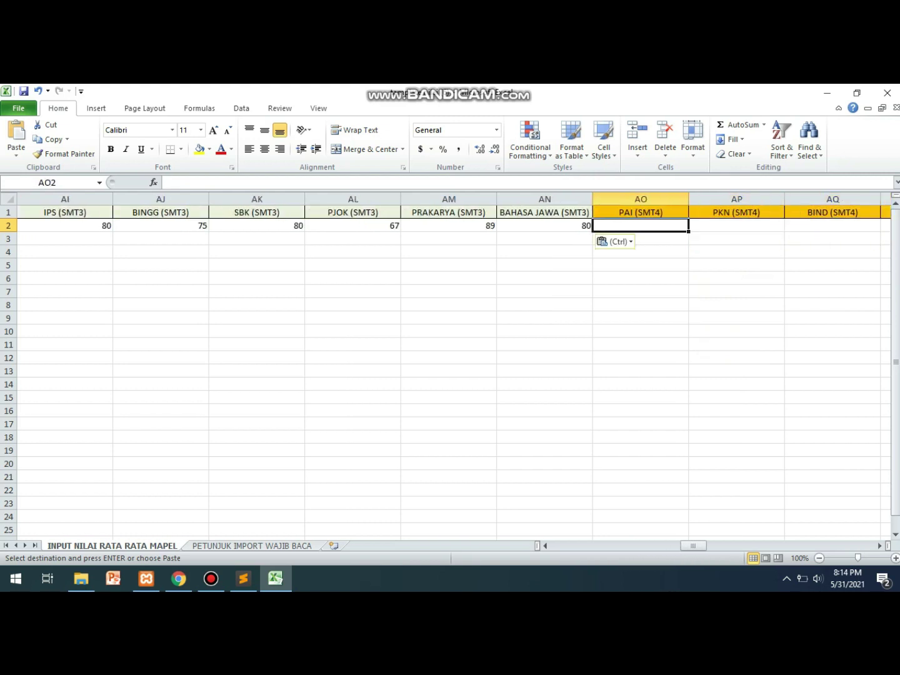
pyautogui.hotkey('ctrl', 'v')
pyautogui.press('Right')
pyautogui.press('Right')
pyautogui.press('Right')
pyautogui.press('Right')
pyautogui.press('Right')
pyautogui.press('Right')
pyautogui.press('Right')
pyautogui.press('Right')
pyautogui.press('Right')
pyautogui.press('Right')
pyautogui.press('Right')
pyautogui.press('Right')
# Paste the same grades into the SMT5, NILAI US and SMT US columns.
pyautogui.press('Left')
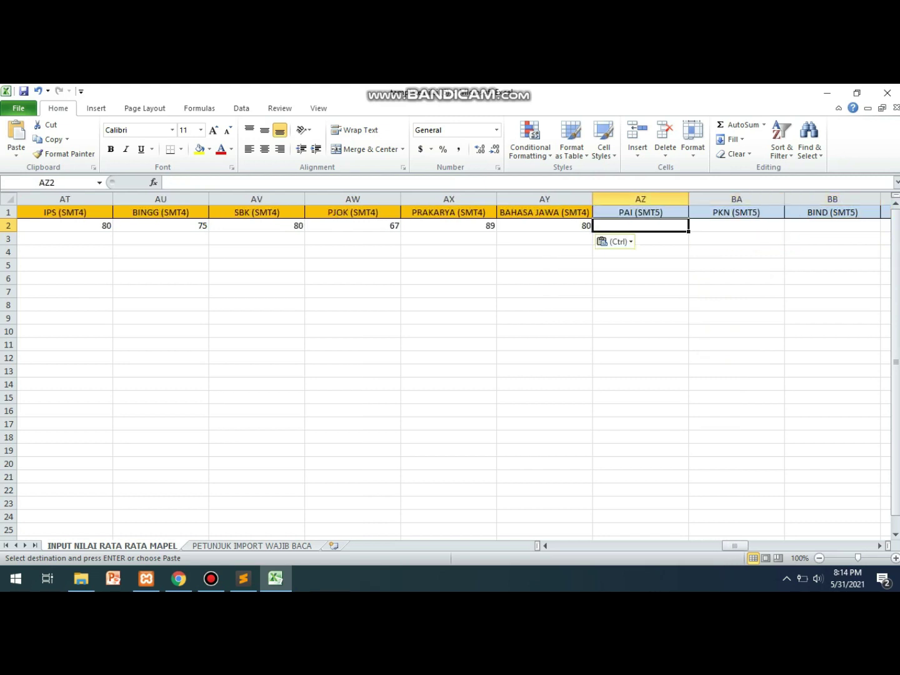
pyautogui.hotkey('ctrl', 'v')
pyautogui.press('Right')
pyautogui.press('Right')
pyautogui.press('Right')
pyautogui.press('Right')
pyautogui.press('Right')
pyautogui.press('Right')
pyautogui.press('Right')
pyautogui.press('Right')
pyautogui.press('Right')
pyautogui.press('Right')
pyautogui.press('Right')
pyautogui.press('Right')
pyautogui.press('Right')
pyautogui.press('Left')
pyautogui.press('Left')
pyautogui.hotkey('ctrl', 'v')
pyautogui.press('Right')
pyautogui.press('Right')
pyautogui.press('Right')
pyautogui.press('Right')
pyautogui.press('Right')
pyautogui.press('Right')
pyautogui.press('Right')
pyautogui.press('Right')
pyautogui.press('Right')
pyautogui.press('Right')
pyautogui.press('Right')
pyautogui.press('Right')
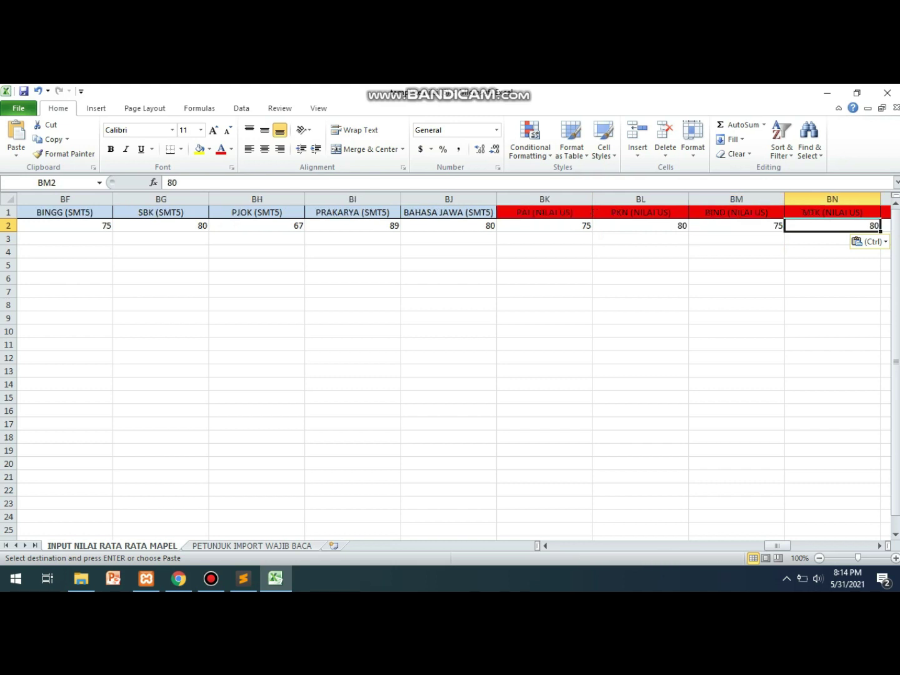
pyautogui.press('Left')
pyautogui.press('Left')
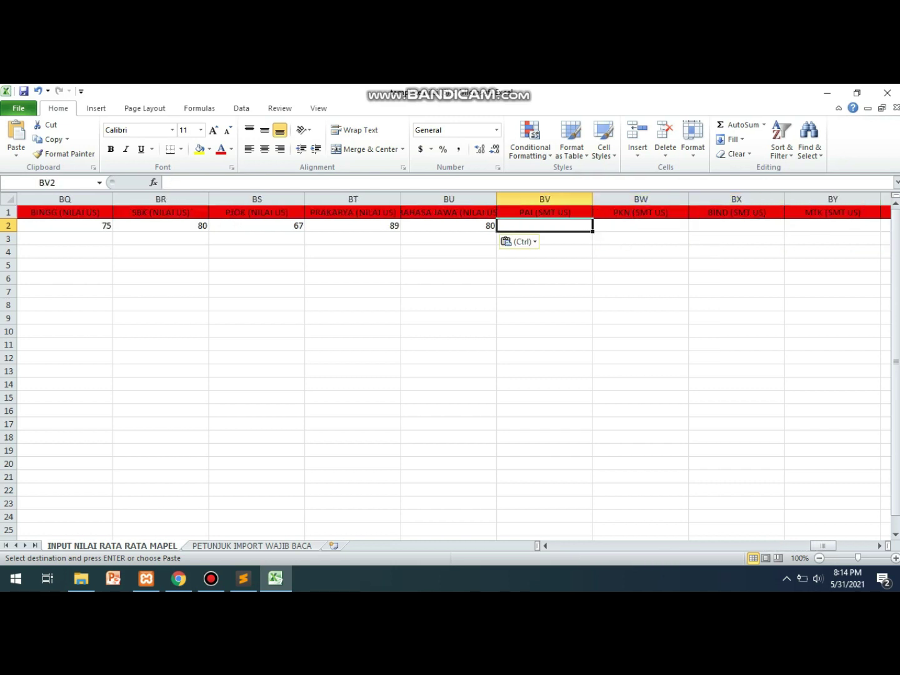
pyautogui.hotkey('ctrl', 'v')
pyautogui.press('ctrl')
pyautogui.press('Right')
pyautogui.press('Right')
pyautogui.press('Left')
pyautogui.press('Left')
pyautogui.press('Escape')
pyautogui.press('Right')
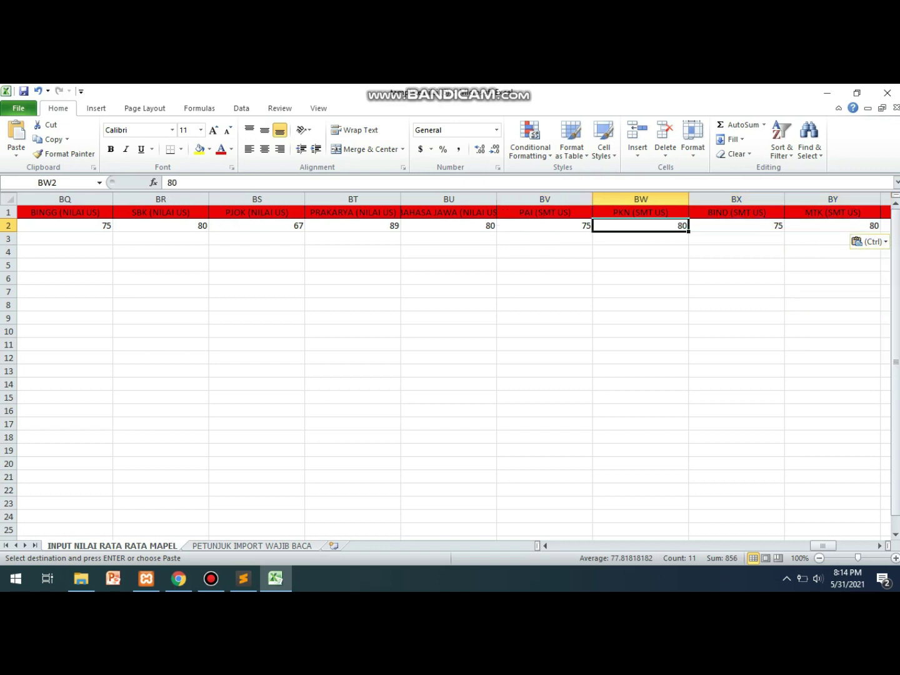
pyautogui.press('Down')
pyautogui.press('Down')
pyautogui.press('Down')
pyautogui.press('Down')
pyautogui.press('Down')
pyautogui.press('Down')
pyautogui.press('Down')
pyautogui.press('Down')
pyautogui.press('Down')
pyautogui.press('Down')
pyautogui.press('Down')
pyautogui.press('Down')
pyautogui.press('Right')
pyautogui.press('Right')
pyautogui.press('Right')
pyautogui.press('Right')
pyautogui.press('Right')
pyautogui.press('Right')
pyautogui.press('Right')
pyautogui.press('Right')
pyautogui.press('Right')
pyautogui.press('Right')
pyautogui.press('Right')
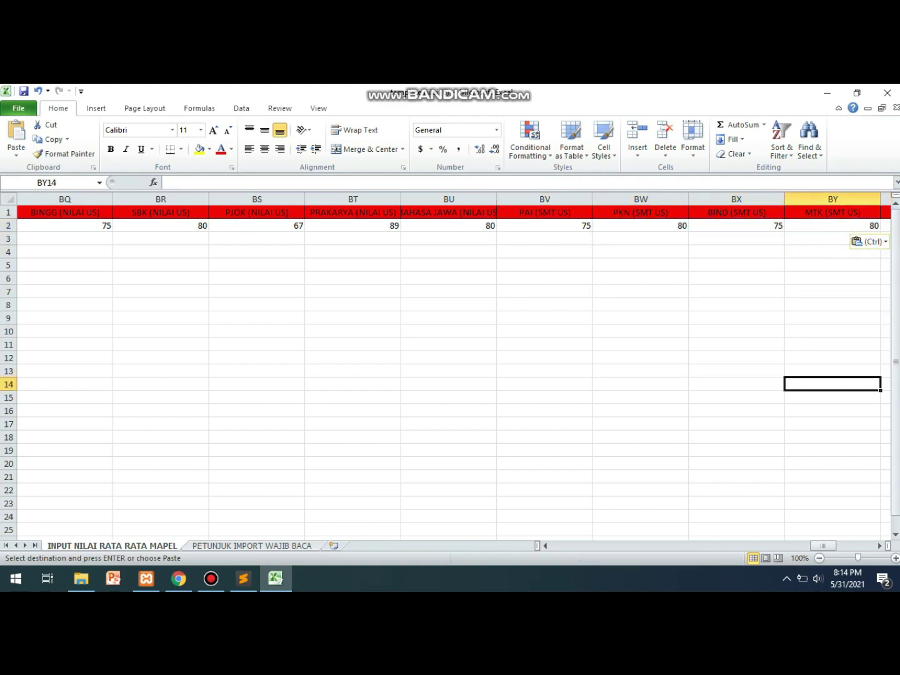
# Mark the first student as LULUS in the Keterangan column.
pyautogui.click(641, 226)
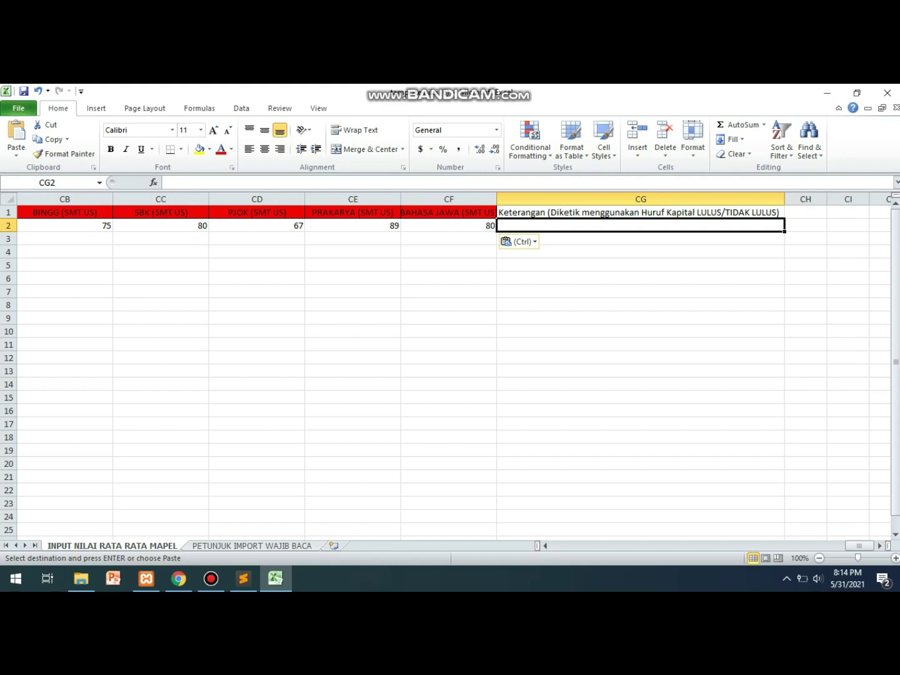
pyautogui.write('LULUS')
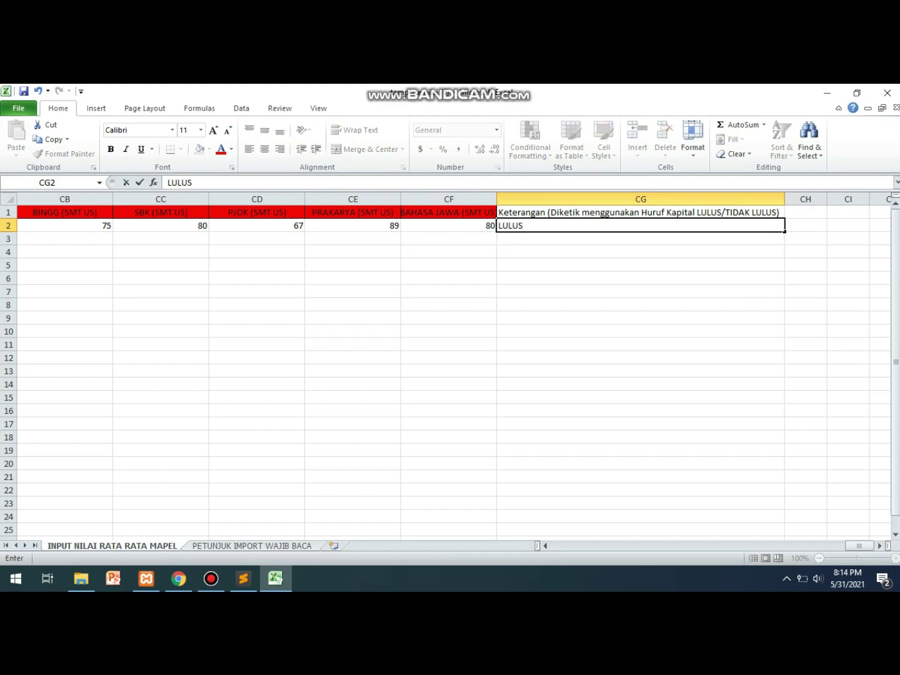
pyautogui.press('Return')
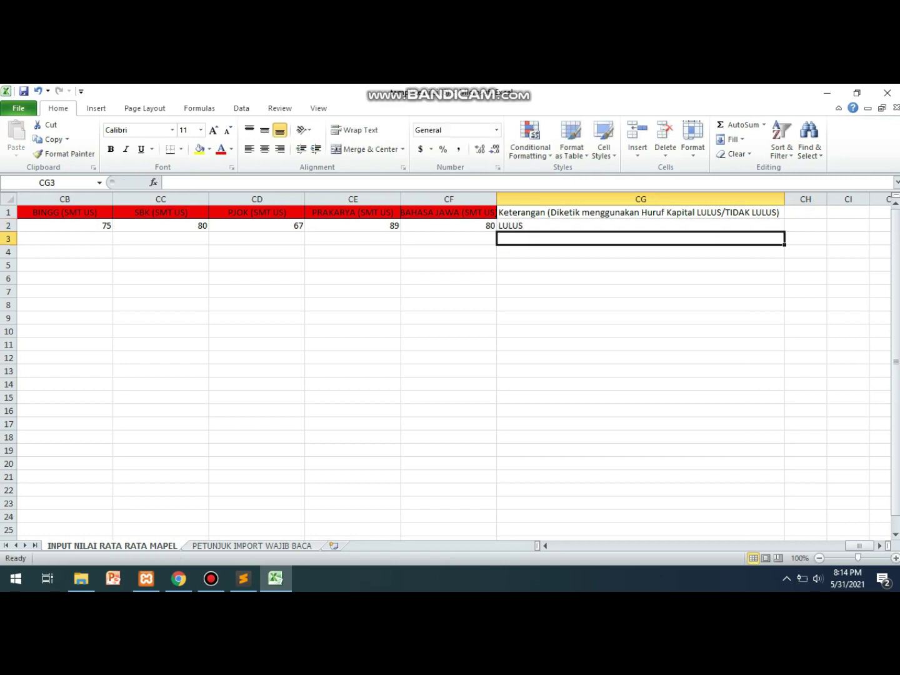
# Copy the full row 2 student record down through row 10 and save the workbook.
pyautogui.click(641, 225)
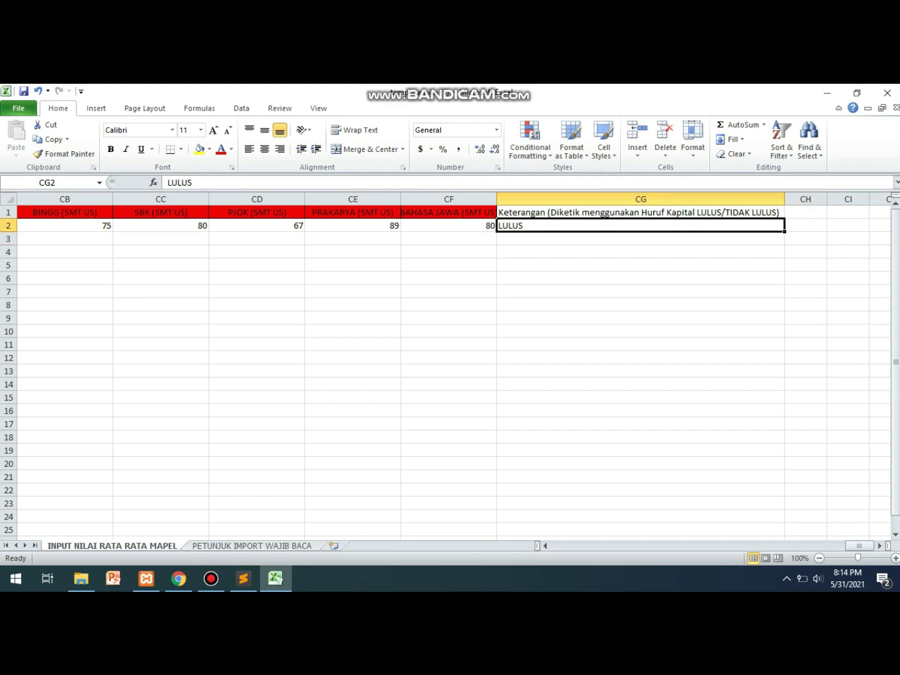
pyautogui.hotkey('shift', 'Left')
pyautogui.hotkey('shift', 'Left')
pyautogui.hotkey('shift', 'Left')
pyautogui.hotkey('shift', 'Left')
pyautogui.hotkey('shift', 'Left')
pyautogui.hotkey('shift', 'Left')
pyautogui.hotkey('shift', 'Left')
pyautogui.hotkey('shift', 'Left')
pyautogui.hotkey('shift', 'Left')
pyautogui.hotkey('shift', 'Left')
pyautogui.hotkey('shift', 'Left')
pyautogui.hotkey('shift', 'Left')
pyautogui.hotkey('shift', 'Left')
pyautogui.hotkey('shift', 'Left')
pyautogui.hotkey('shift', 'Left')
pyautogui.hotkey('shift', 'Left')
pyautogui.hotkey('shift', 'Left')
pyautogui.hotkey('shift', 'Left')
pyautogui.hotkey('shift', 'Left')
pyautogui.hotkey('shift', 'Left')
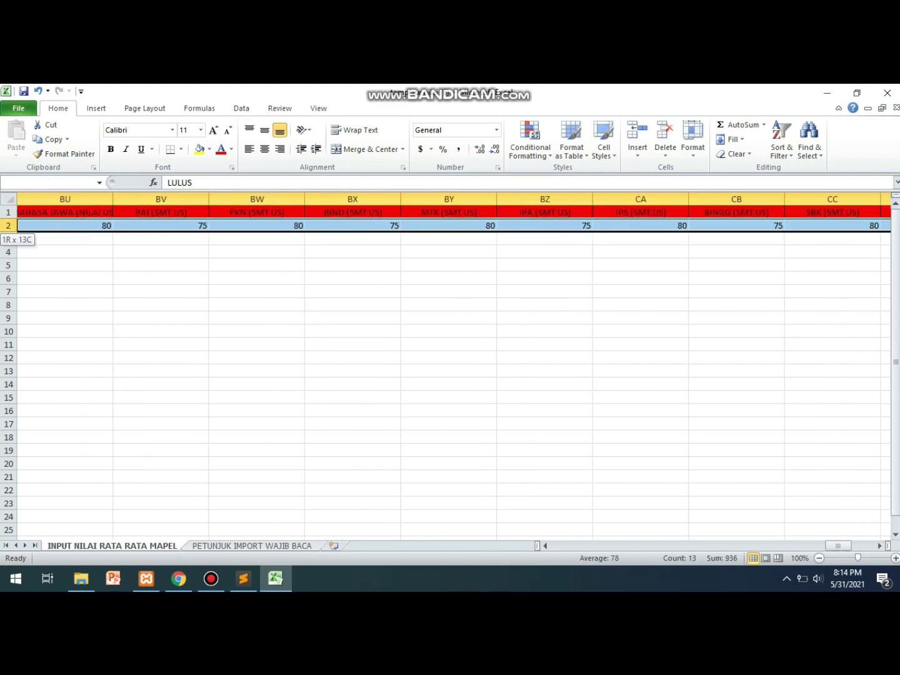
pyautogui.hotkey('ctrl', 'Left')
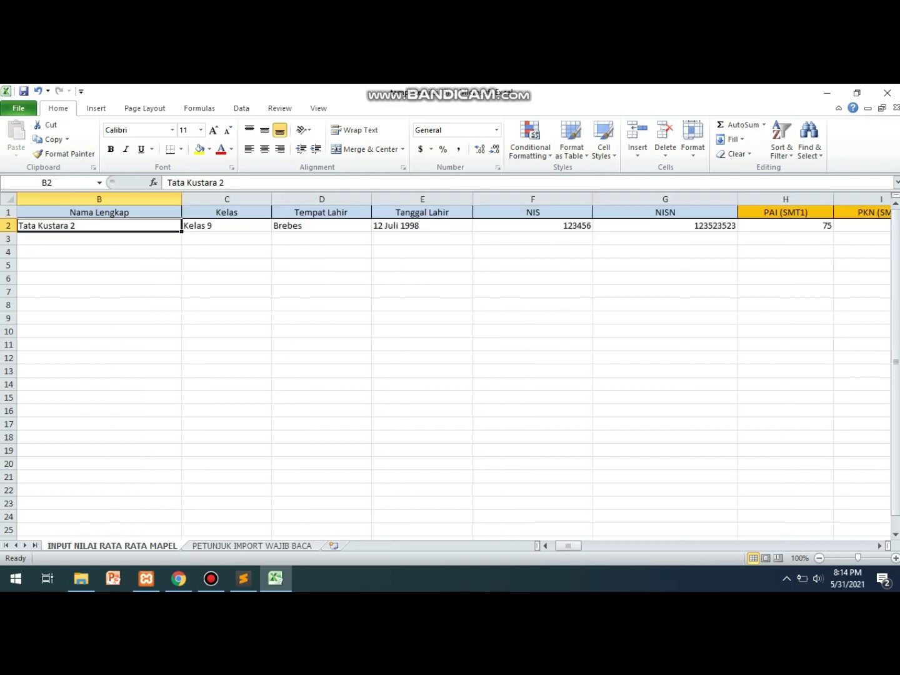
pyautogui.hotkey('ctrl', 'shift', 'Right')
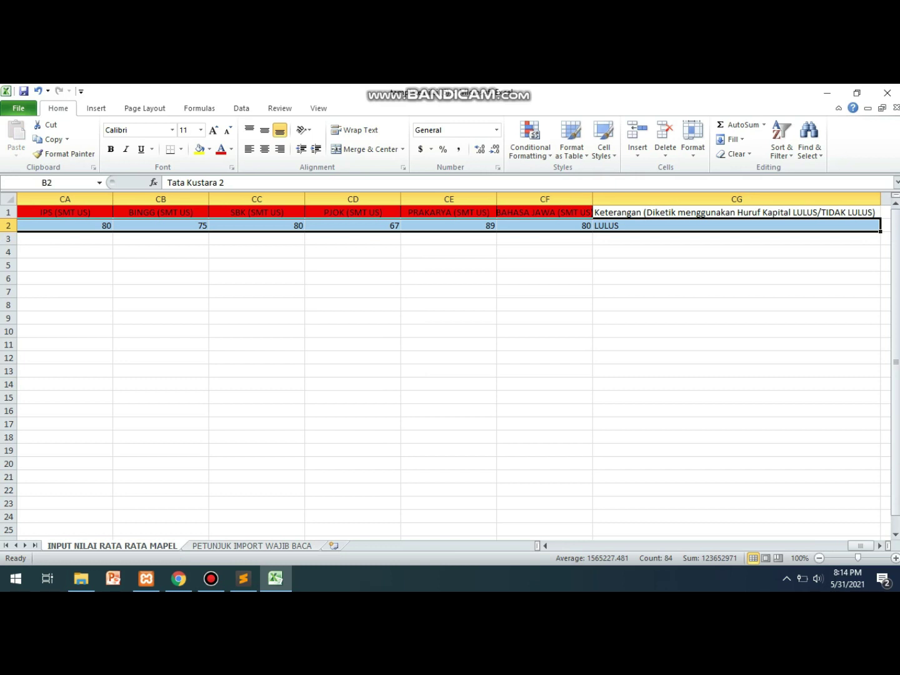
pyautogui.moveTo(880, 231); pyautogui.dragTo(875, 335)
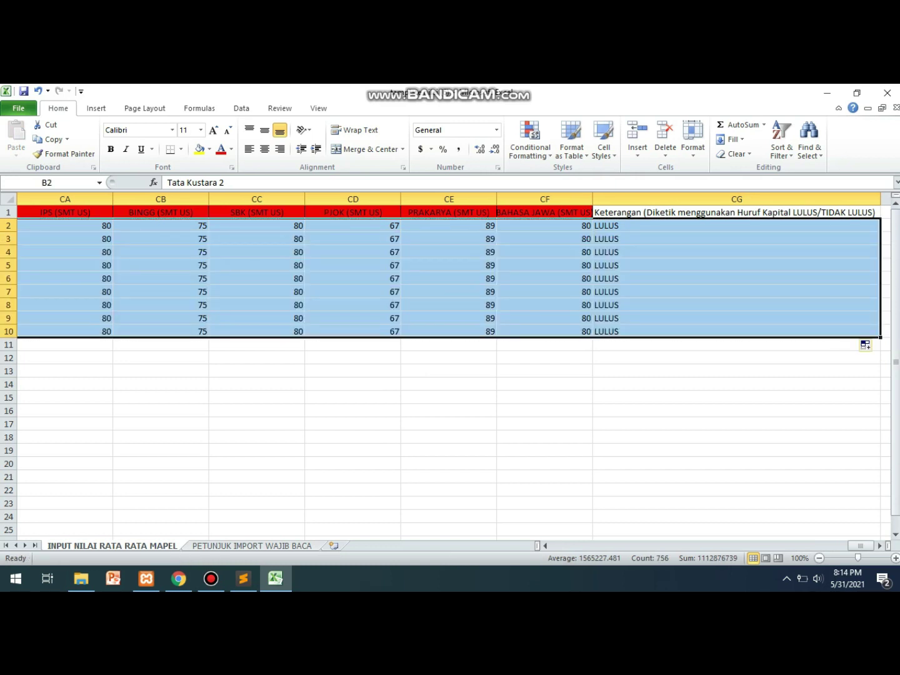
pyautogui.click(738, 318)
pyautogui.hotkey('ctrl', 'Left')
pyautogui.press('Up')
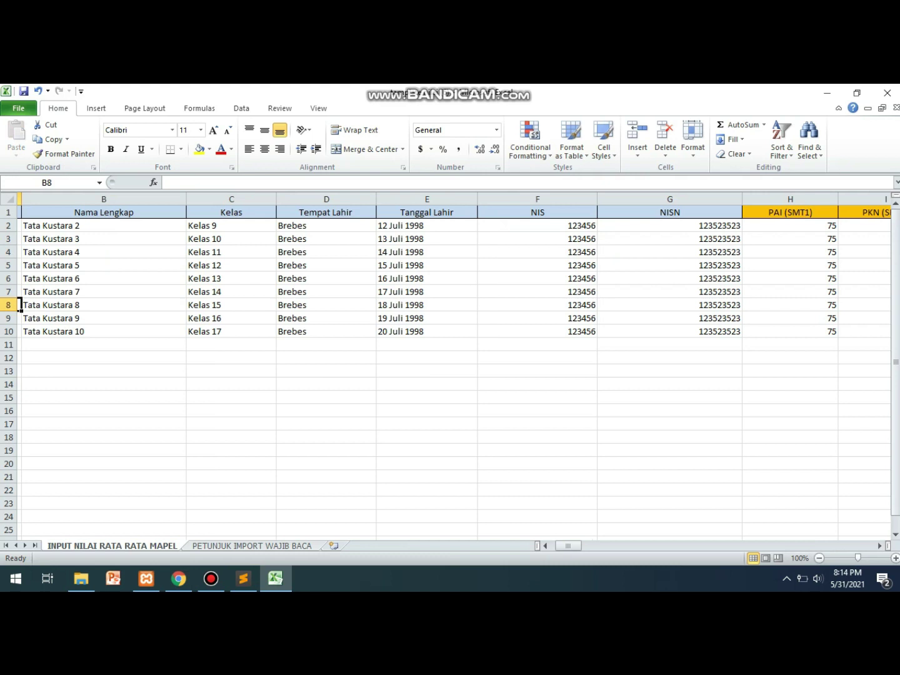
pyautogui.press('Left')
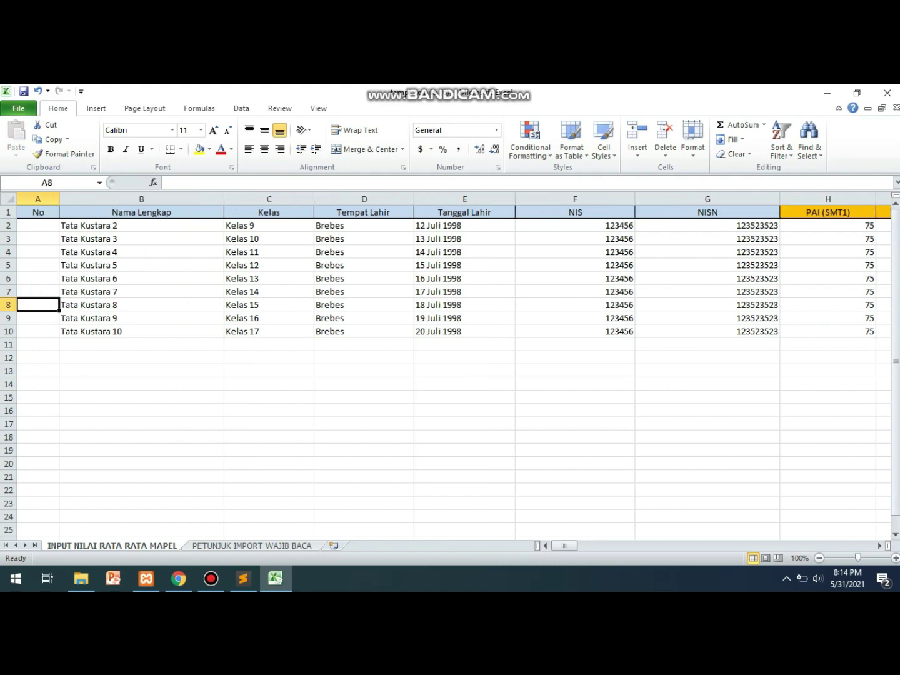
pyautogui.hotkey('ctrl', 's')
# On the import page, choose tamplate nilai (6).xlsx from the Downloads folder.
pyautogui.click(179, 578)
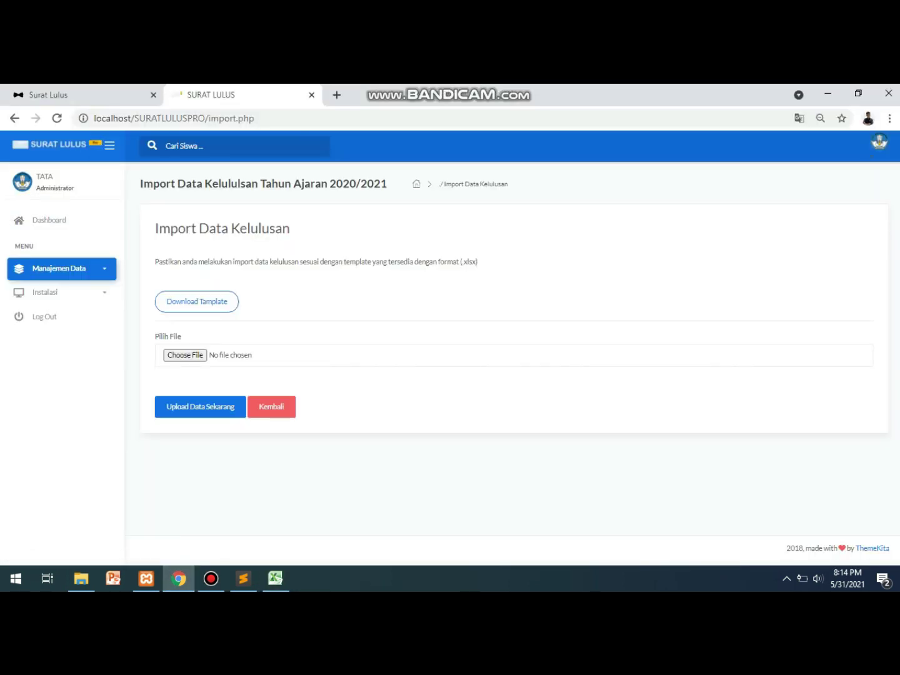
pyautogui.click(185, 356)
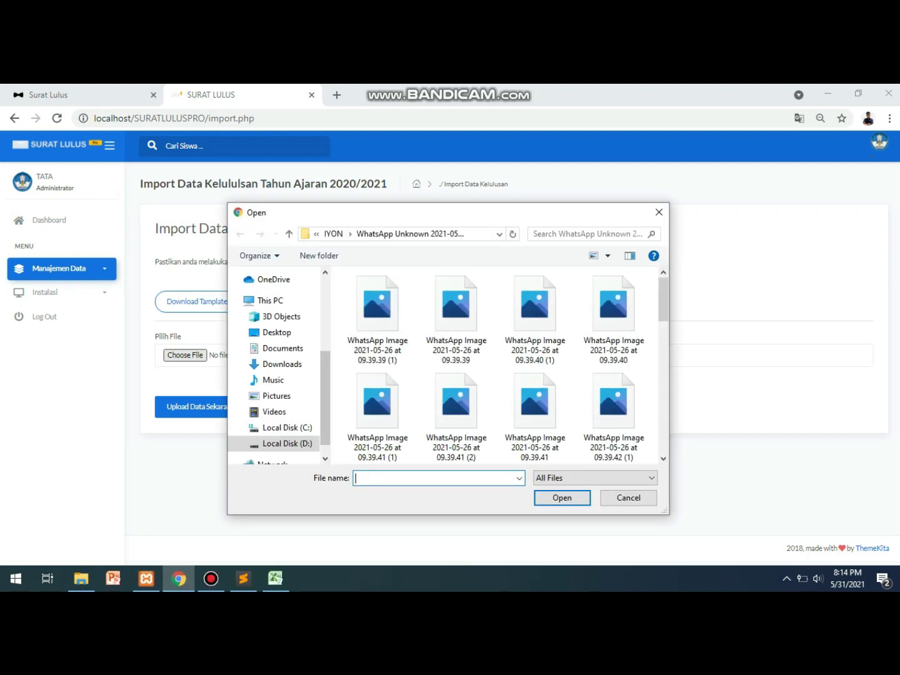
pyautogui.click(282, 364)
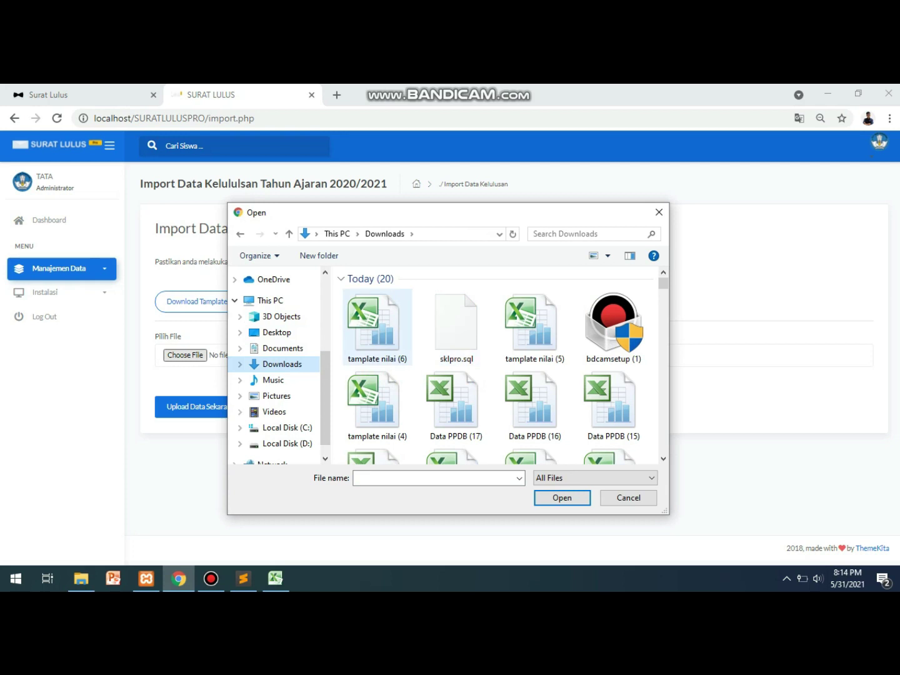
pyautogui.doubleClick(373, 325)
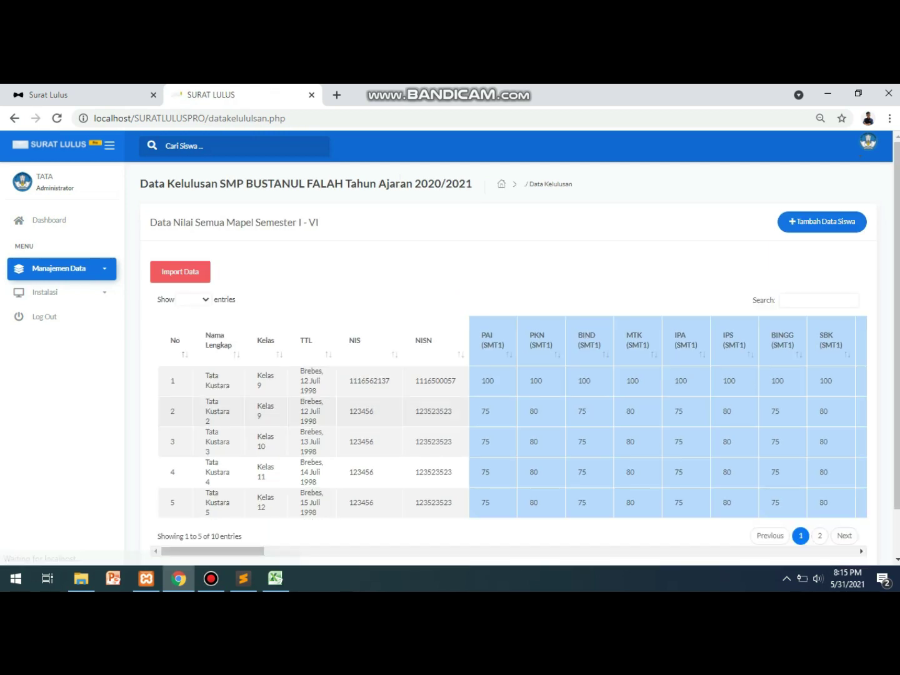
# Delete the fifth listed student's grade record from the graduation table.
pyautogui.scroll(-1, 519, 351)
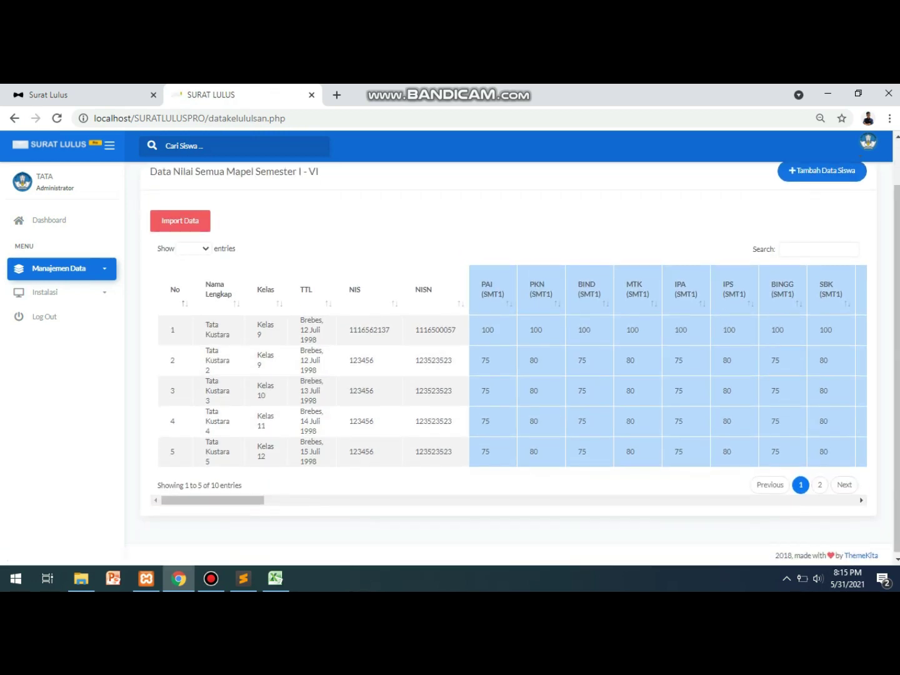
pyautogui.hscroll(20, 509, 366)
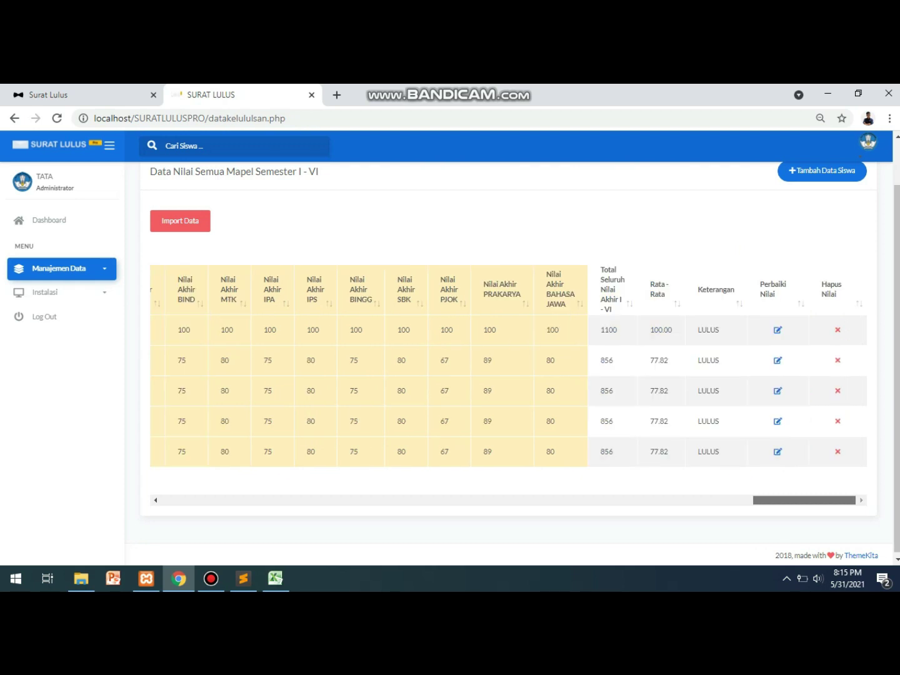
pyautogui.hscroll(-20, 508, 365)
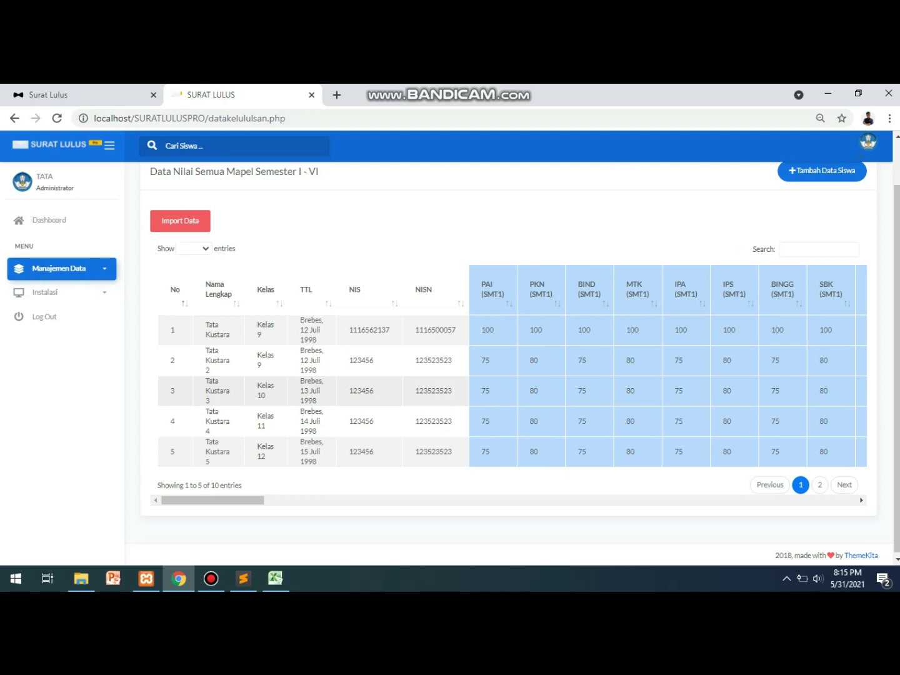
pyautogui.rightClick(424, 391)
pyautogui.click(431, 404)
pyautogui.moveTo(212, 500); pyautogui.dragTo(805, 500)
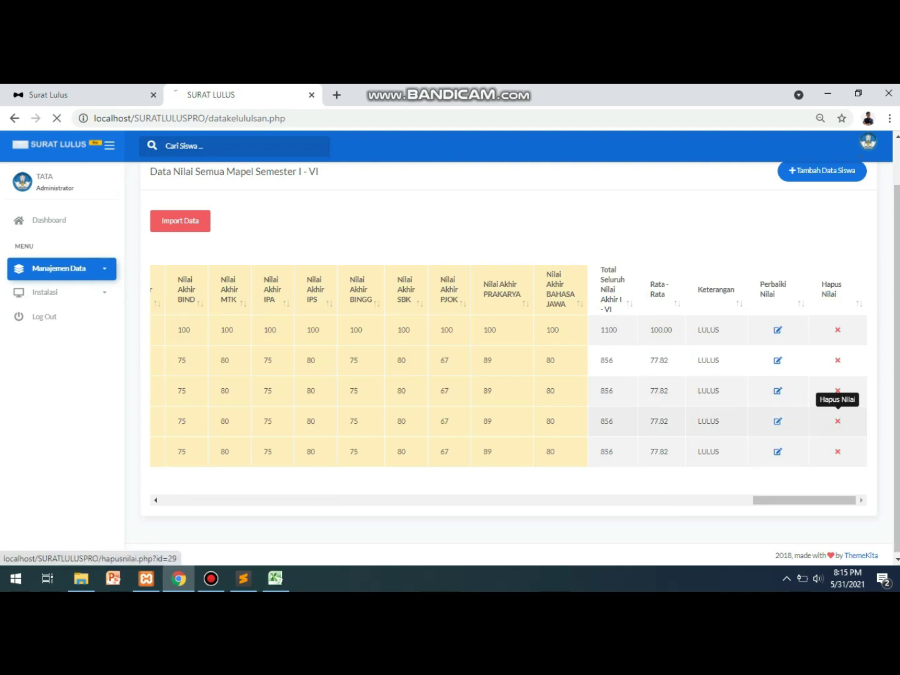
pyautogui.scroll(-2, 509, 375)
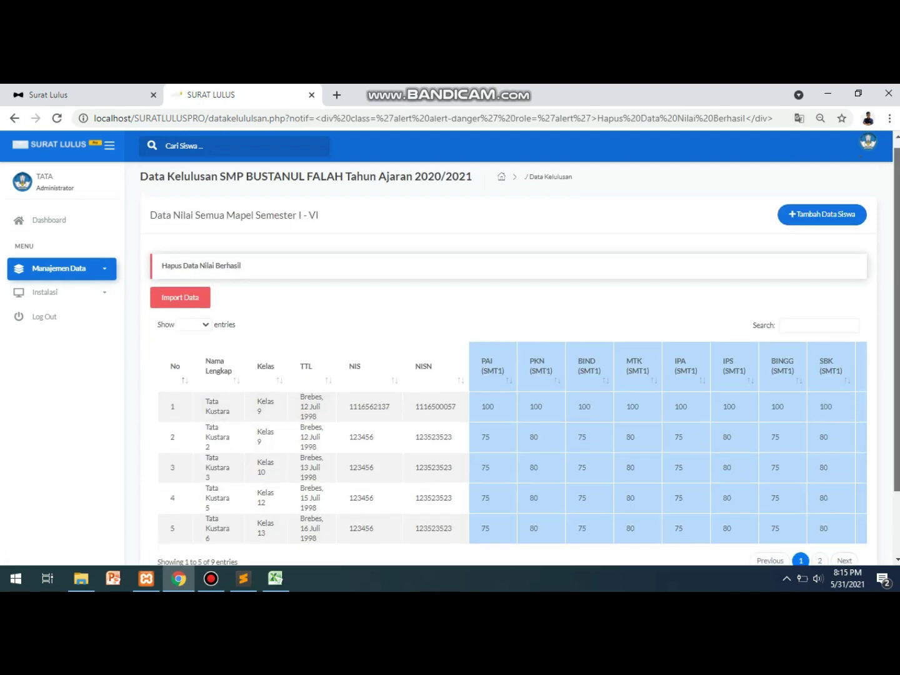
pyautogui.hscroll(5, 509, 363)
pyautogui.hscroll(5, 508, 363)
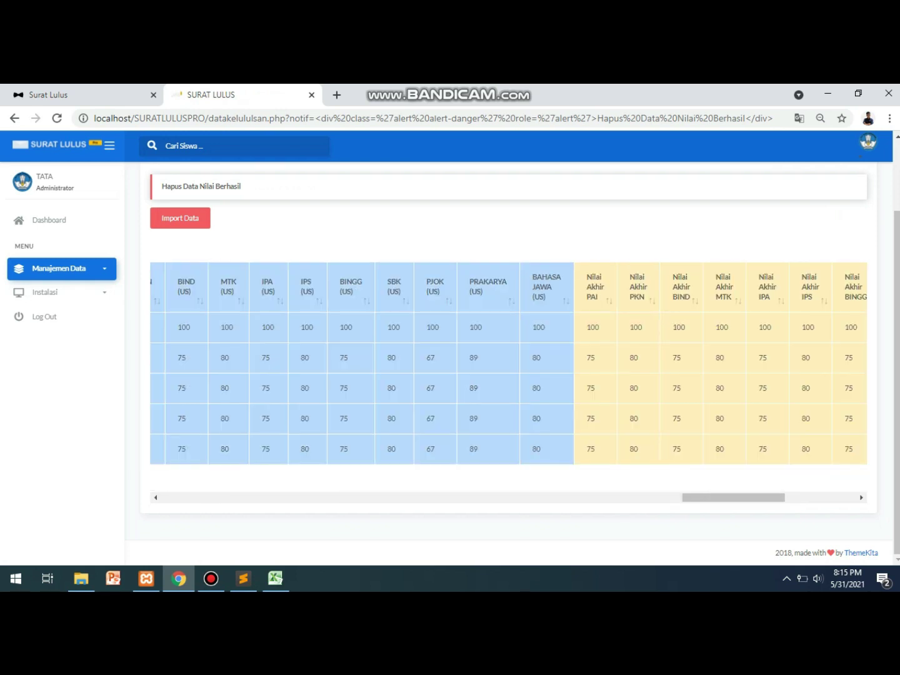
pyautogui.click(838, 449)
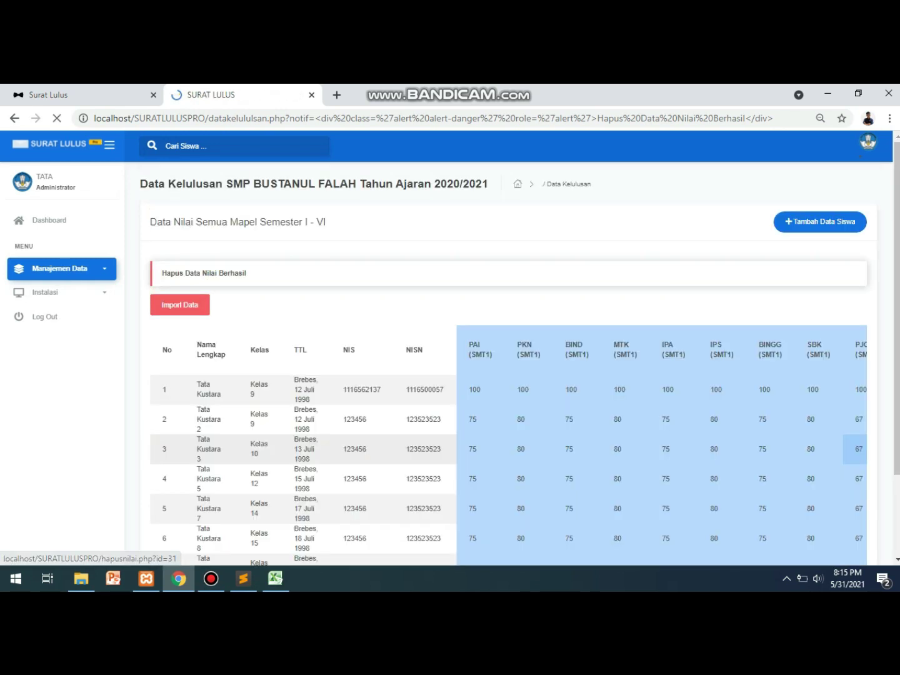
# Delete further student records until two remain, then open the second student's edit form.
pyautogui.scroll(-2, 508, 375)
pyautogui.hscroll(5, 508, 363)
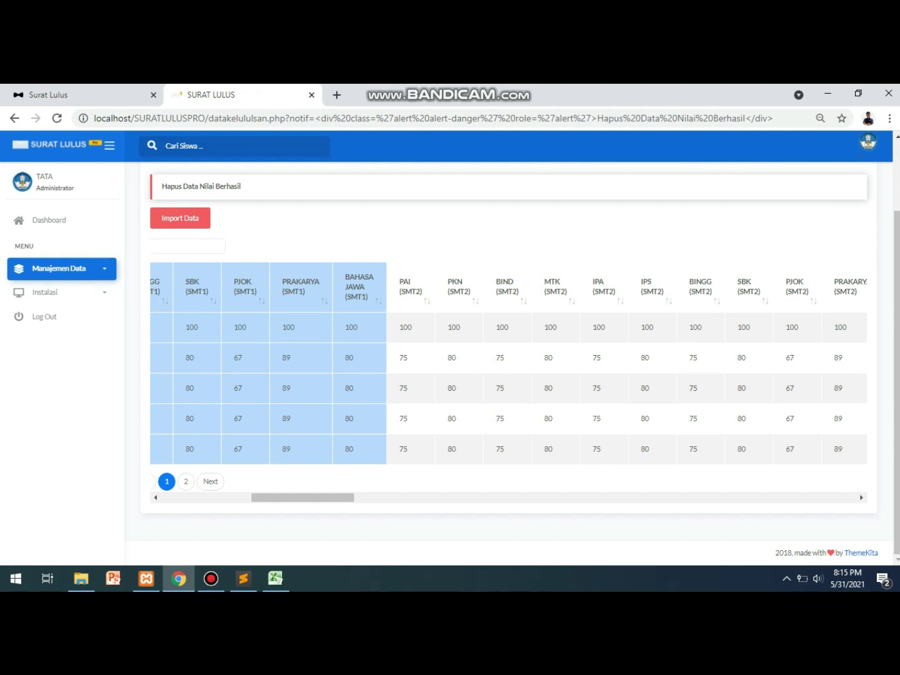
pyautogui.hscroll(5, 508, 363)
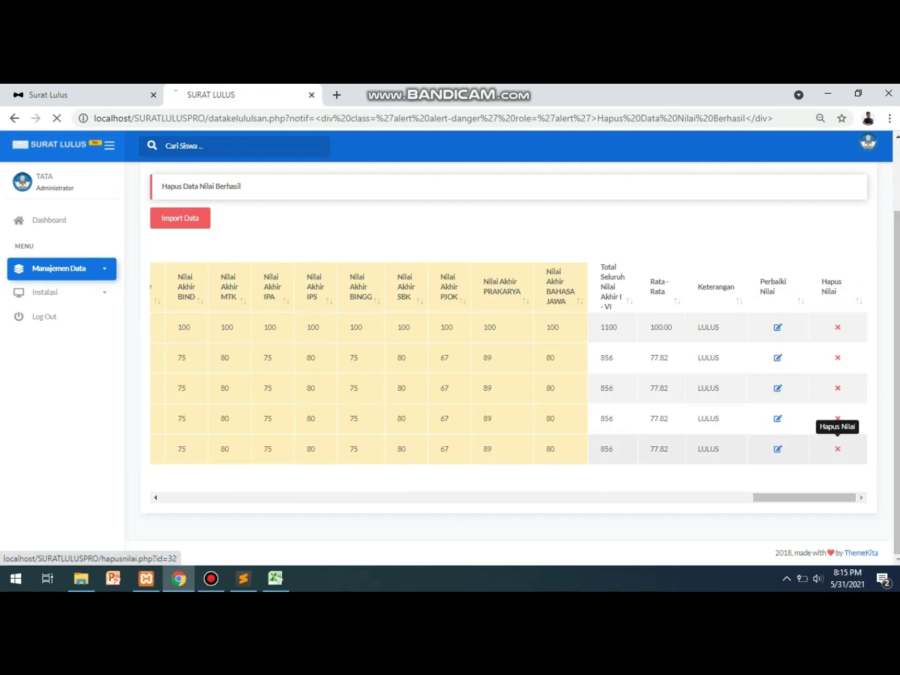
pyautogui.scroll(-2, 638, 419)
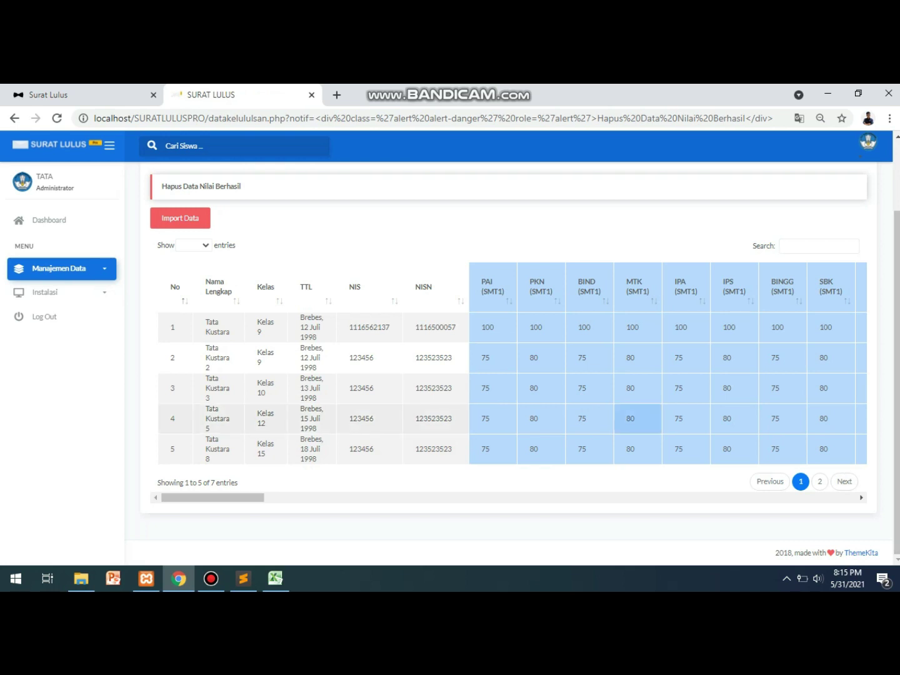
pyautogui.moveTo(213, 498); pyautogui.dragTo(806, 498)
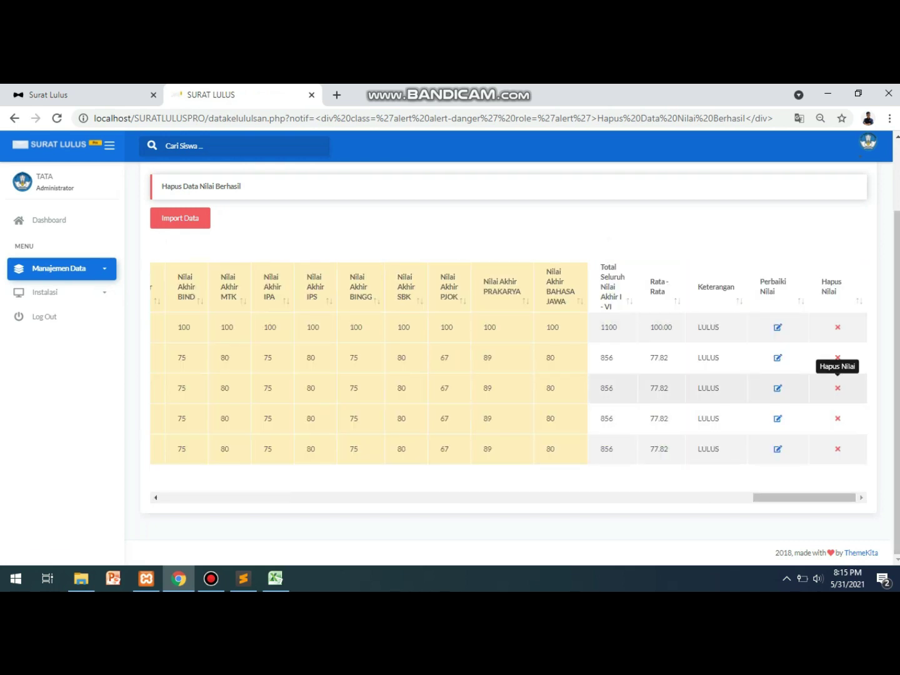
pyautogui.click(838, 388)
pyautogui.click(211, 578)
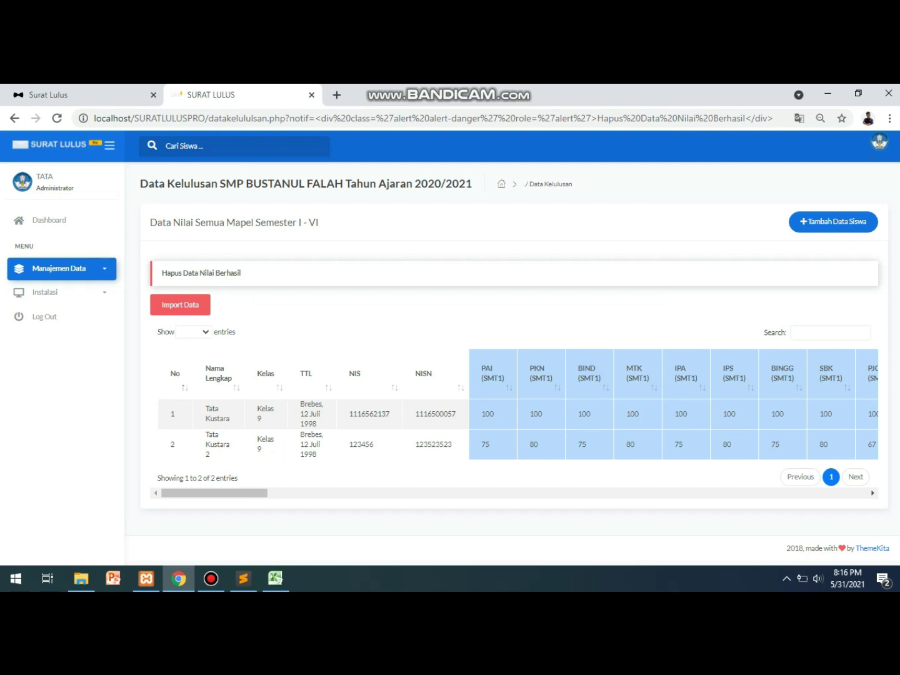
pyautogui.hscroll(1, 515, 411)
pyautogui.hscroll(15, 514, 405)
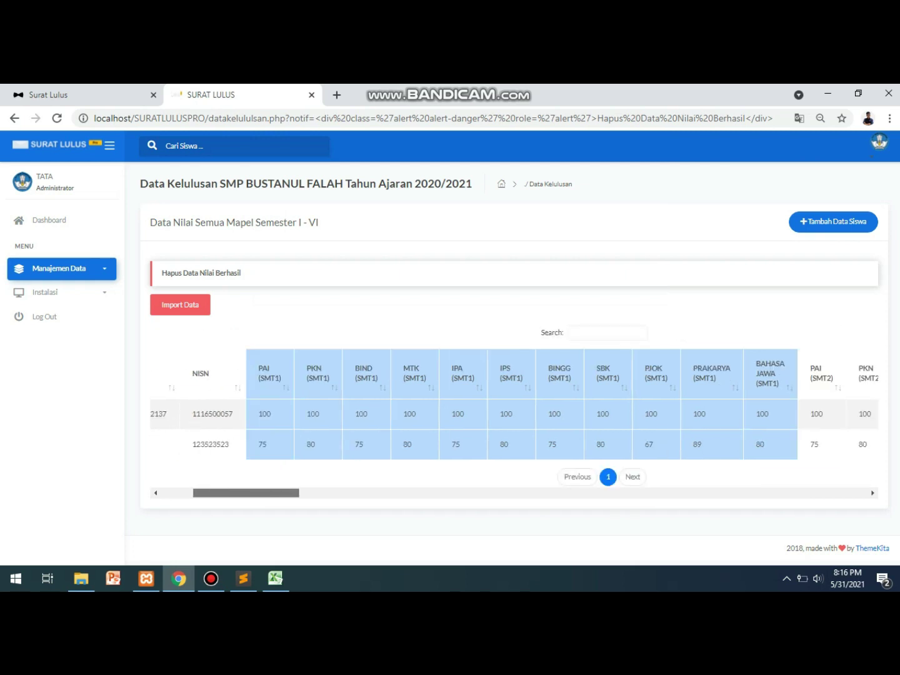
pyautogui.hscroll(10, 514, 405)
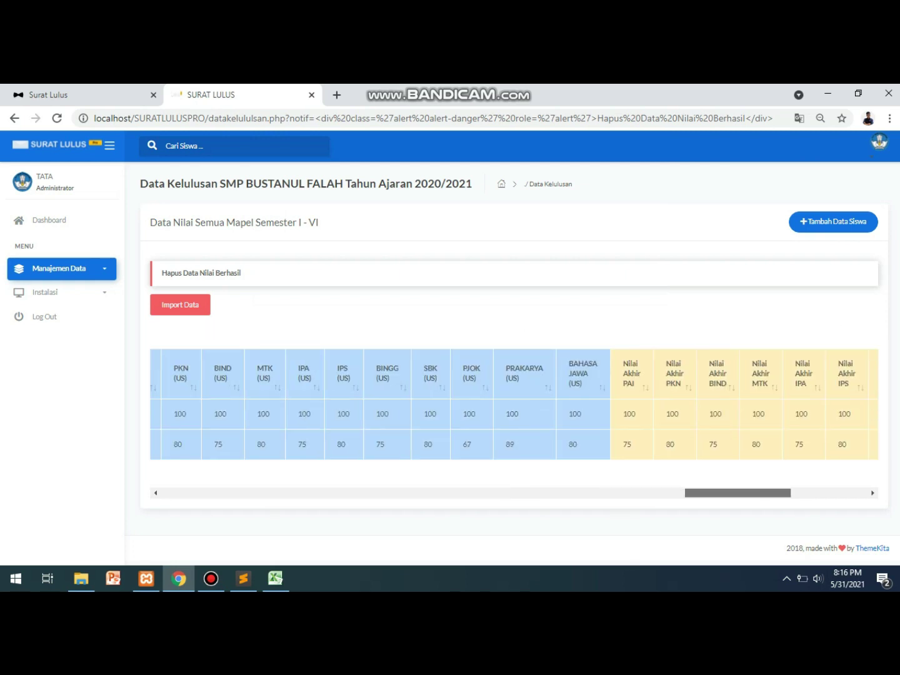
pyautogui.hscroll(-5, 514, 404)
pyautogui.hscroll(3, 514, 404)
pyautogui.hscroll(8, 514, 404)
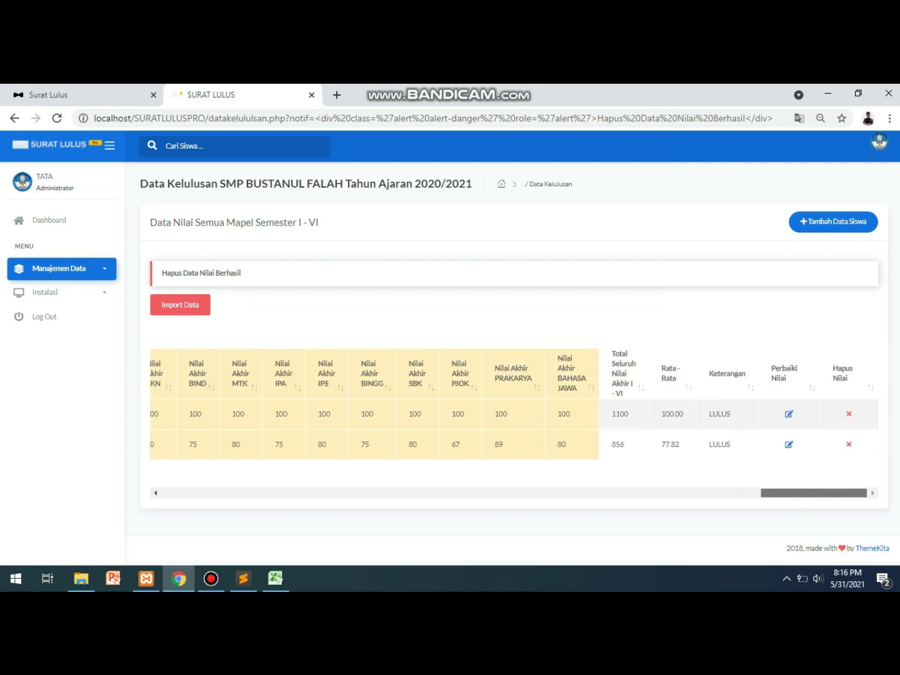
pyautogui.click(790, 444)
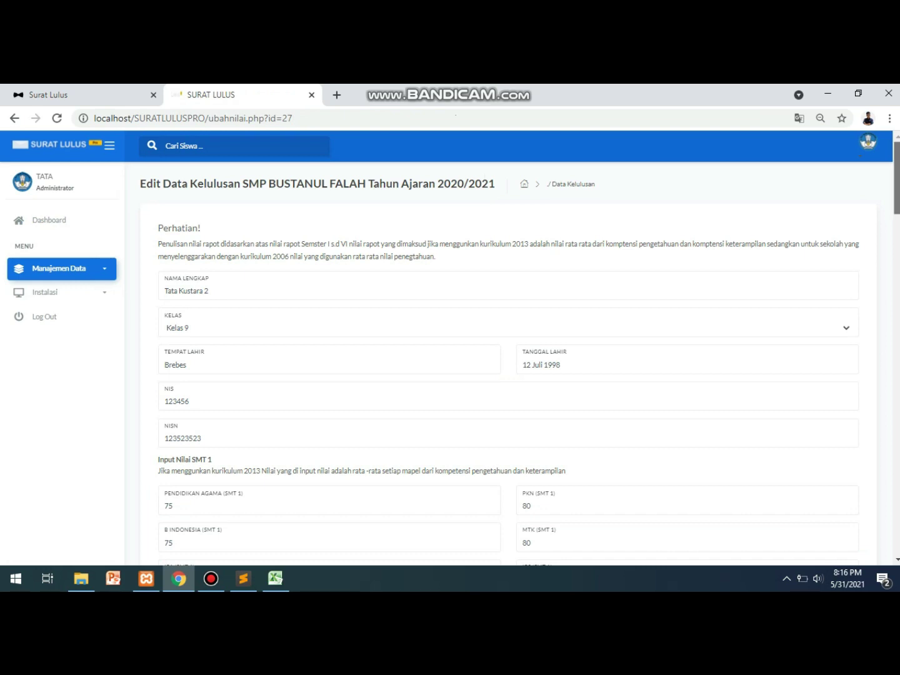
# Save row 2's Keterangan as TIDAK LULUS, then view dashboard counts: 2 total, 1 lulus, 1 tidak lulus.
pyautogui.scroll(-15, 519, 363)
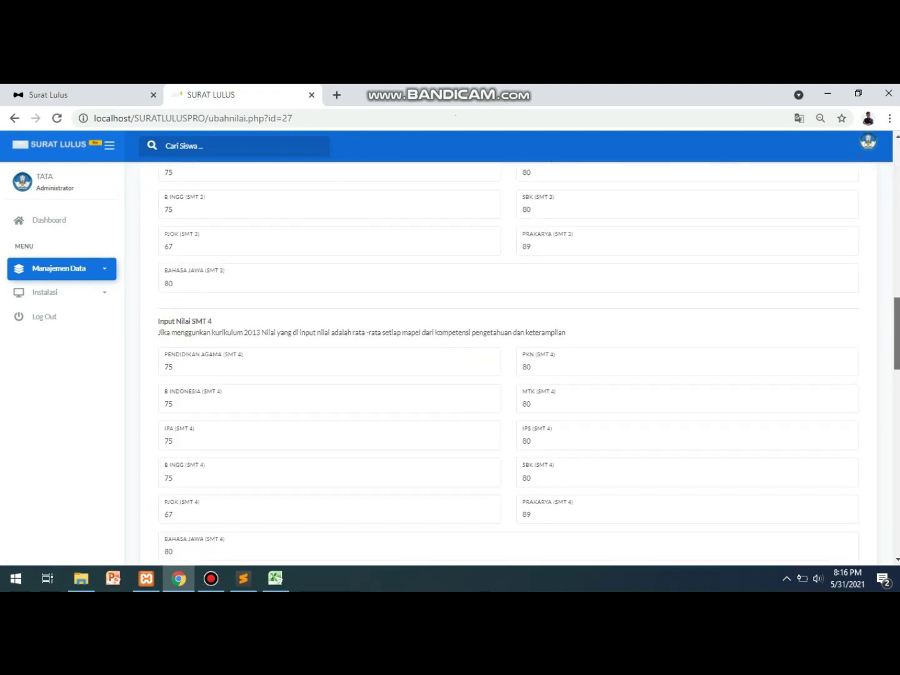
pyautogui.scroll(-10, 519, 363)
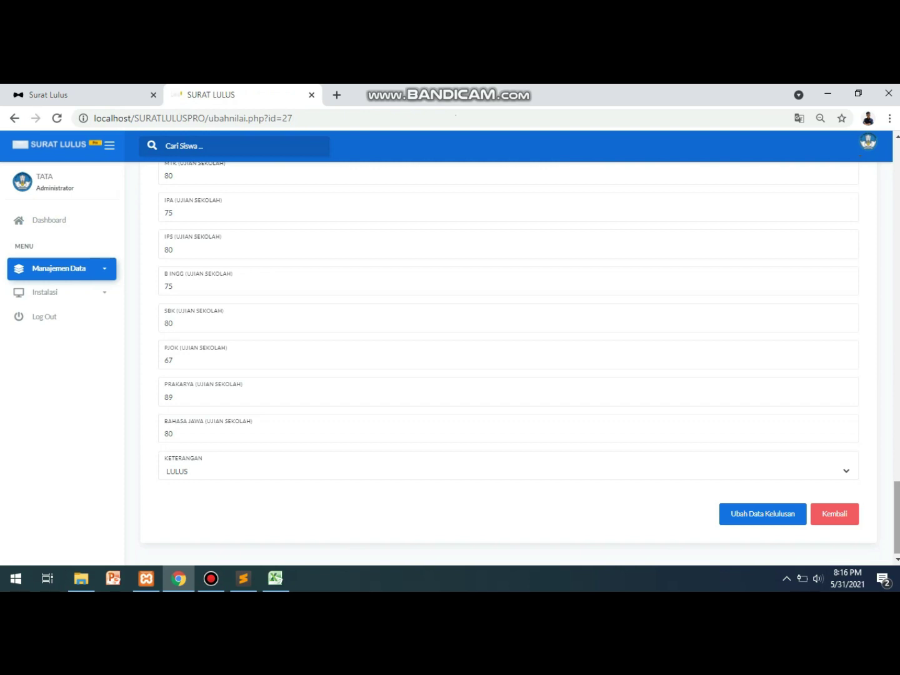
pyautogui.click(500, 472)
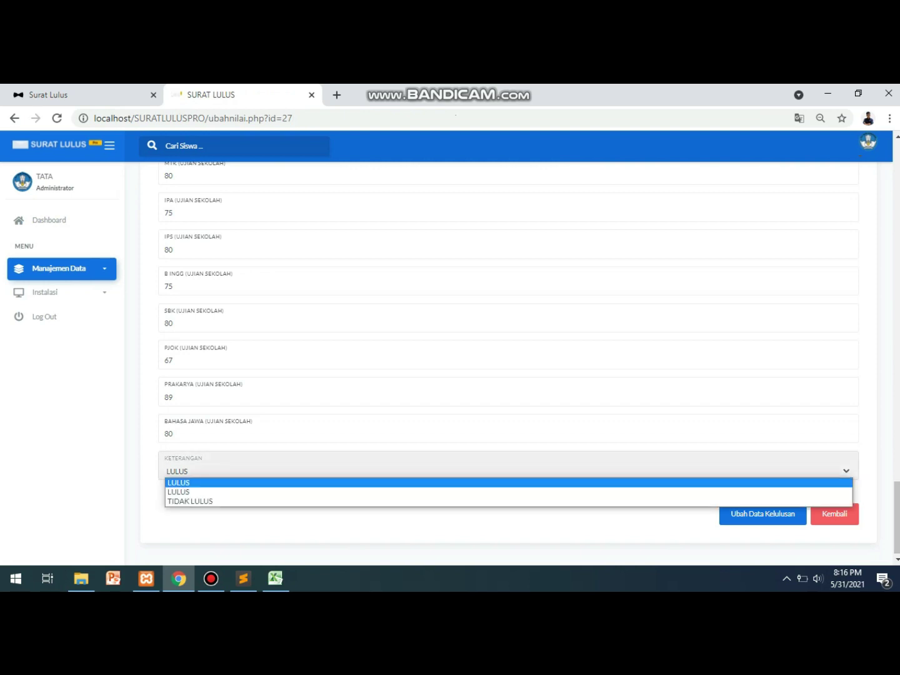
pyautogui.press('Return')
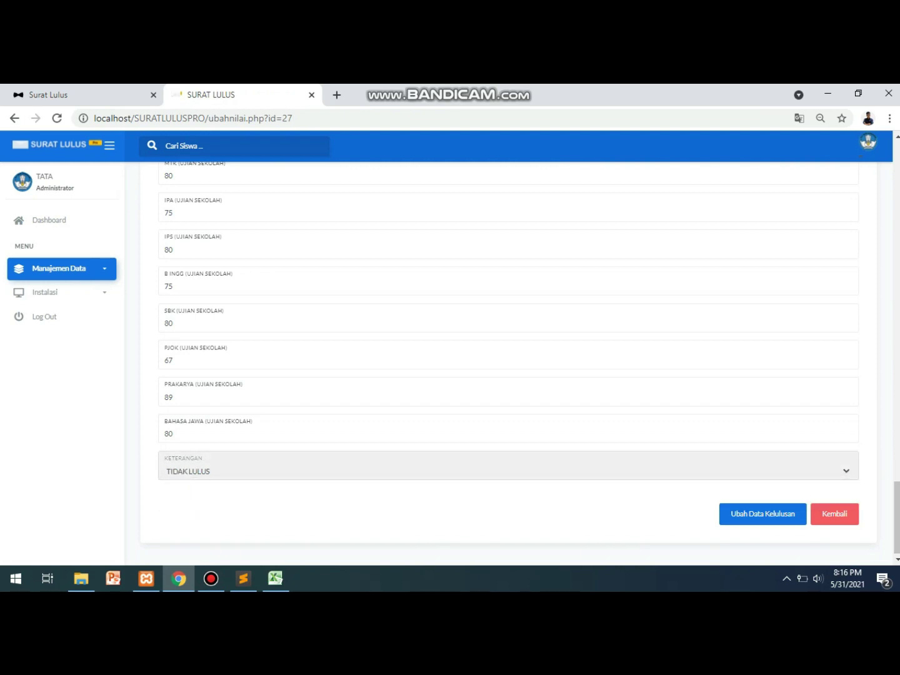
pyautogui.click(762, 514)
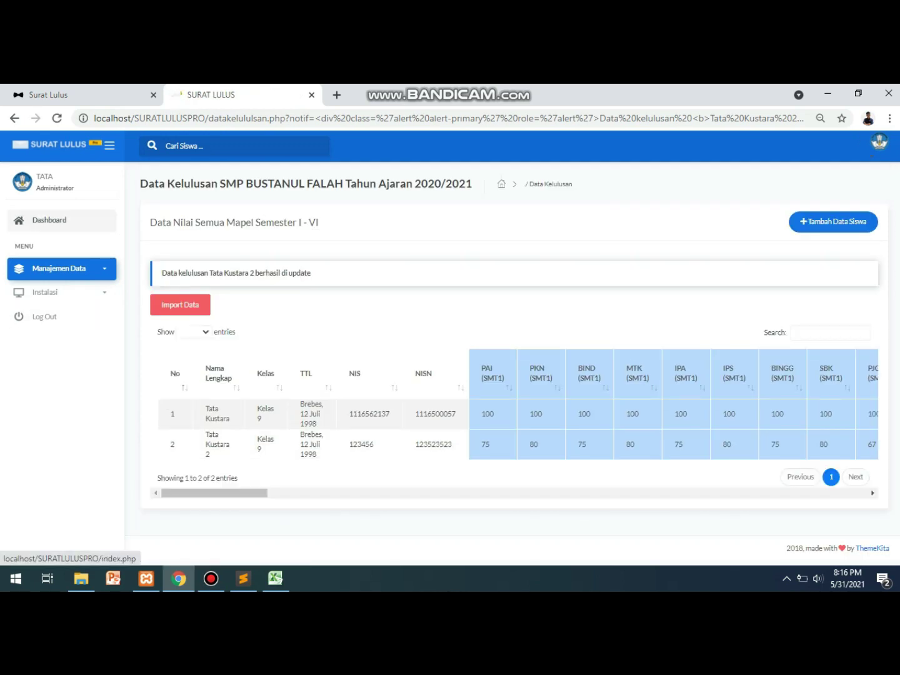
pyautogui.click(50, 221)
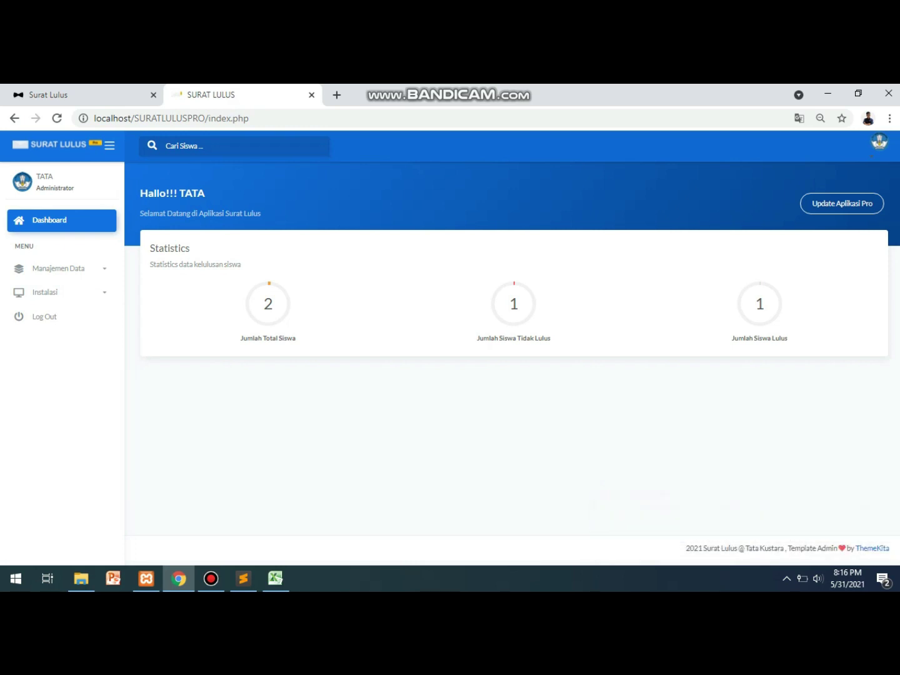
# Open the graduation data table and scroll across its columns to check the two students.
pyautogui.click(60, 268)
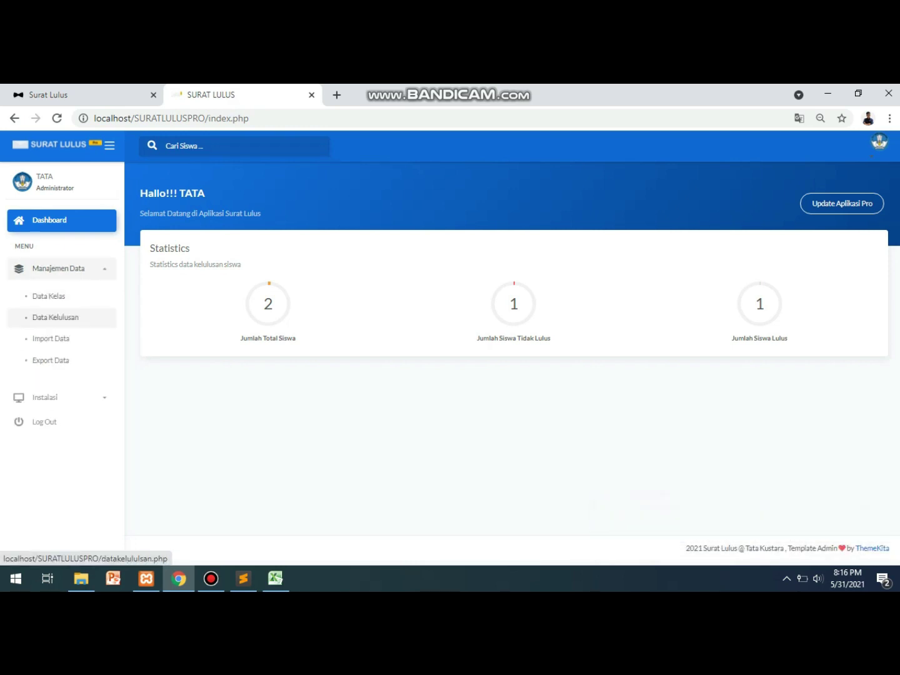
pyautogui.click(50, 316)
pyautogui.hscroll(10, 512, 369)
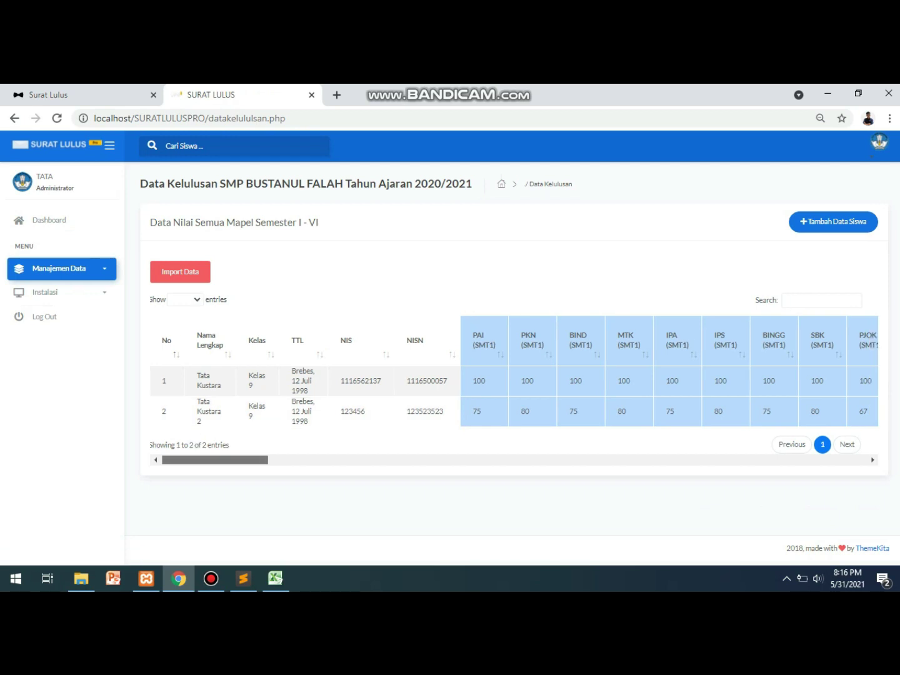
pyautogui.hscroll(5, 513, 369)
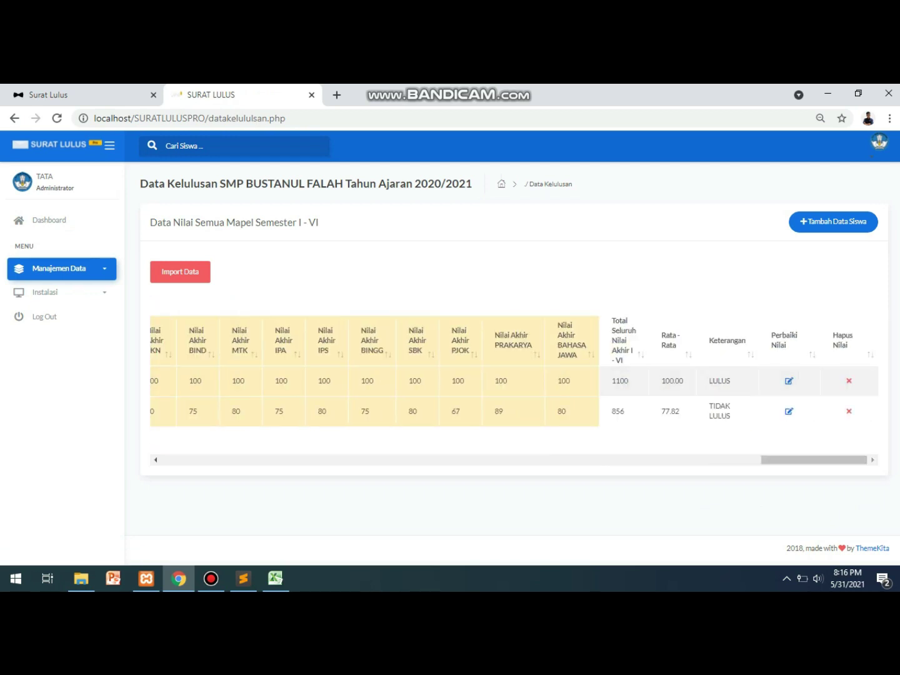
# Go to the Import Data Kelulusan page under Manajemen Data.
pyautogui.click(59, 268)
pyautogui.click(59, 268)
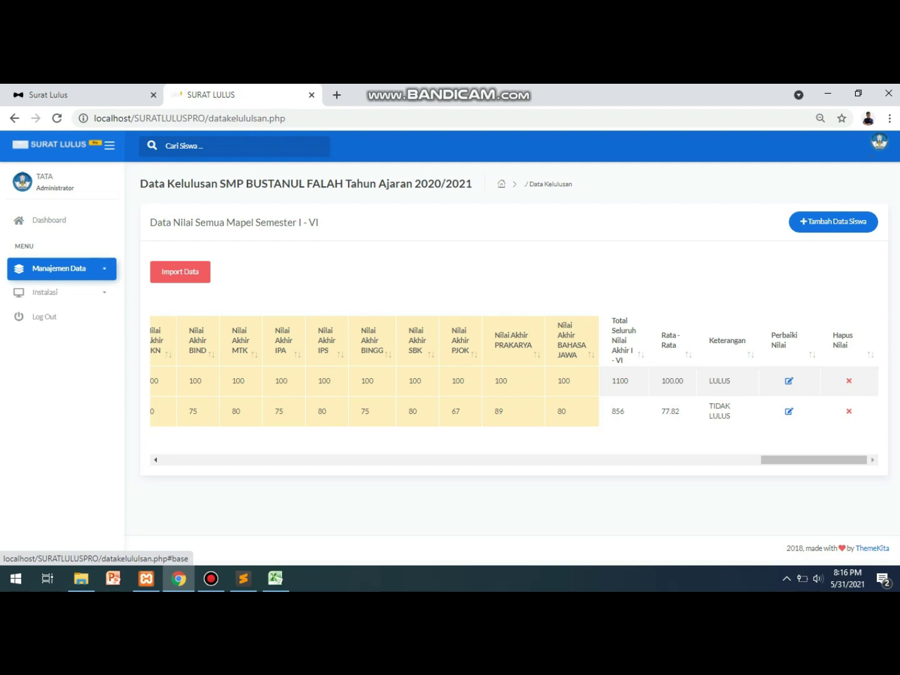
pyautogui.click(59, 268)
pyautogui.click(51, 338)
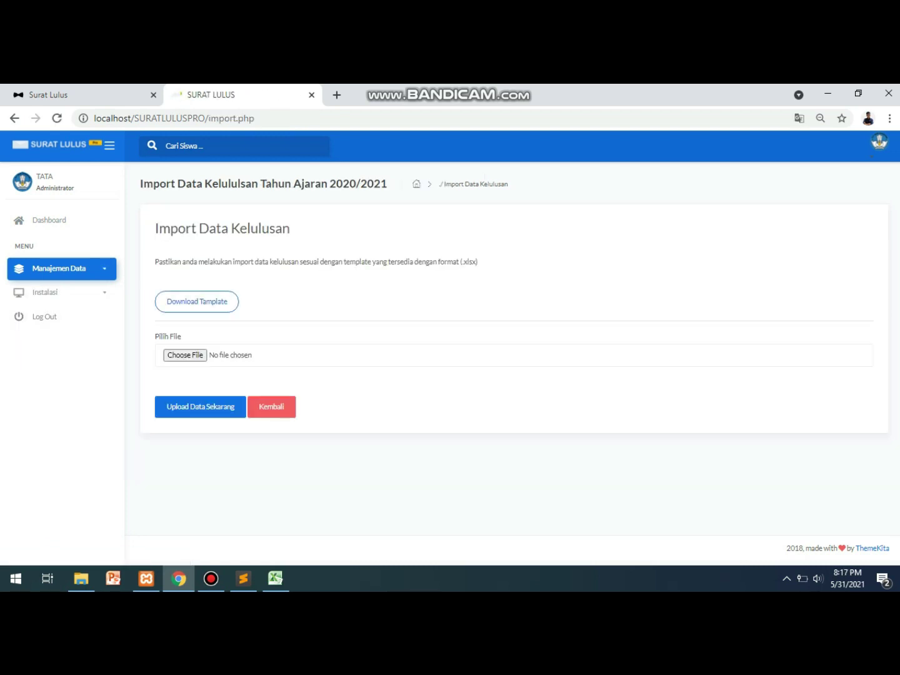
pyautogui.click(59, 268)
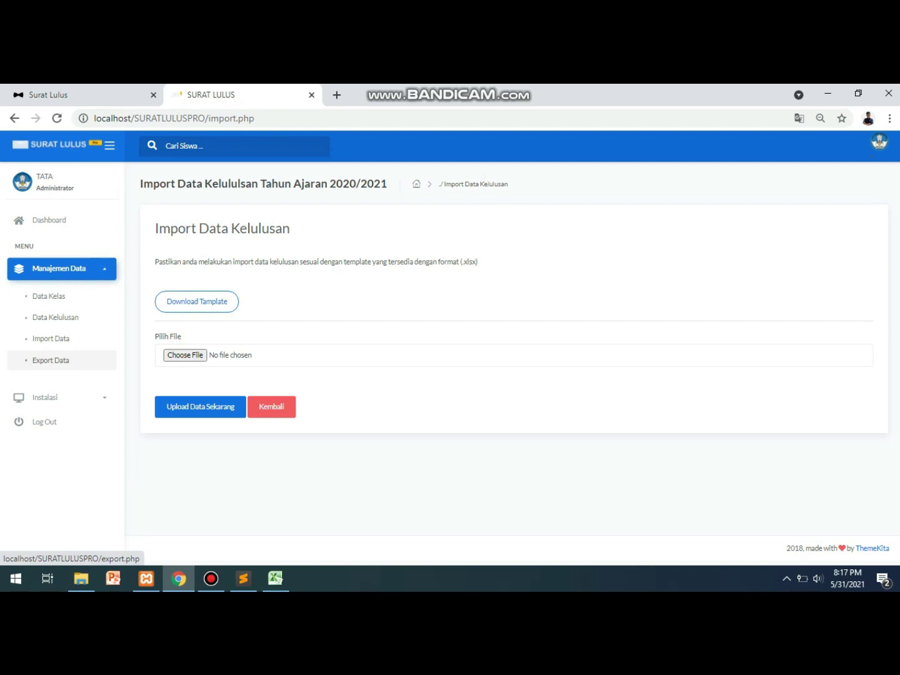
pyautogui.click(211, 579)
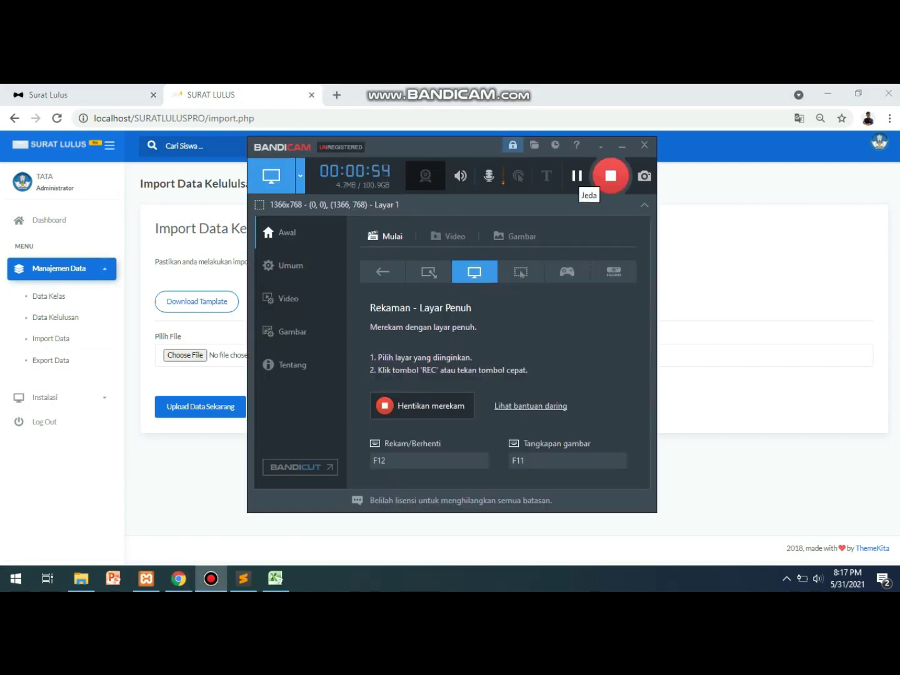
# Export the graduation data and open Data PPDB (18).xls in Excel, accepting the format warning.
pyautogui.hotkey('alt', 'Tab')
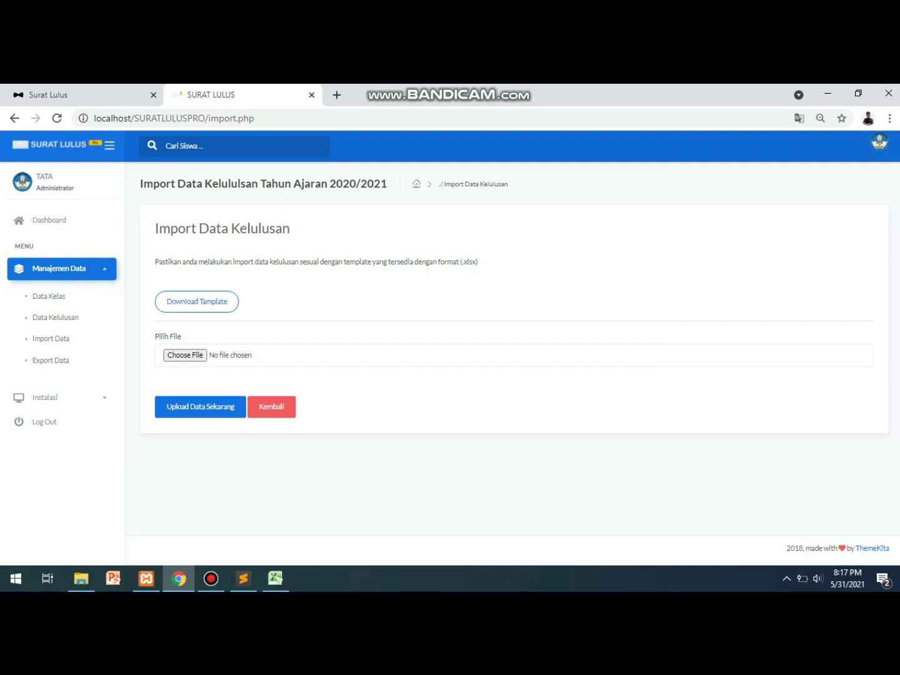
pyautogui.click(50, 361)
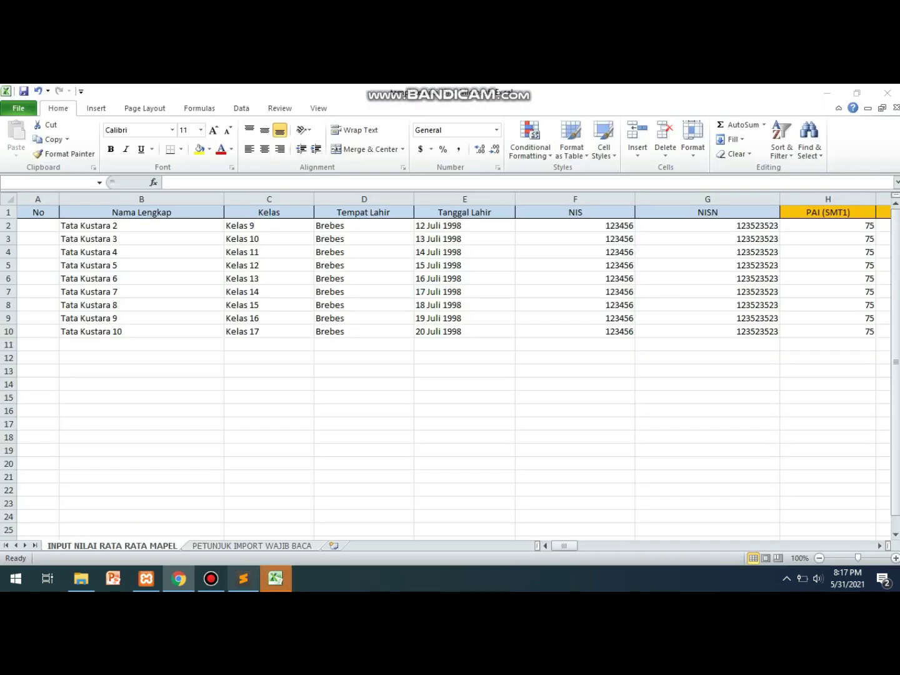
pyautogui.press('y')
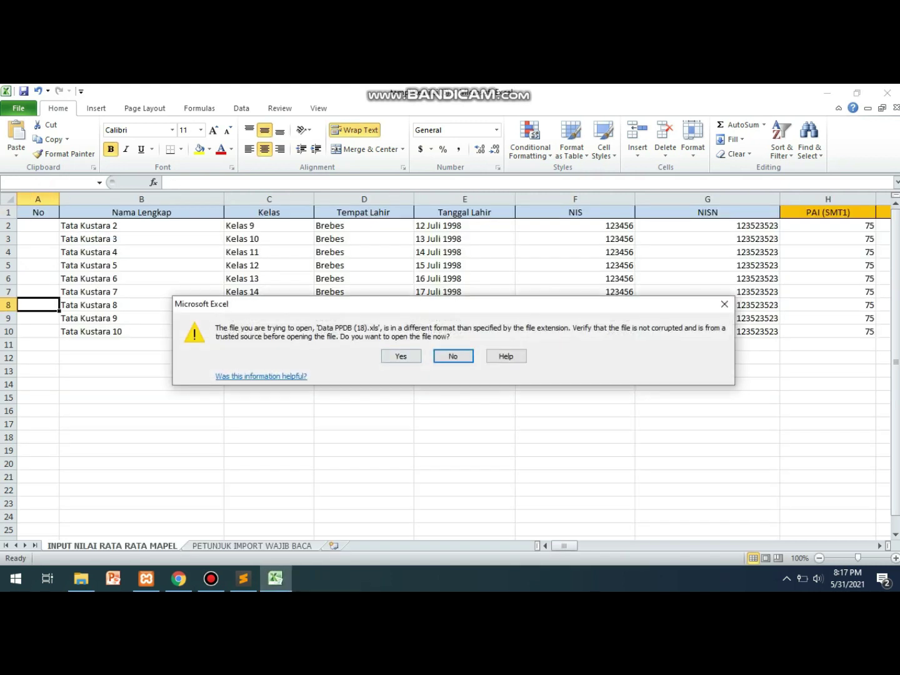
pyautogui.press('y')
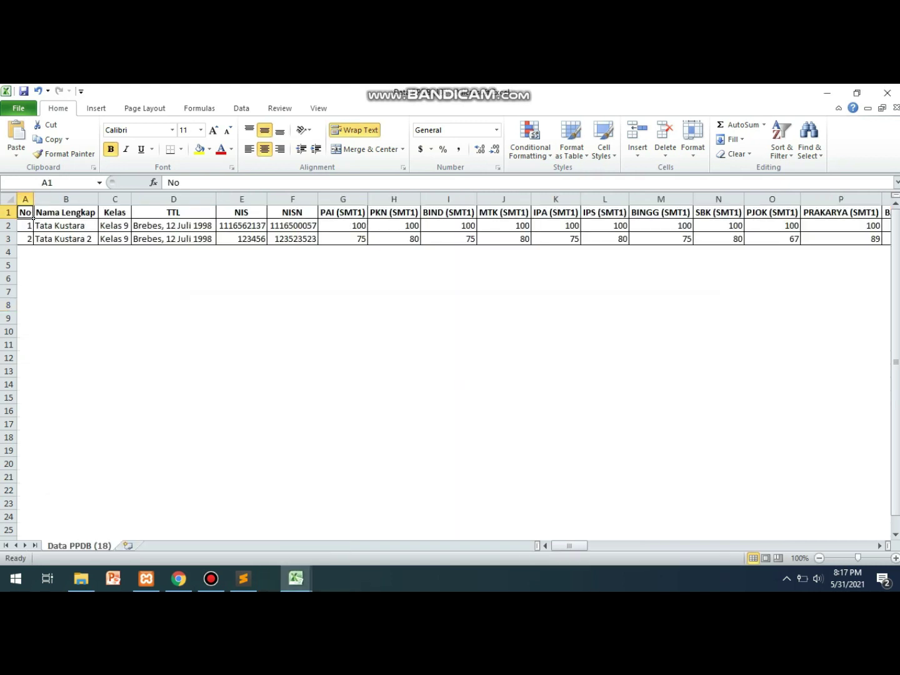
# Review the students' identity numbers and semester grades in the workbook, then return to the browser.
pyautogui.click(242, 226)
pyautogui.click(293, 227)
pyautogui.press('Right')
pyautogui.press('Right')
pyautogui.press('Right')
pyautogui.press('Right')
pyautogui.press('Right')
pyautogui.press('Right')
pyautogui.press('Right')
pyautogui.press('Right')
pyautogui.press('Right')
pyautogui.press('Right')
pyautogui.press('Right')
pyautogui.press('Right')
pyautogui.press('Right')
pyautogui.press('Right')
pyautogui.press('Right')
pyautogui.press('Right')
pyautogui.press('Right')
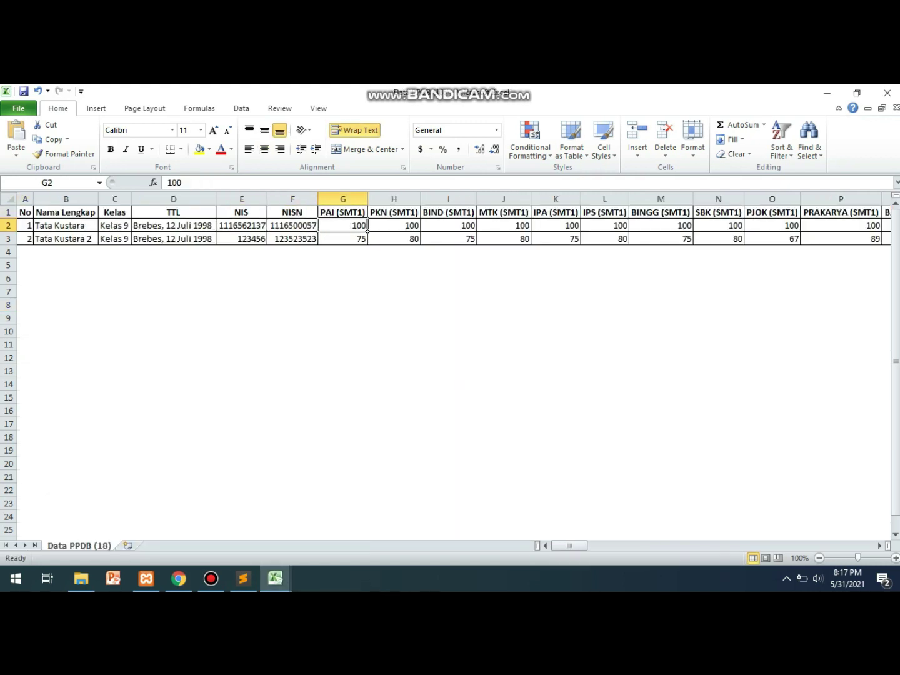
pyautogui.press('Right')
pyautogui.press('Right')
pyautogui.press('Right')
pyautogui.press('Right')
pyautogui.press('Right')
pyautogui.press('Right')
pyautogui.press('Right')
pyautogui.press('Right')
pyautogui.press('Right')
pyautogui.press('Right')
pyautogui.press('Right')
pyautogui.press('Right')
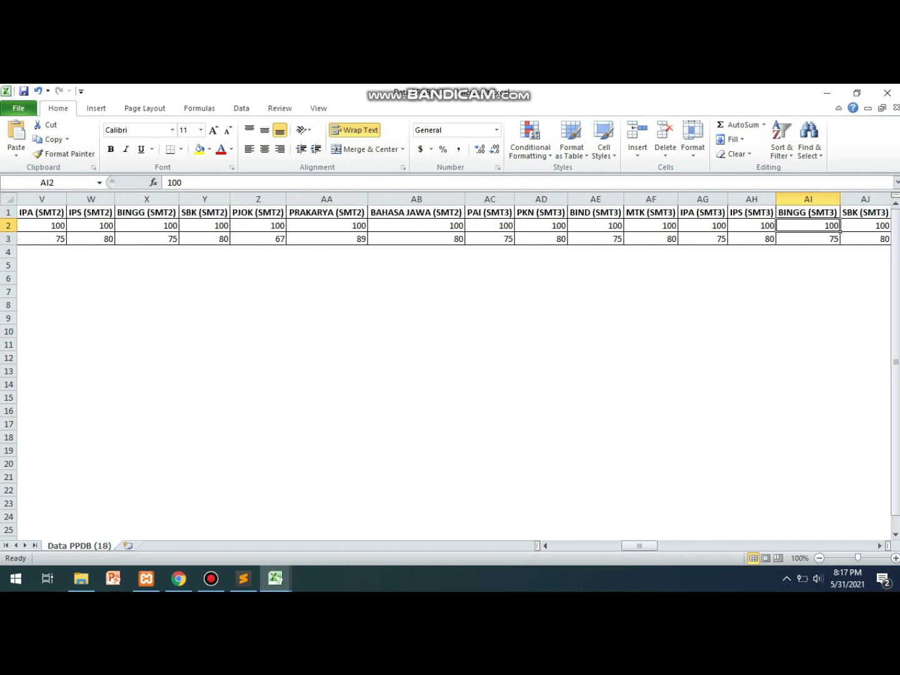
pyautogui.hotkey('alt', 'Tab')
pyautogui.hotkey('ctrl', 'Tab')
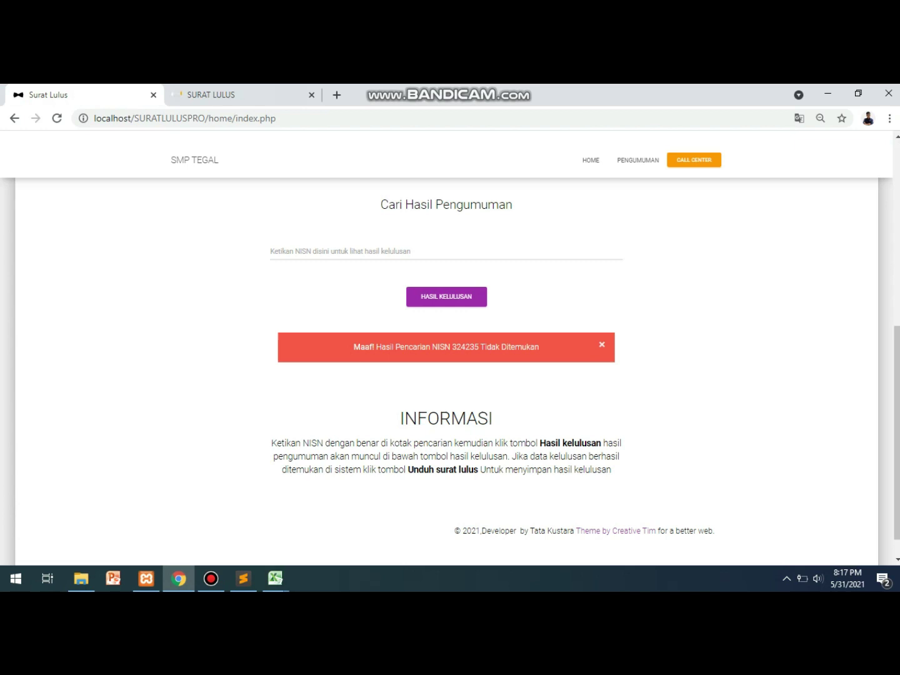
# Preview the public announcement home page and its menu in a narrow window, then restore to the admin tab.
pyautogui.click(590, 161)
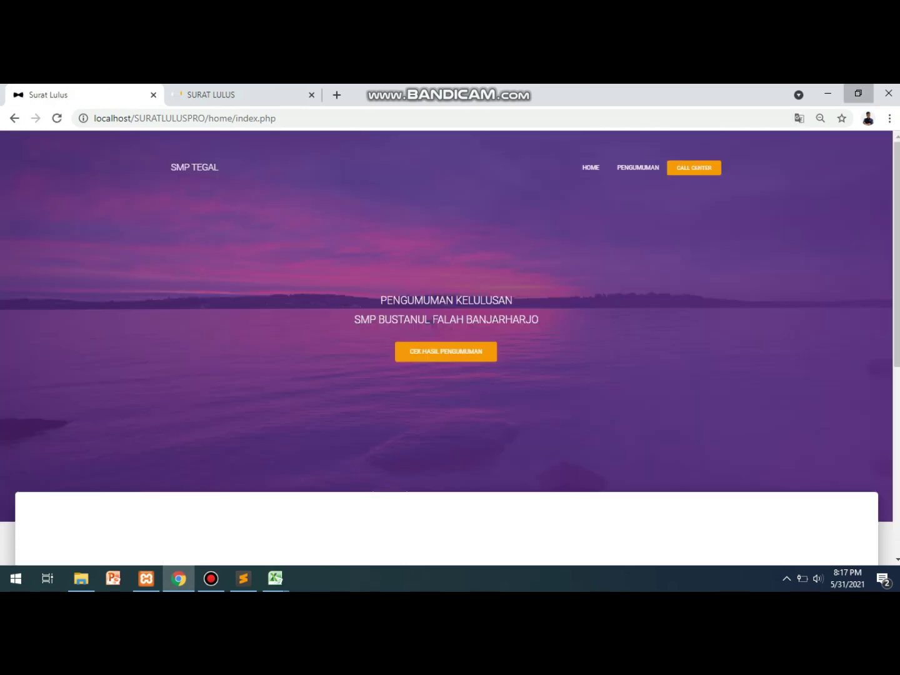
pyautogui.click(857, 93)
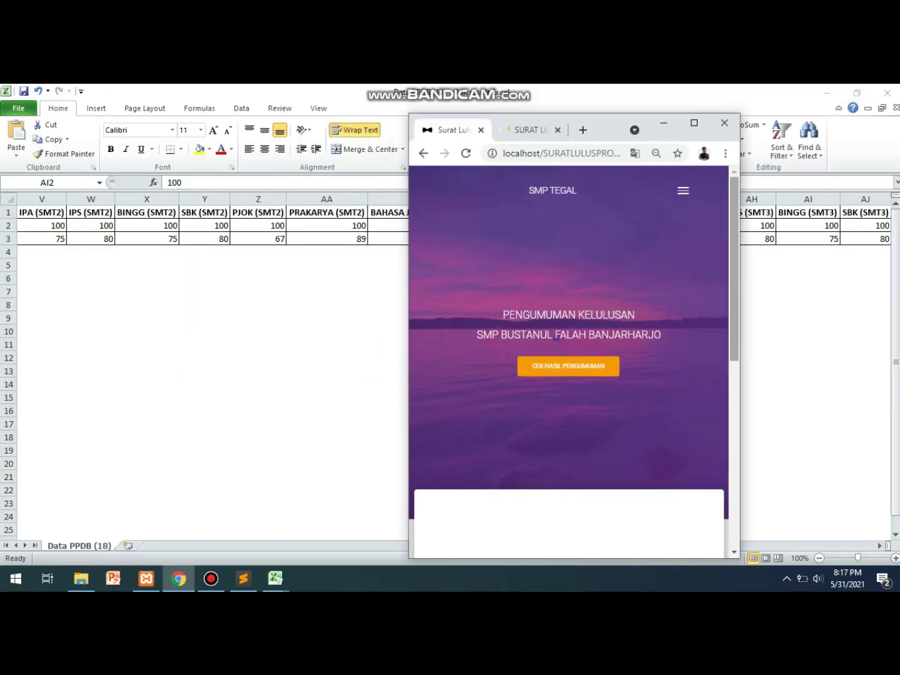
pyautogui.scroll(-7, 569, 362)
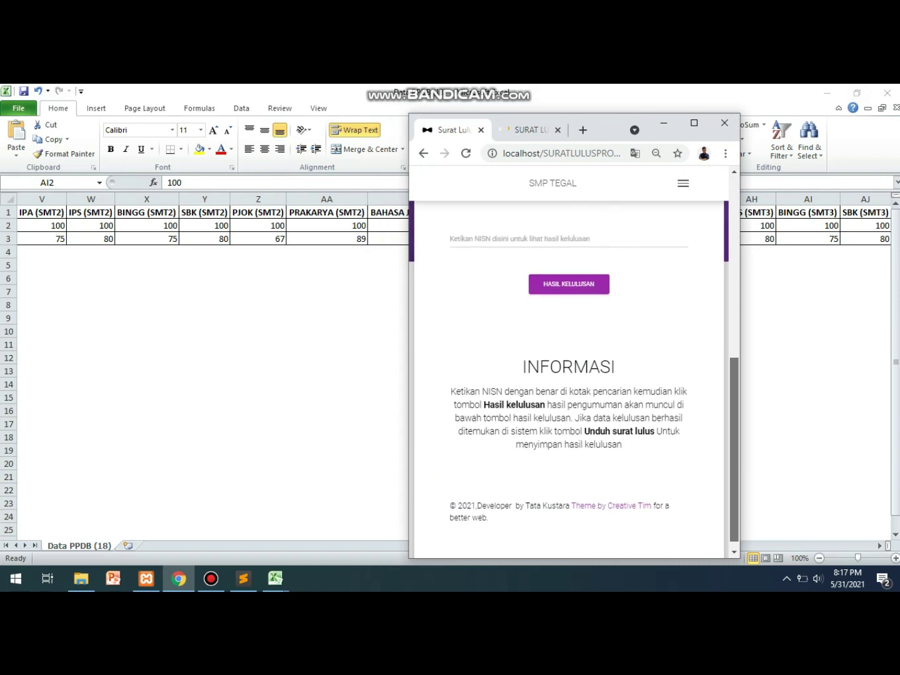
pyautogui.scroll(7, 569, 362)
pyautogui.click(684, 183)
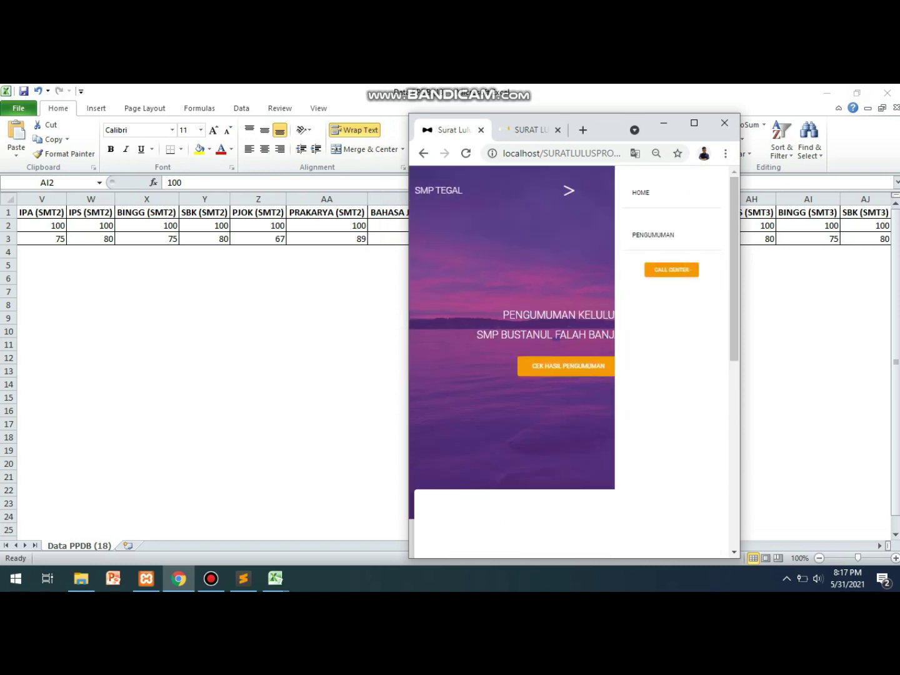
pyautogui.click(682, 191)
pyautogui.click(694, 123)
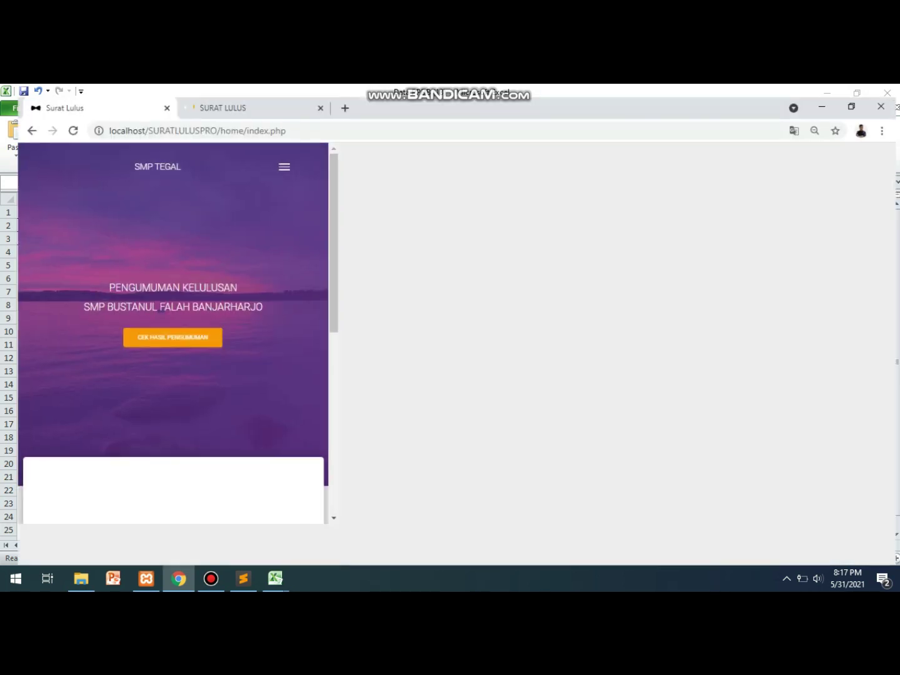
pyautogui.hotkey('ctrl', 'Tab')
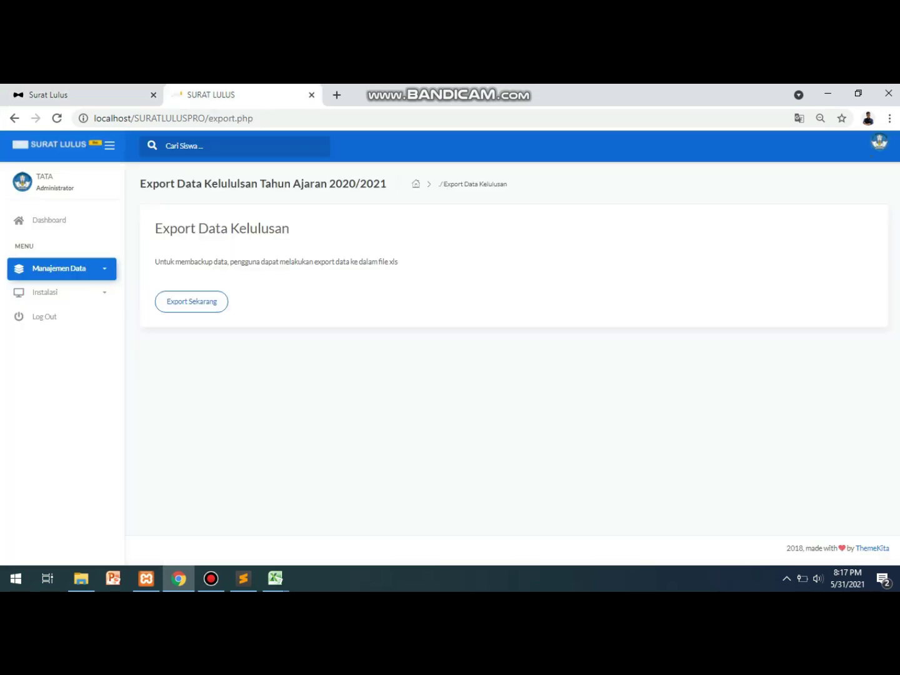
# Show the admin dashboard statistics: 2 students, 1 passing, 1 failing.
pyautogui.click(45, 292)
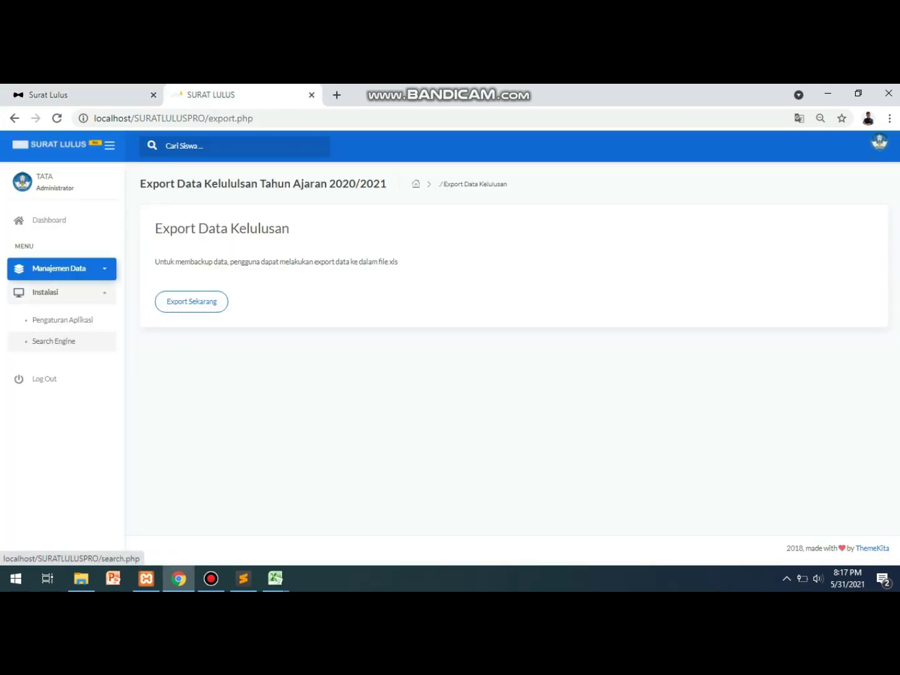
pyautogui.click(49, 220)
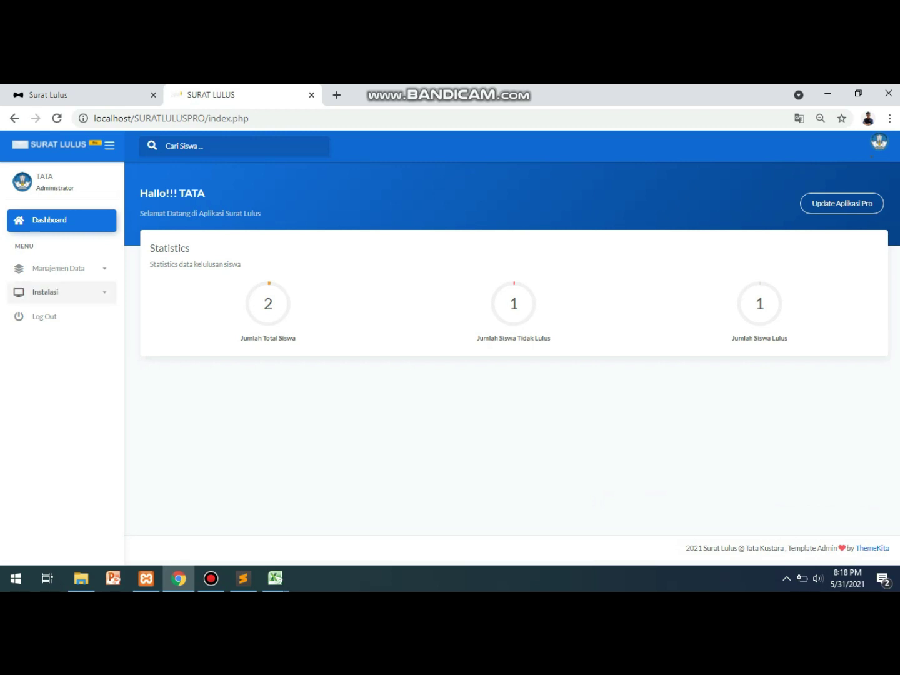
pyautogui.click(60, 269)
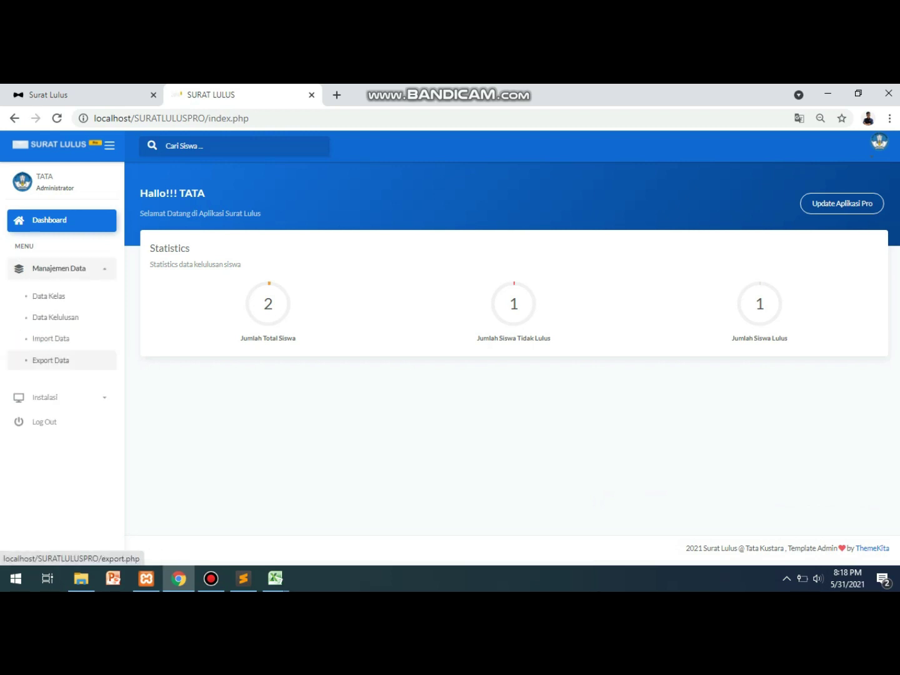
pyautogui.click(46, 397)
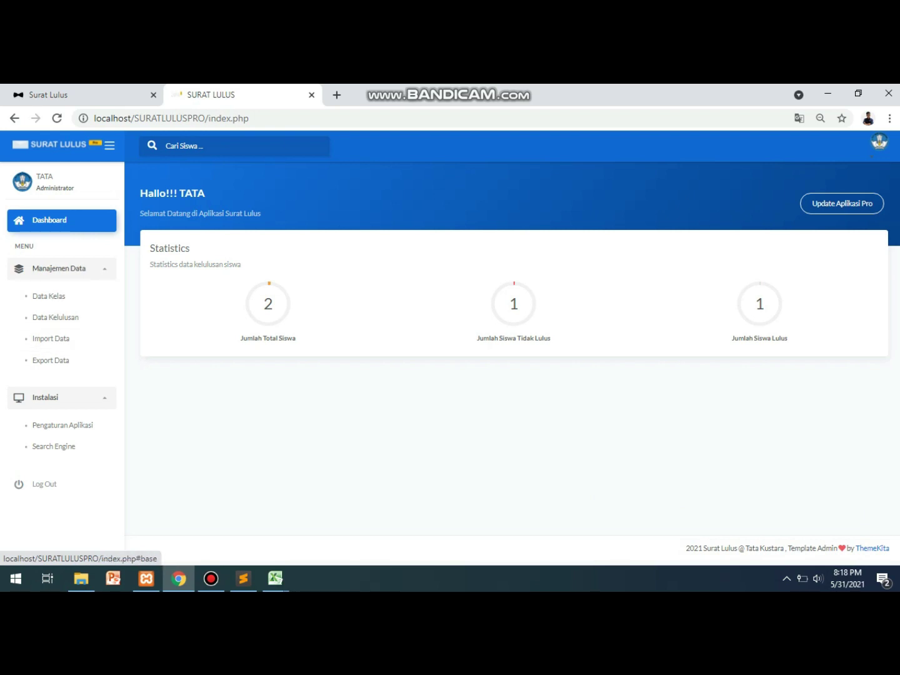
pyautogui.click(59, 268)
pyautogui.click(45, 292)
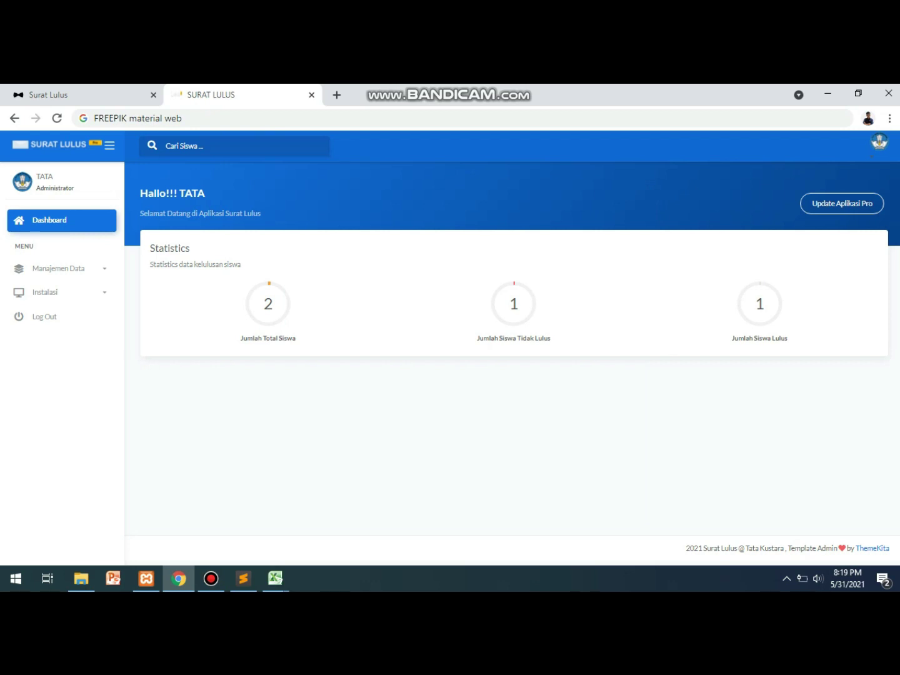
pyautogui.doubleClick(173, 118)
pyautogui.hotkey('ctrl', 'a')
pyautogui.press('BackSpace')
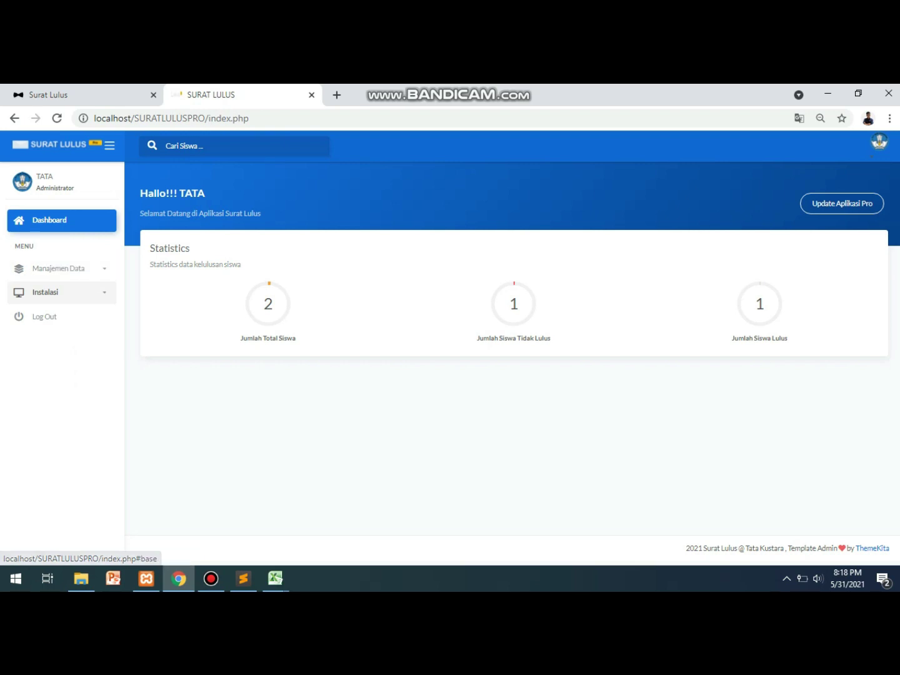
pyautogui.click(211, 578)
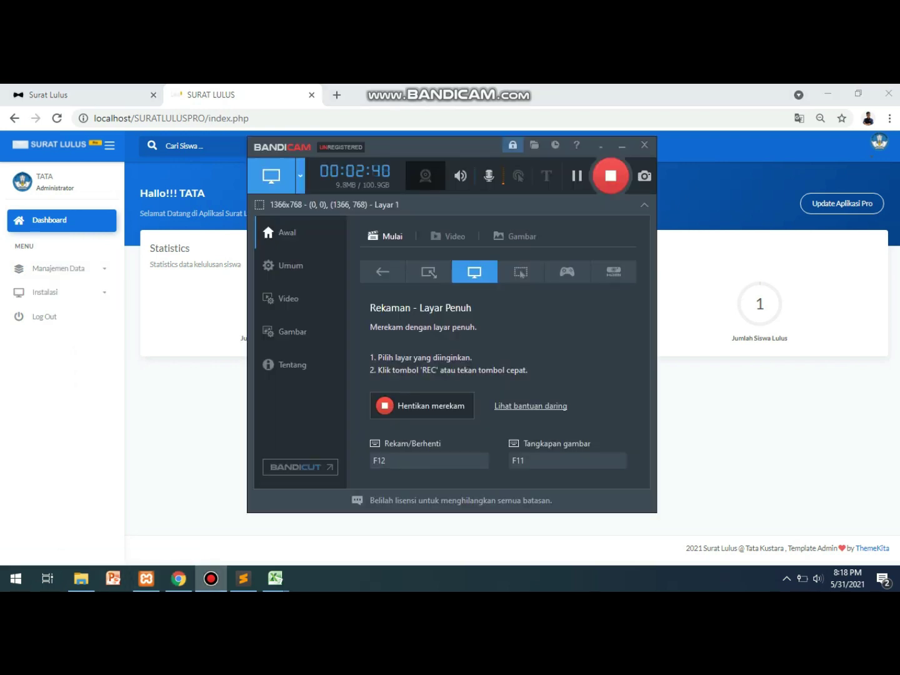